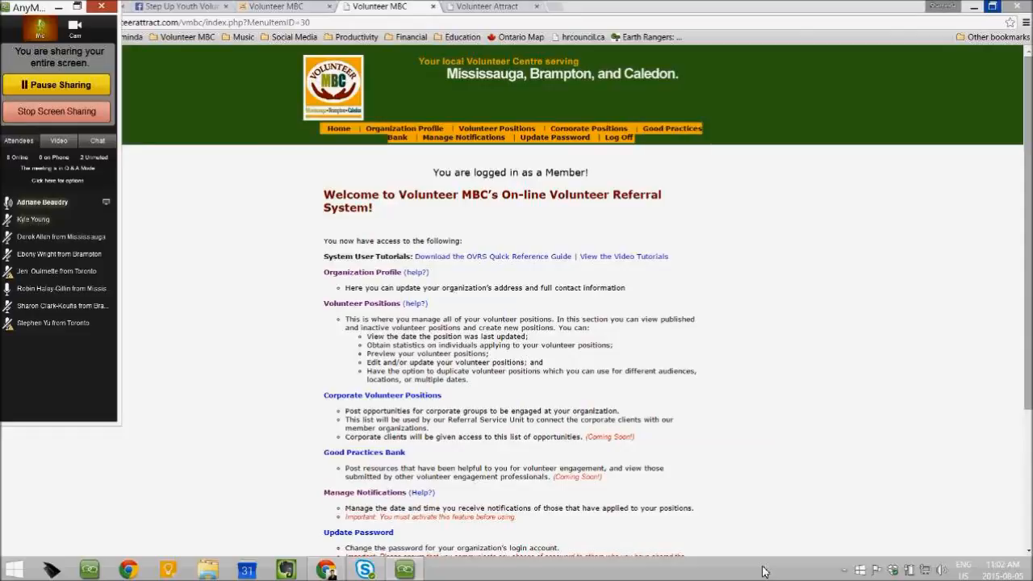
Switch from the Volunteer Attract member page to the volunteermbc.org homepage tab
click(460, 10)
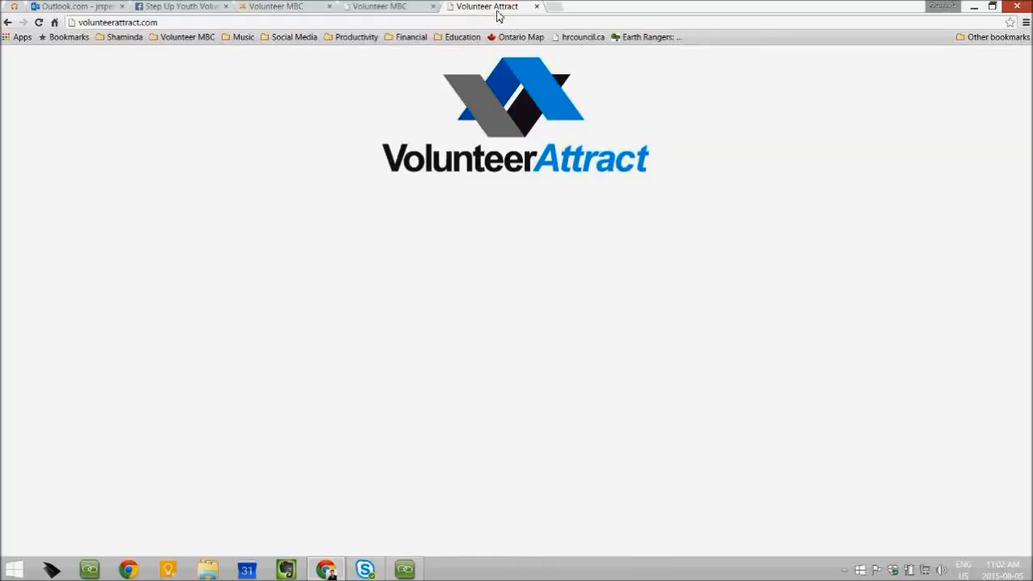
click(363, 13)
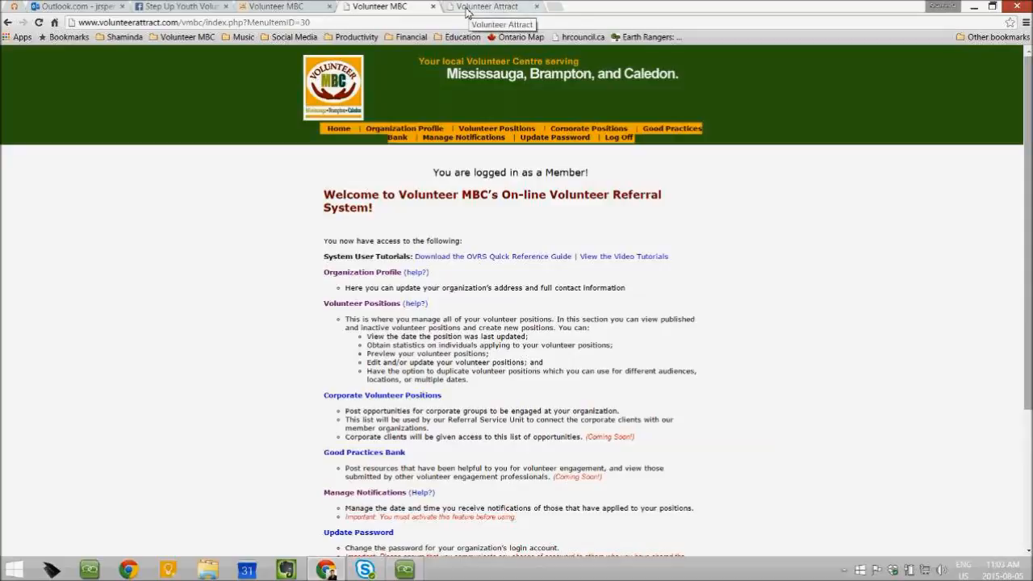
click(273, 12)
Go via Membership > Member-only Log-in to the Volunteer Attract 'Logon Required' page
drag(167, 22, 79, 26)
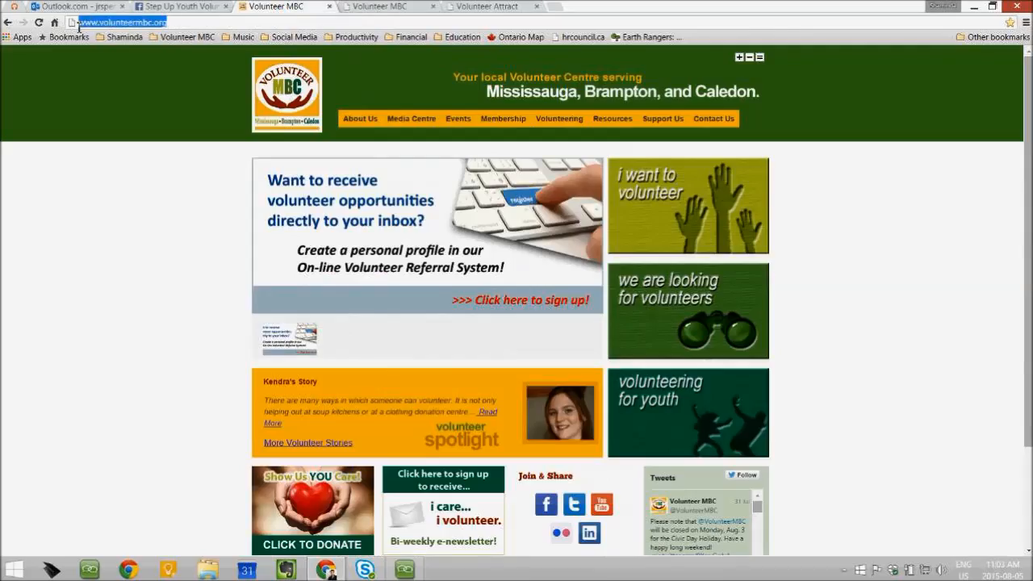
mouse_move(410, 129)
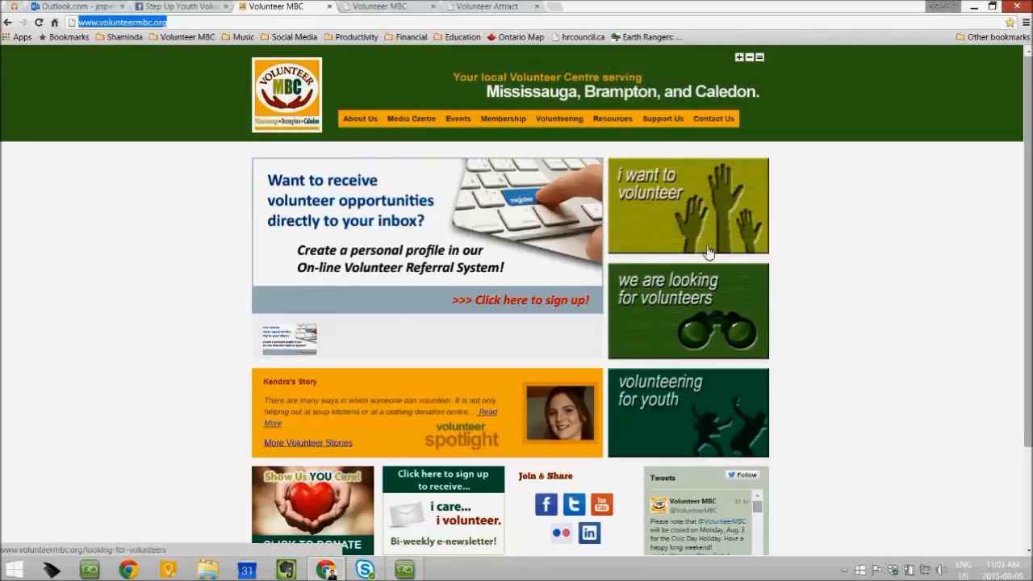
mouse_move(499, 127)
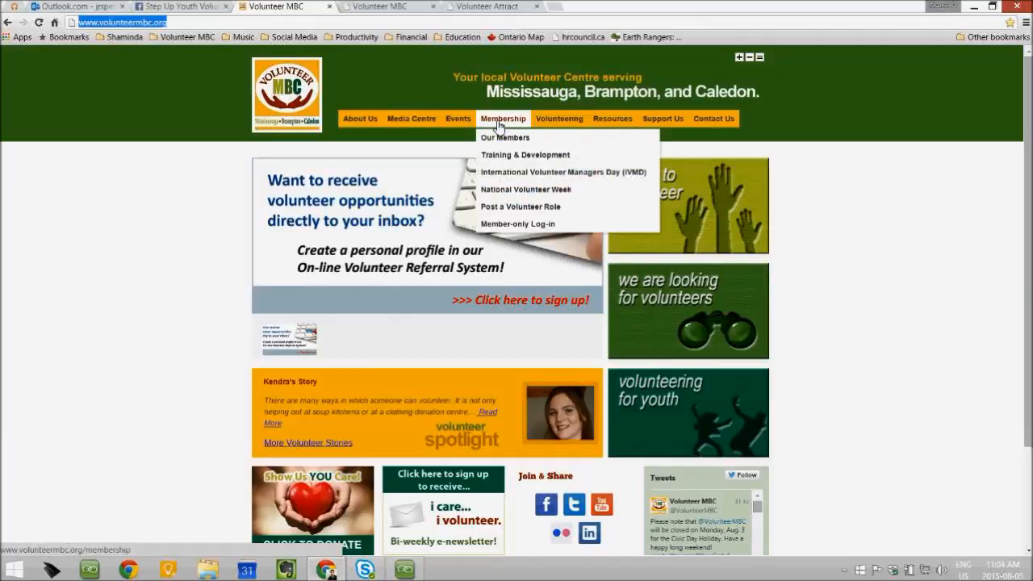
click(511, 227)
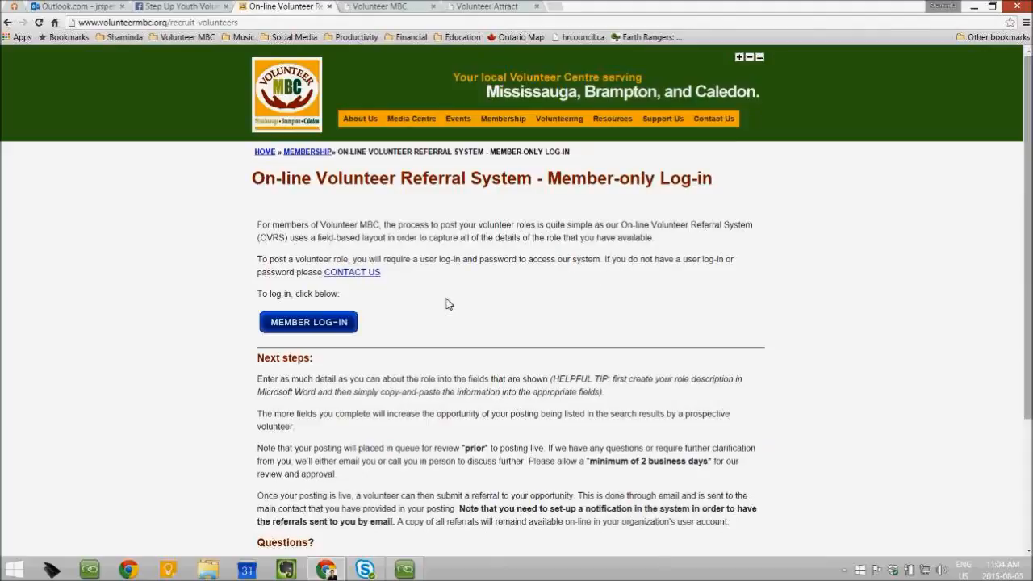
click(313, 324)
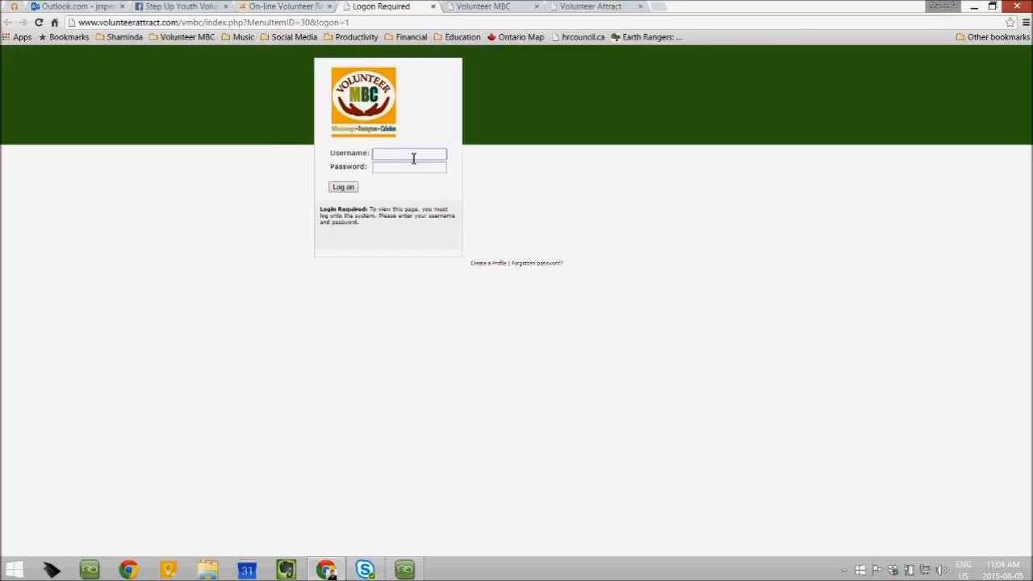
Log on with the saved training username and the account password
text(ovrstraining)
click(382, 166)
click(386, 171)
text(********)
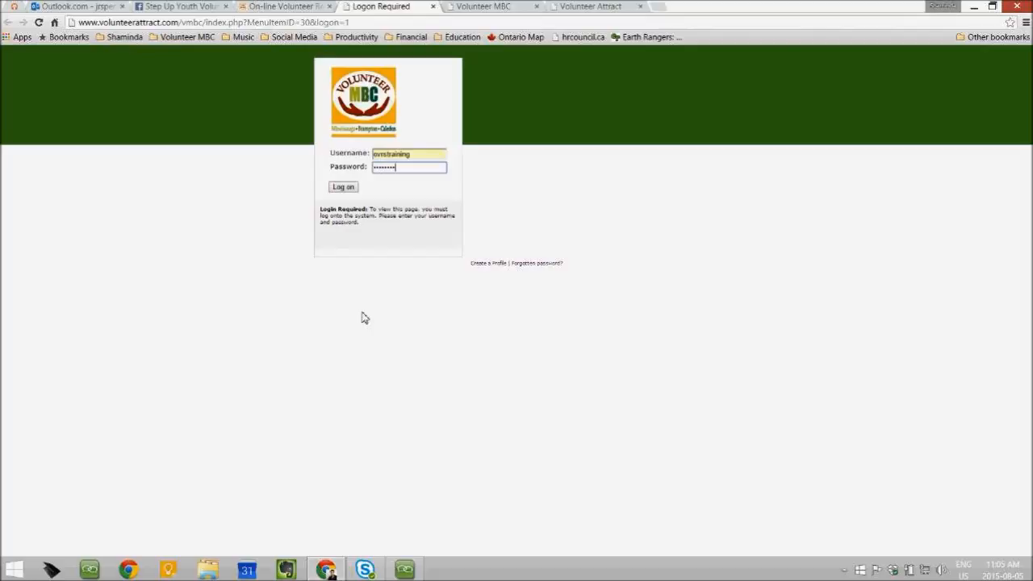
click(342, 188)
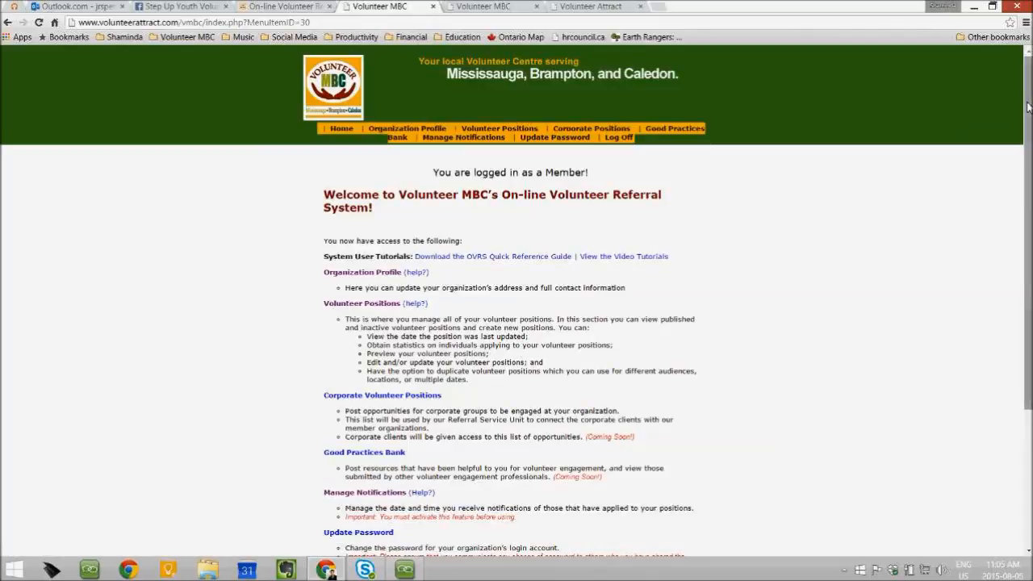
Point out the System User Tutorials line, then bring up the Organization Profile form
drag(1028, 107, 1028, 178)
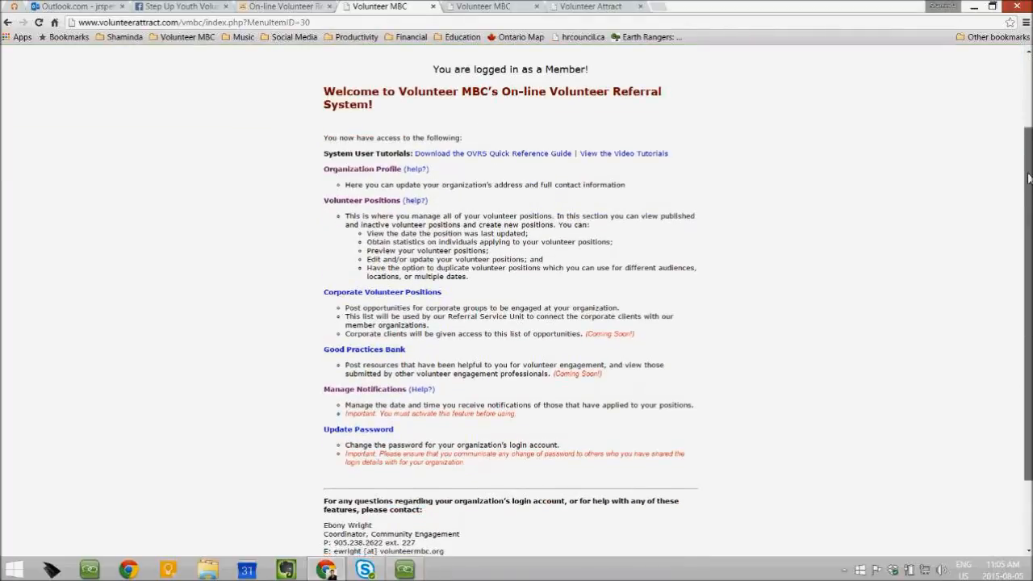
drag(1027, 161, 1026, 106)
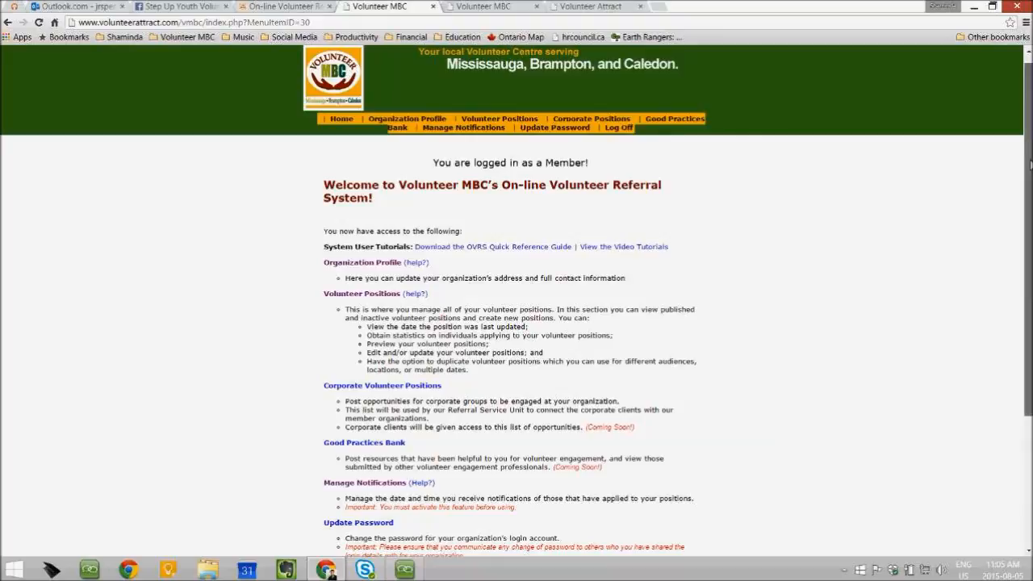
scroll(1028, 139, down, 1)
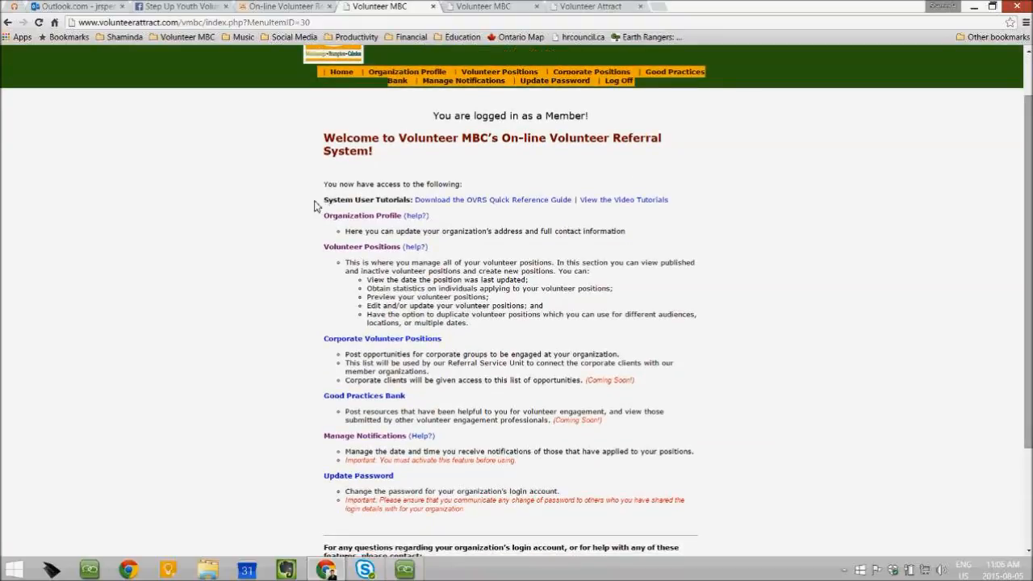
drag(324, 201, 669, 201)
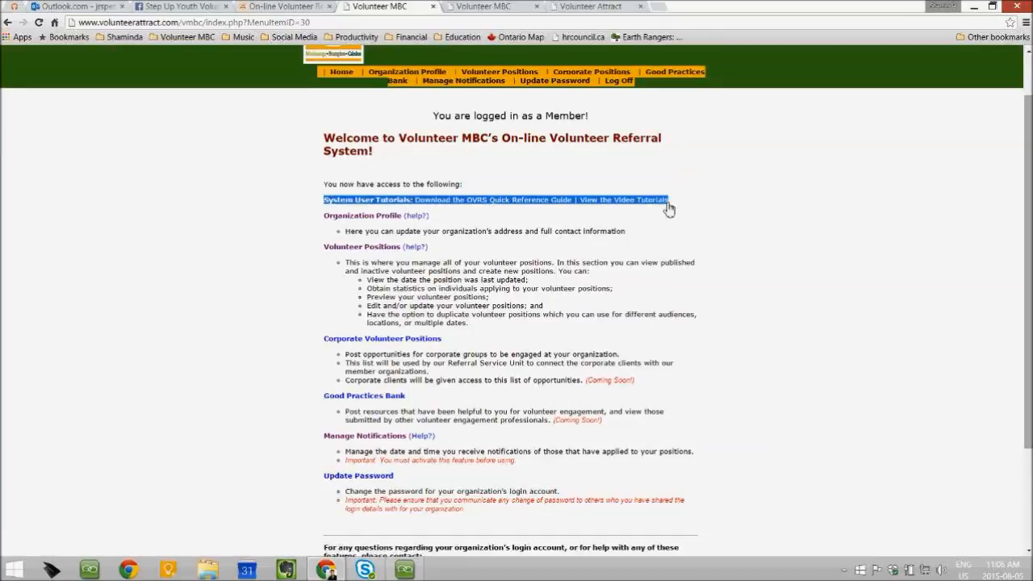
click(805, 258)
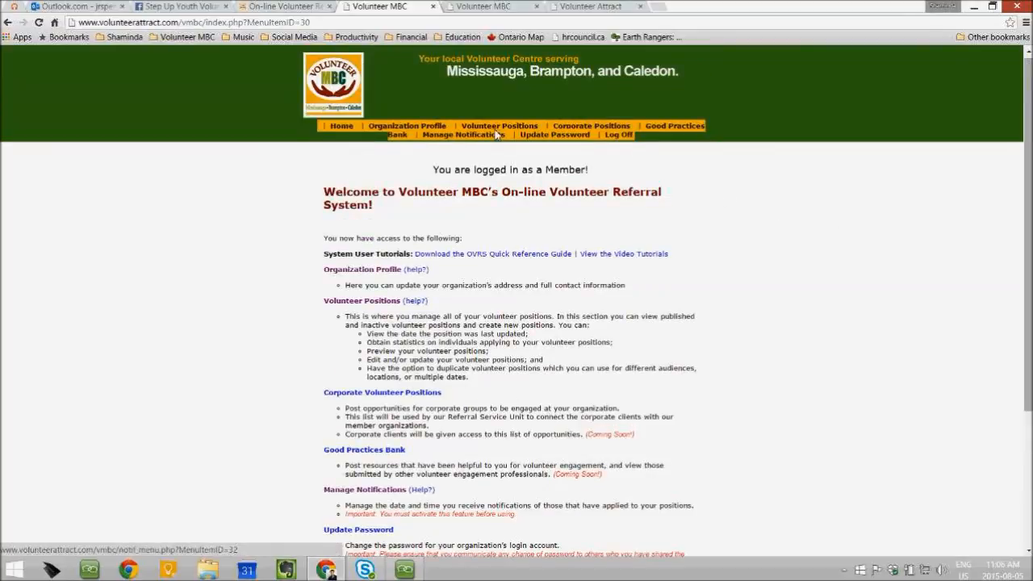
click(385, 129)
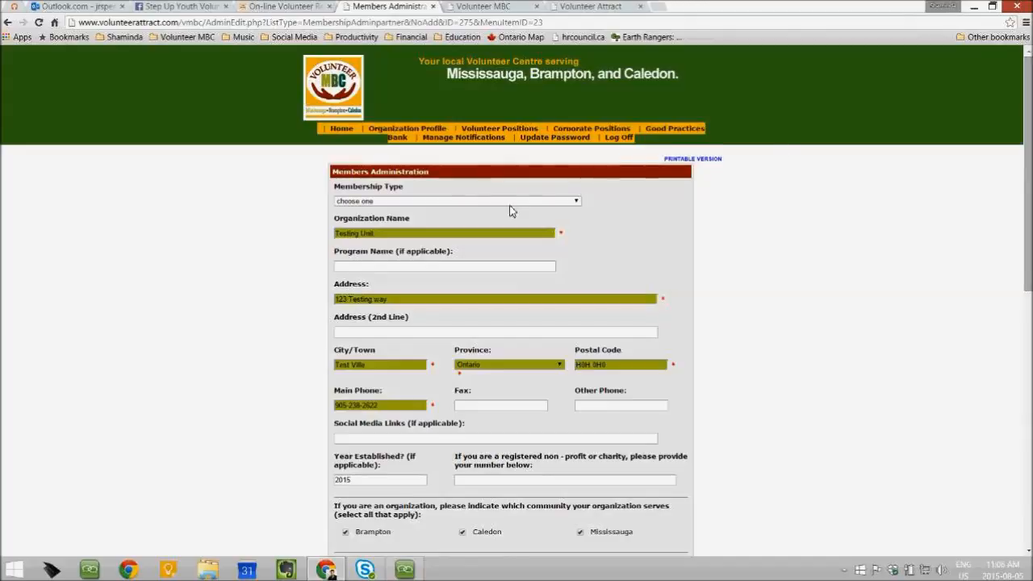
click(571, 204)
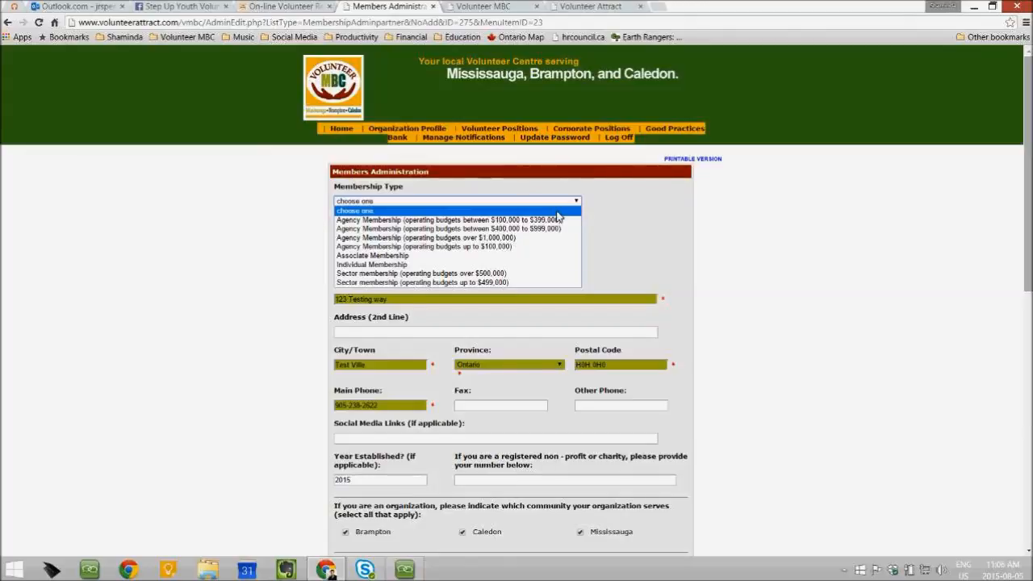
click(612, 228)
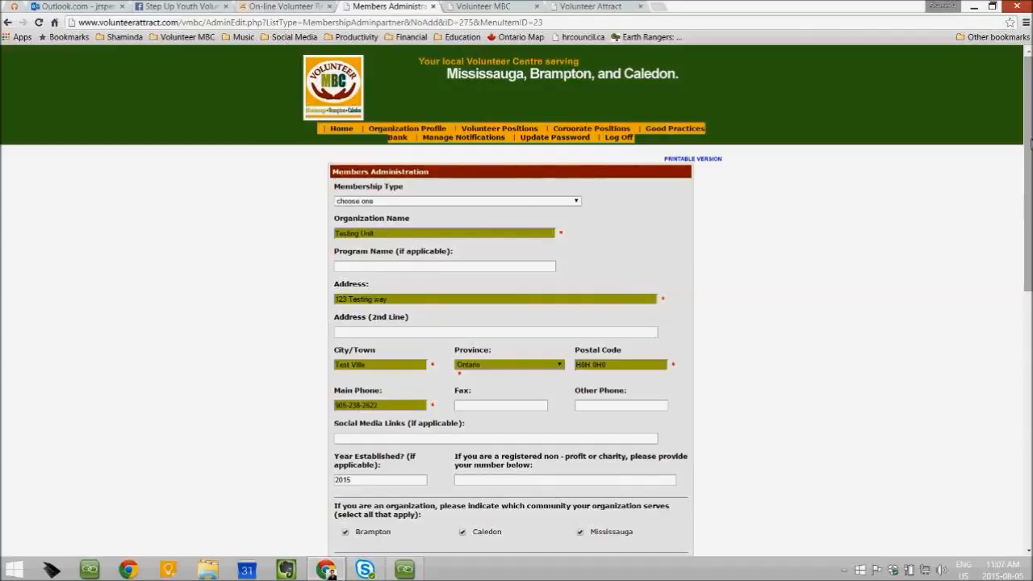
Point out the volunteer manager name and e-mail fields without filling them
drag(1028, 107, 1029, 165)
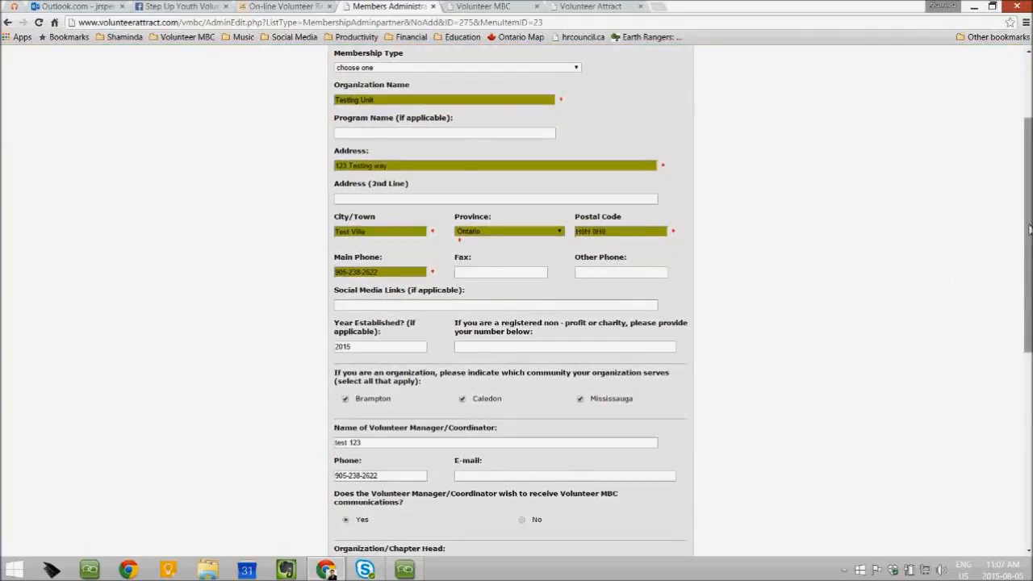
scroll(338, 329, down, 3)
drag(335, 320, 517, 320)
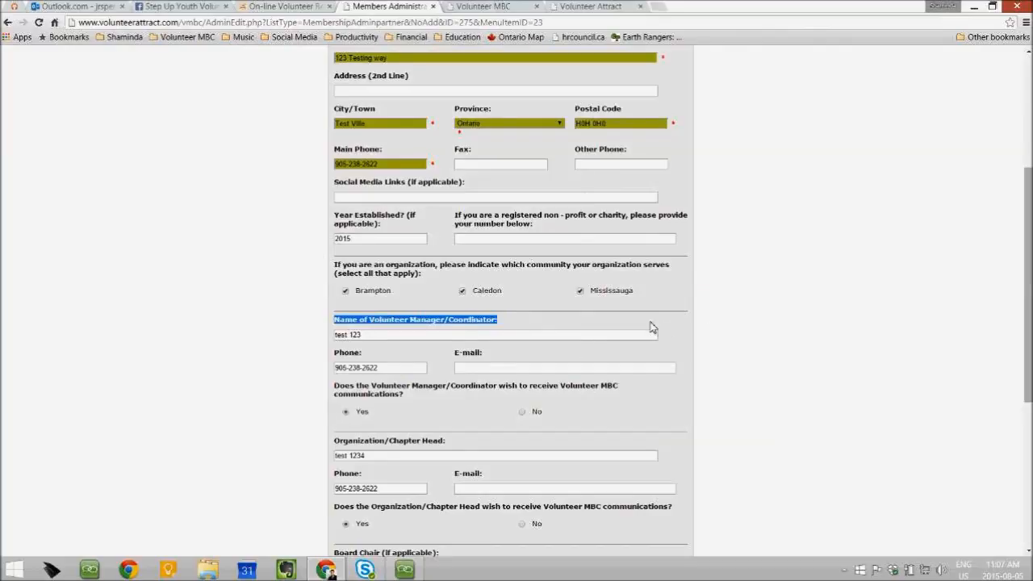
click(500, 371)
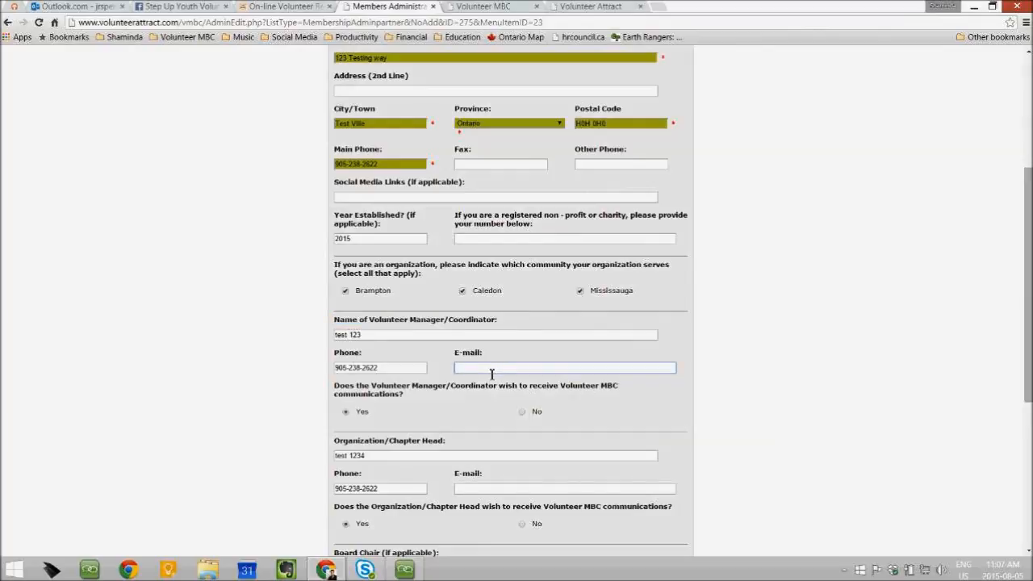
click(492, 371)
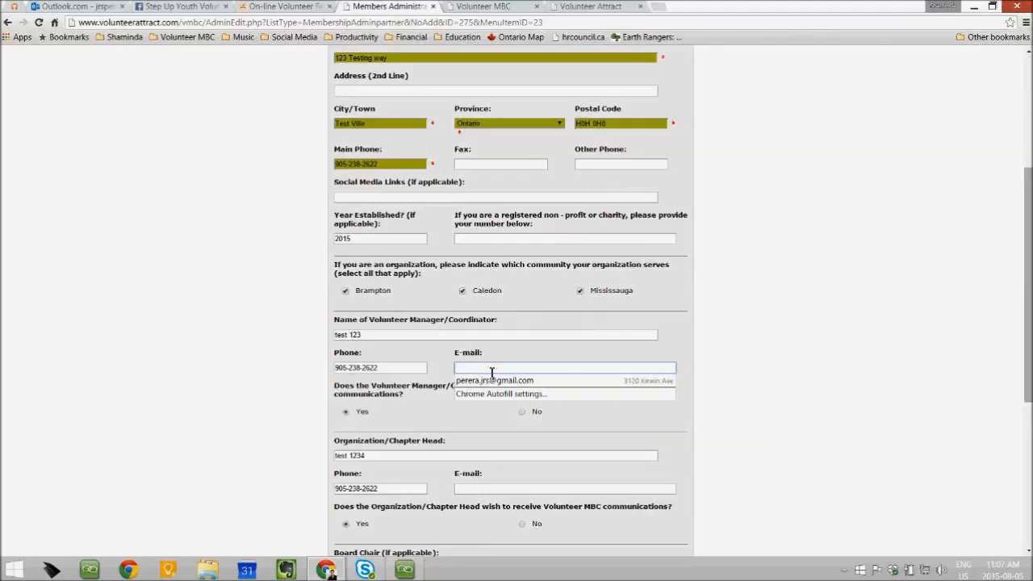
click(751, 336)
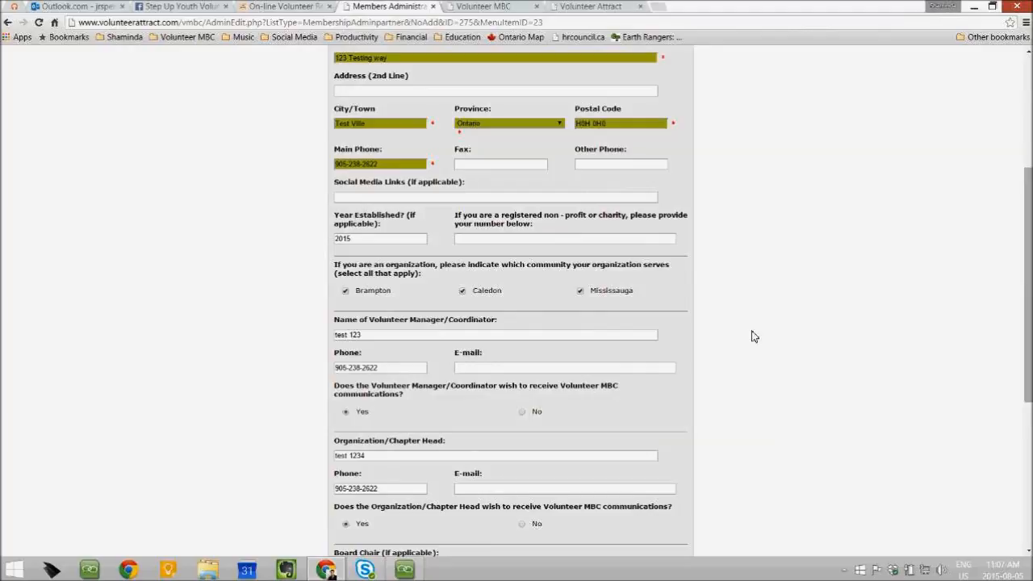
Scroll the form and go to the Volunteer Positions listing with positions 1227 and 1083
drag(1030, 238, 1030, 379)
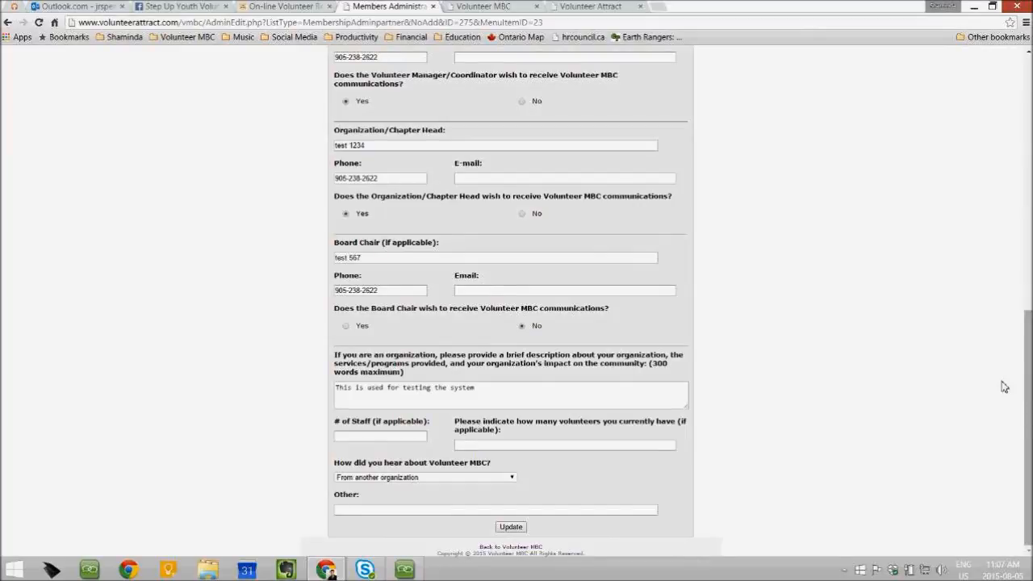
mouse_move(1025, 389)
mouse_down()
mouse_move(1026, 355)
mouse_move(1026, 392)
mouse_up()
drag(1027, 449, 1027, 181)
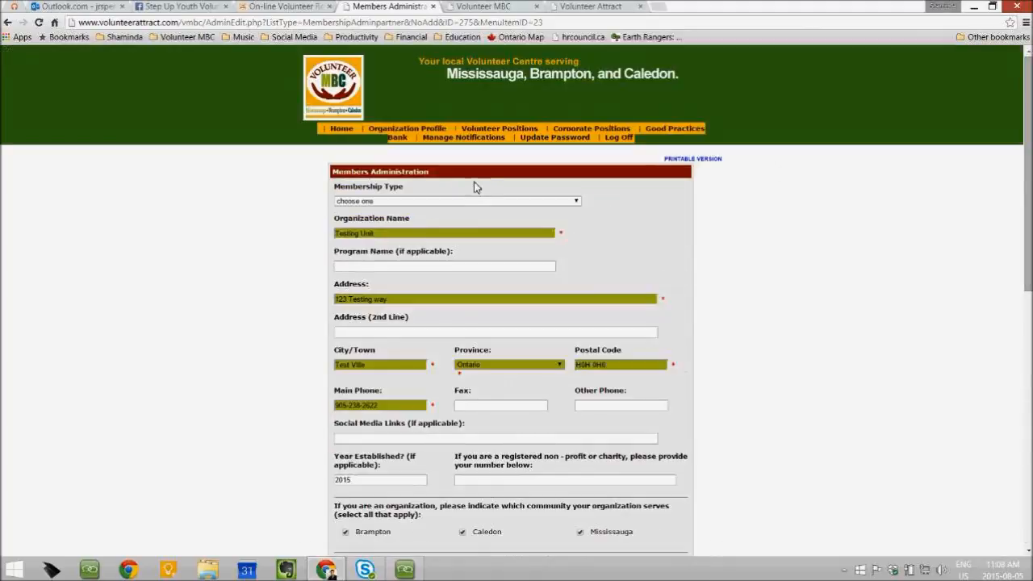
click(406, 569)
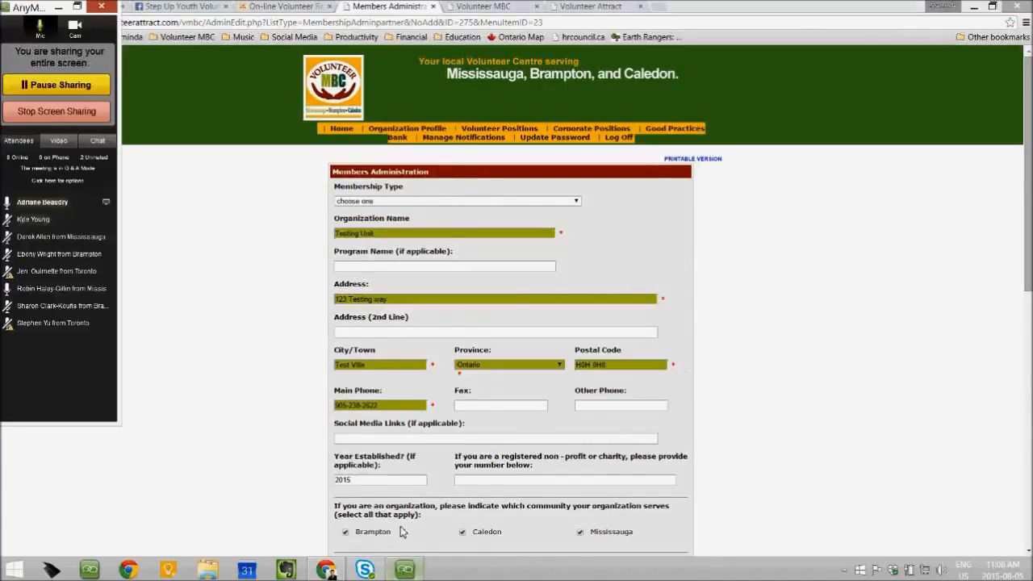
click(512, 131)
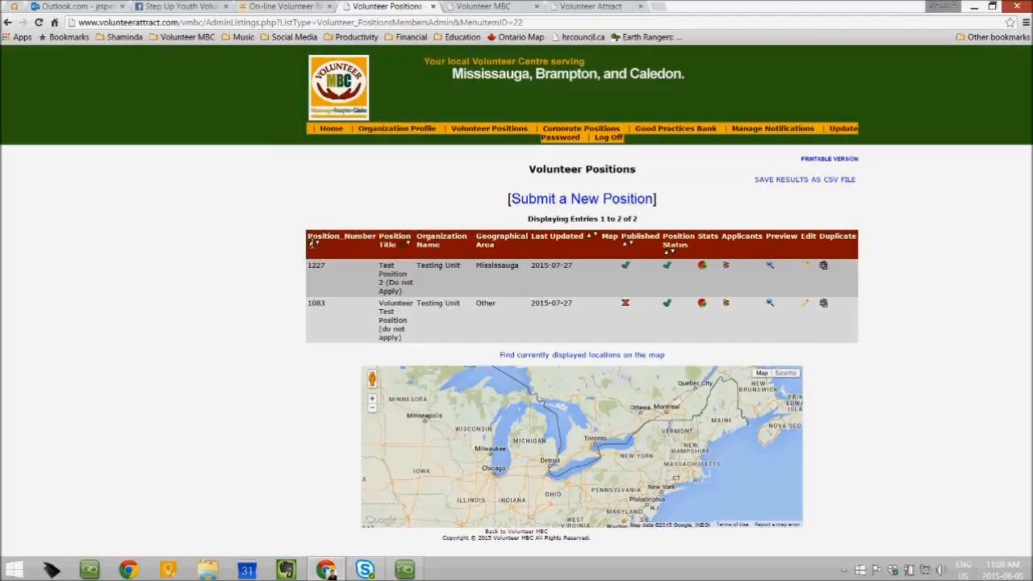
drag(311, 242, 532, 245)
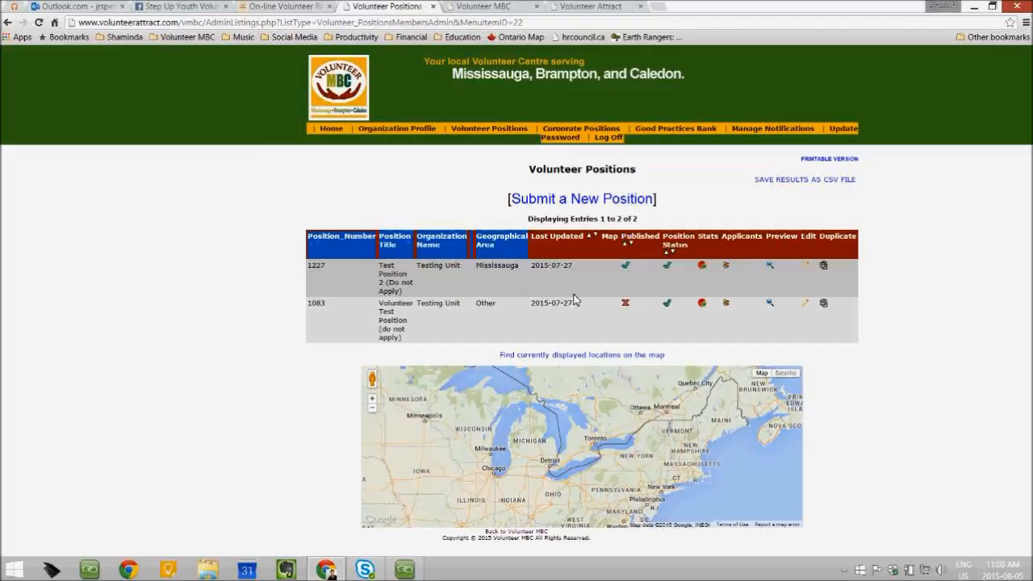
click(900, 372)
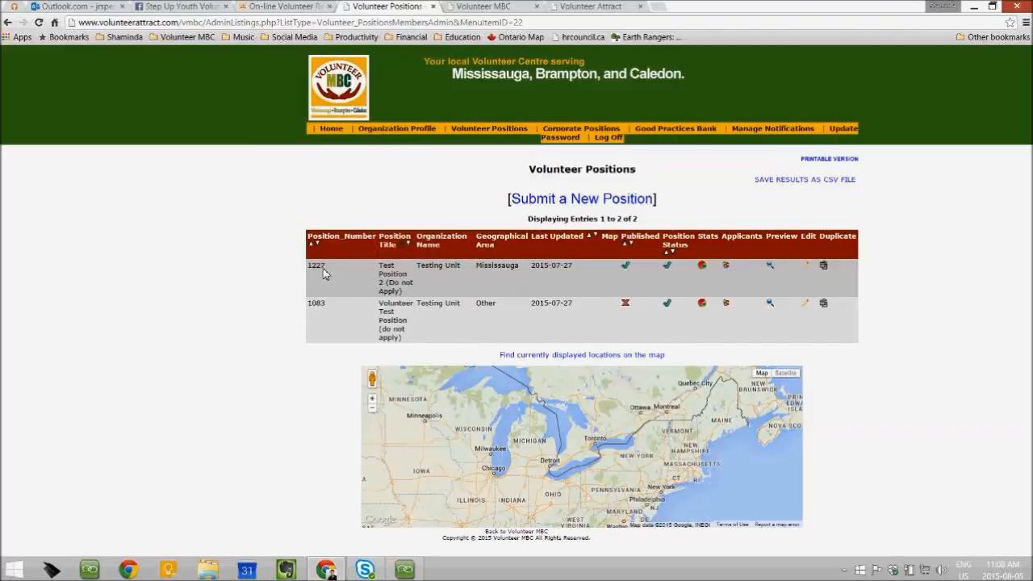
drag(308, 267, 332, 271)
click(917, 371)
mouse_move(535, 242)
mouse_down()
mouse_move(652, 234)
mouse_move(549, 241)
mouse_up()
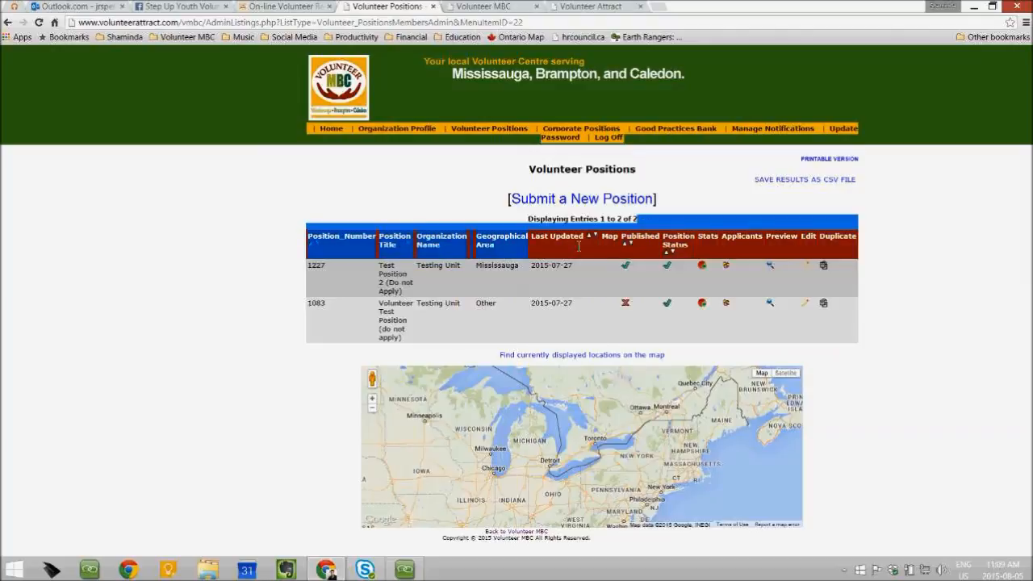
click(551, 250)
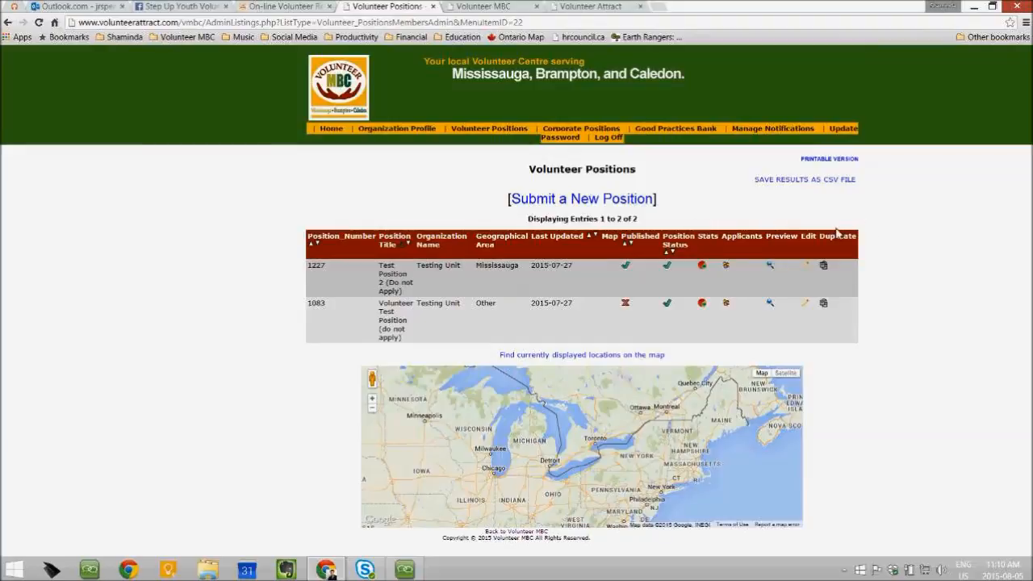
Browse position 1083's 155-entry stats table, highlighting one visitor's Areas of Interest cell
click(703, 304)
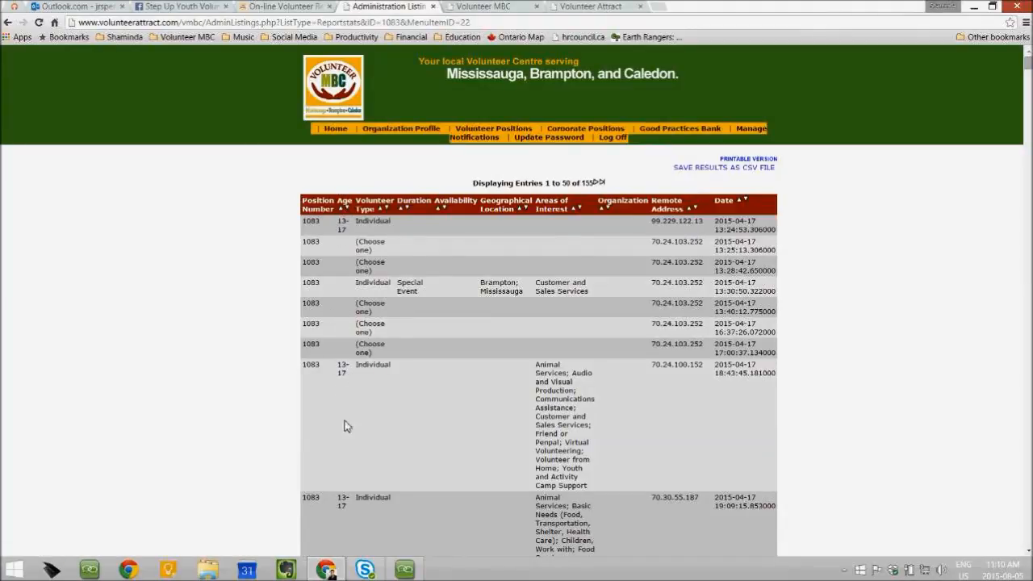
scroll(345, 418, down, 2)
scroll(345, 418, down, 2)
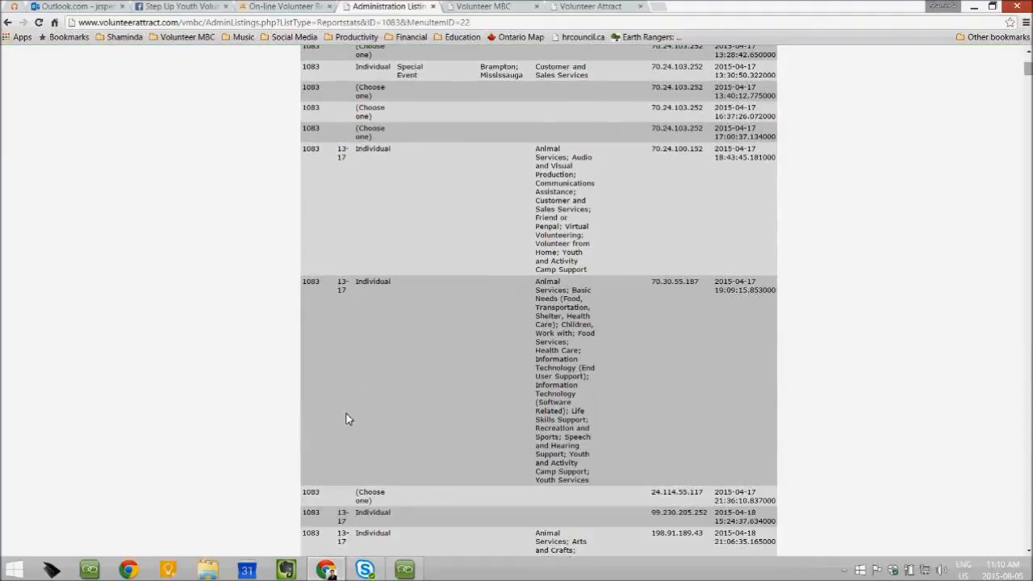
scroll(346, 419, down, 9)
scroll(345, 419, up, 10)
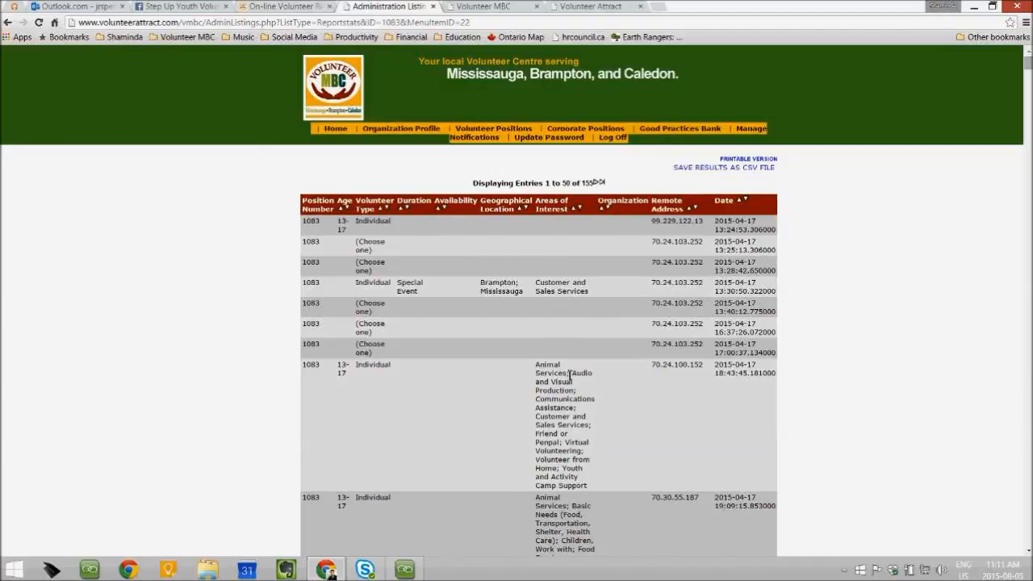
scroll(577, 378, down, 3)
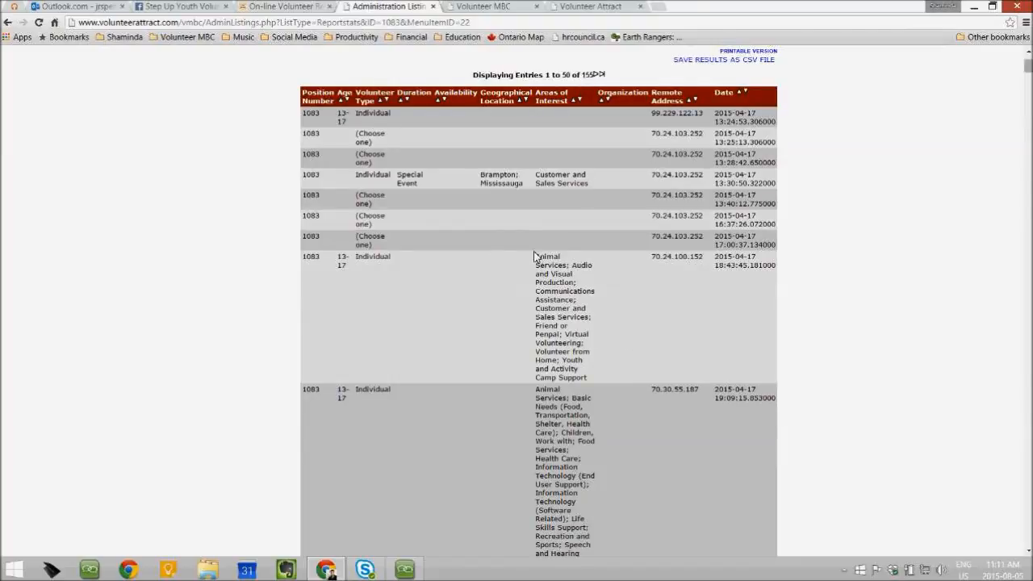
drag(539, 258, 613, 383)
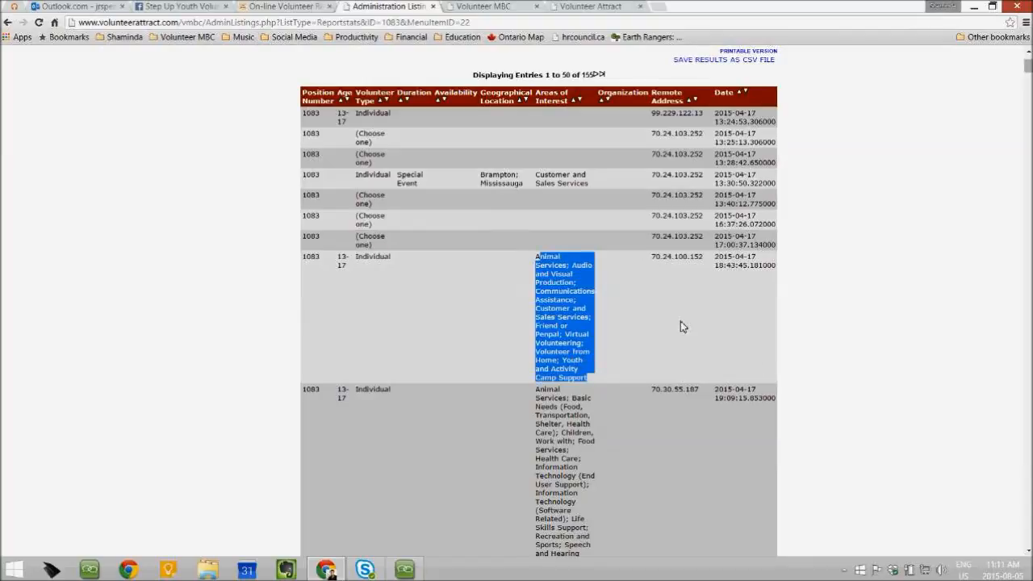
click(832, 325)
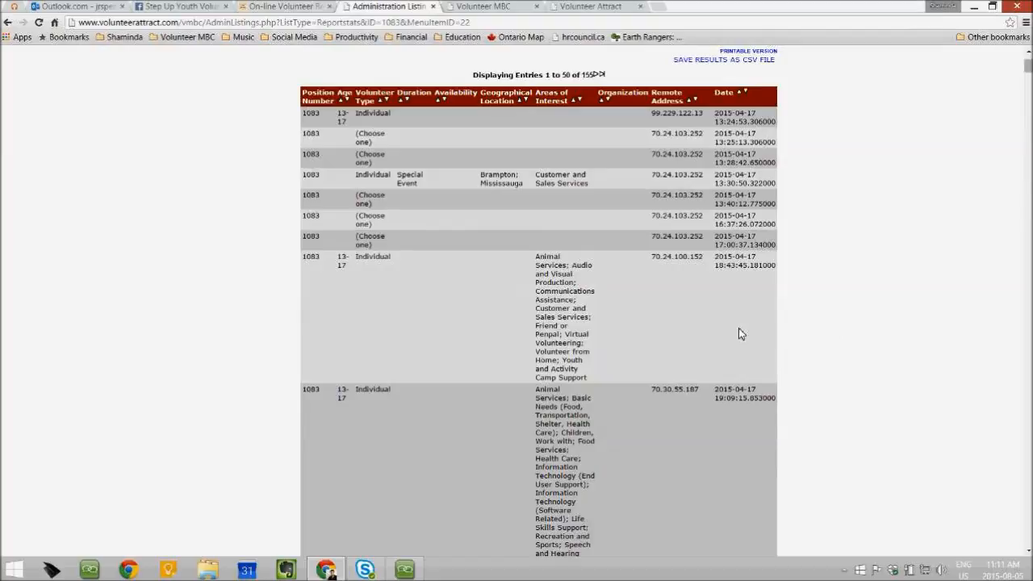
scroll(739, 329, up, 1)
scroll(738, 327, up, 1)
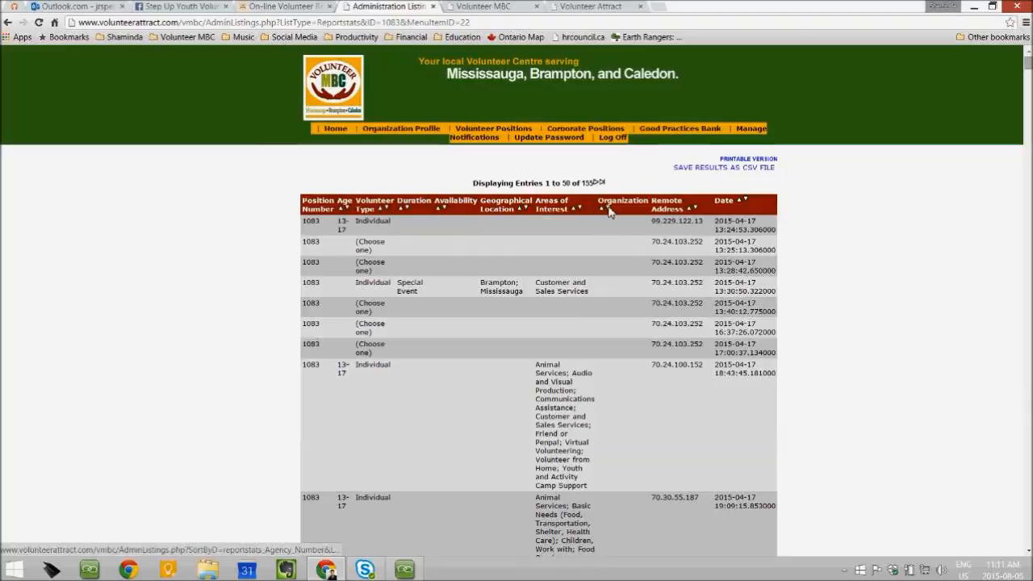
Return to the positions list and show position 1083's applicants, marking the latest application date
click(7, 24)
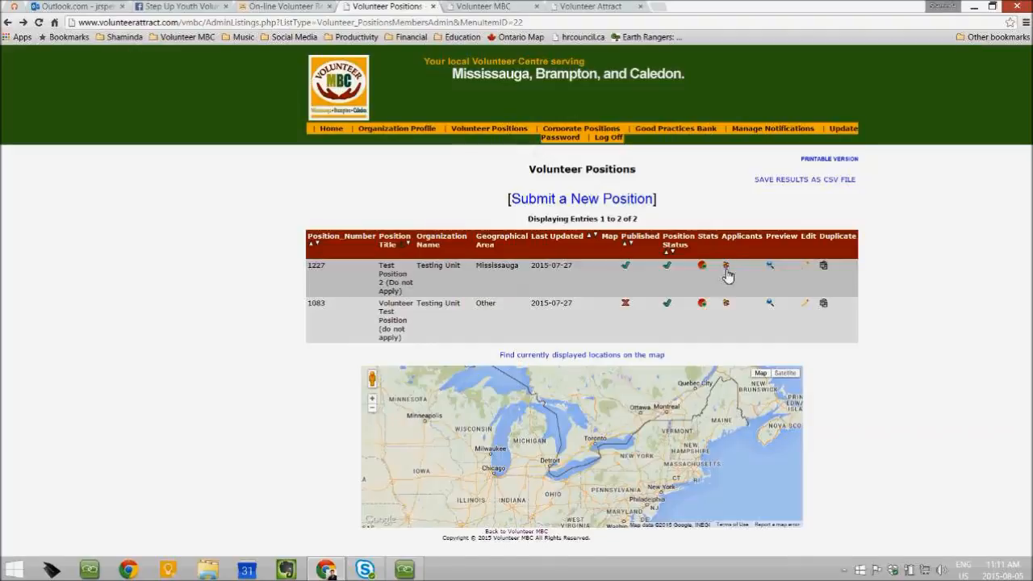
click(726, 305)
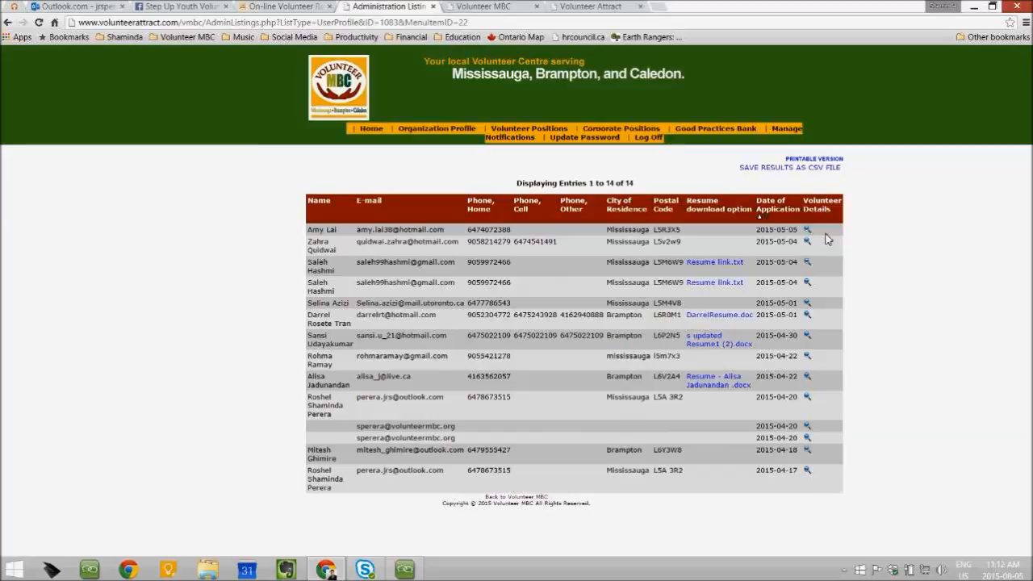
drag(757, 231, 798, 234)
click(873, 298)
click(809, 171)
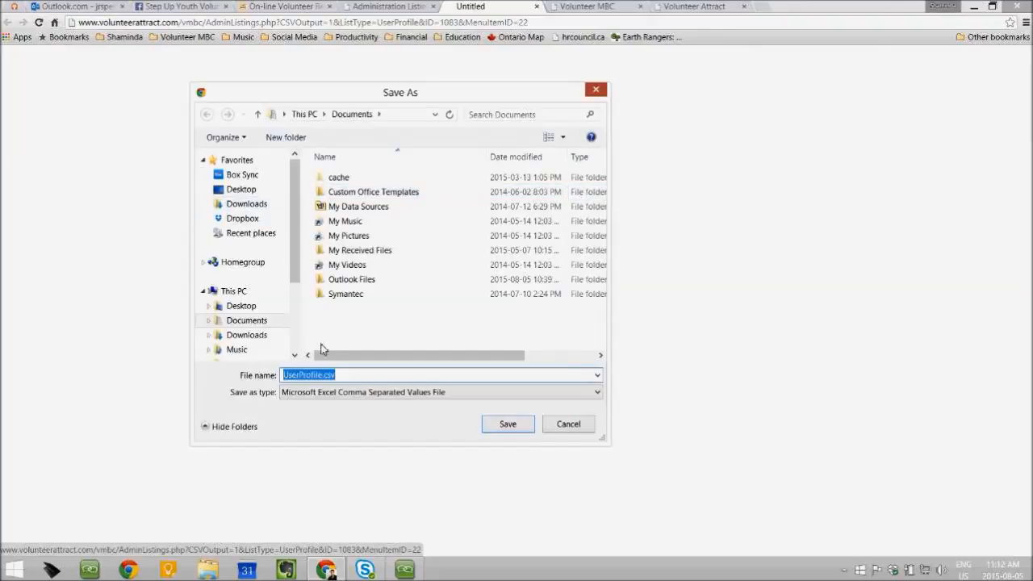
click(594, 92)
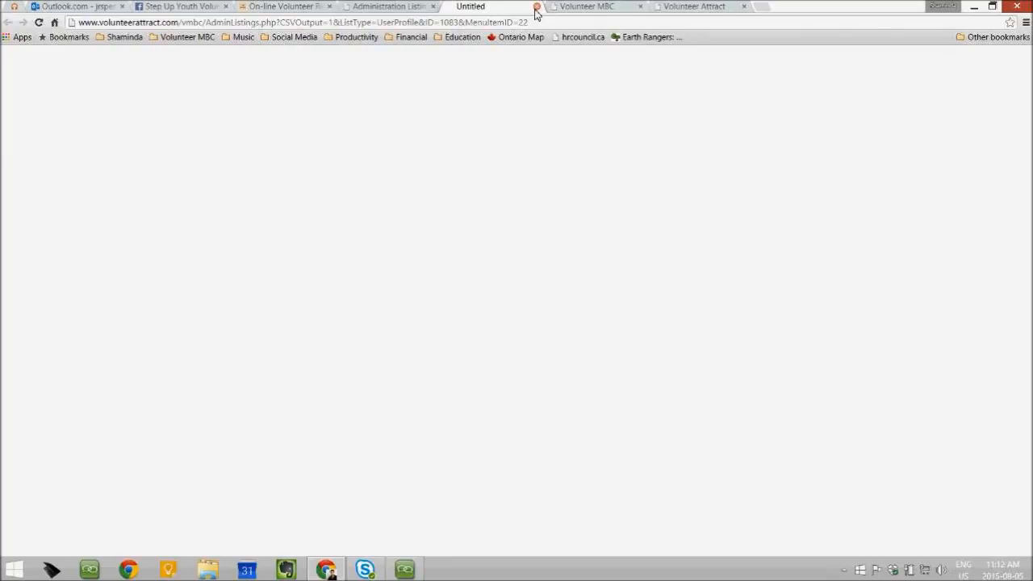
click(537, 7)
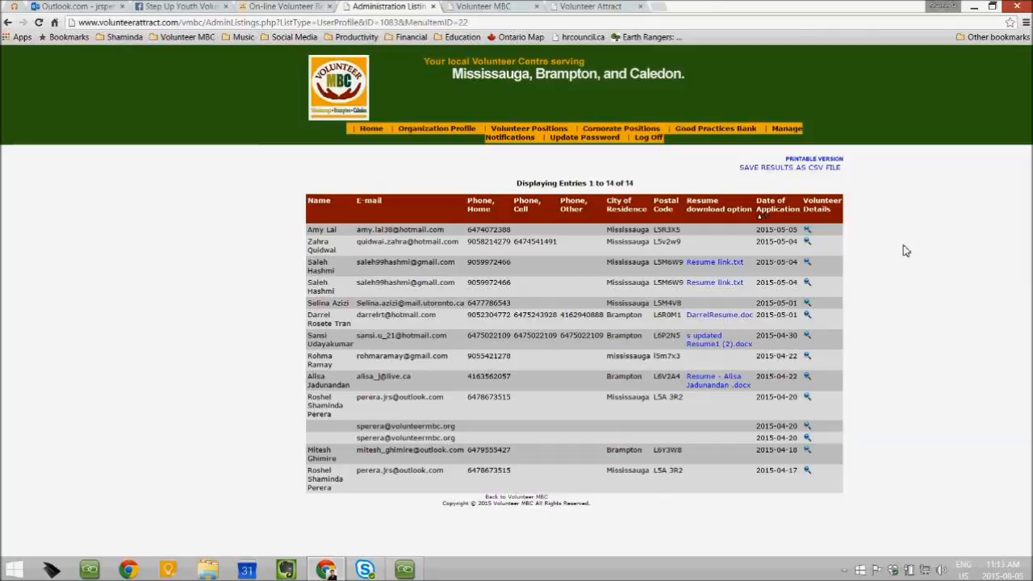
Cancel the Resume link.txt download and view the first applicant's full profile
click(703, 266)
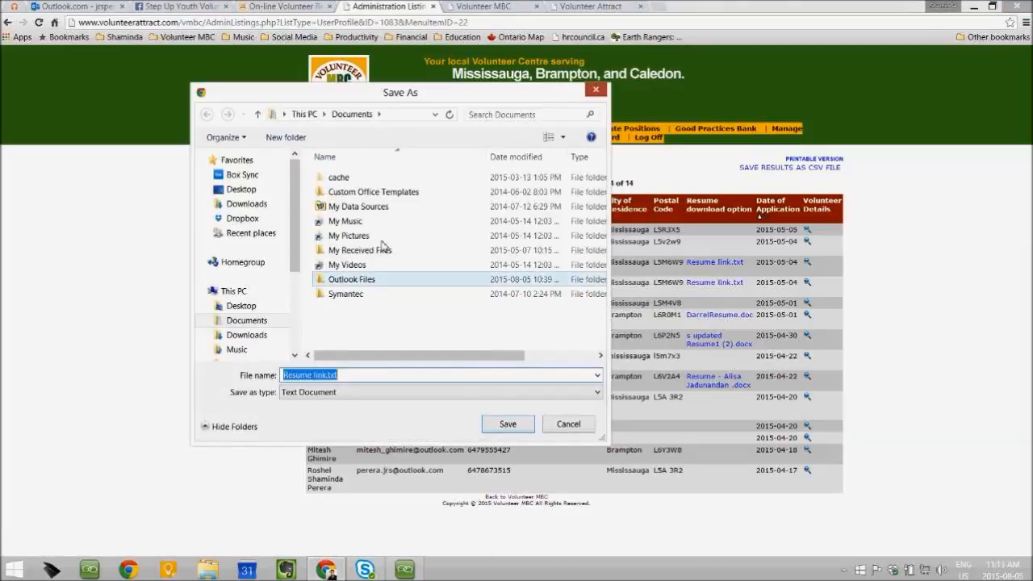
click(595, 91)
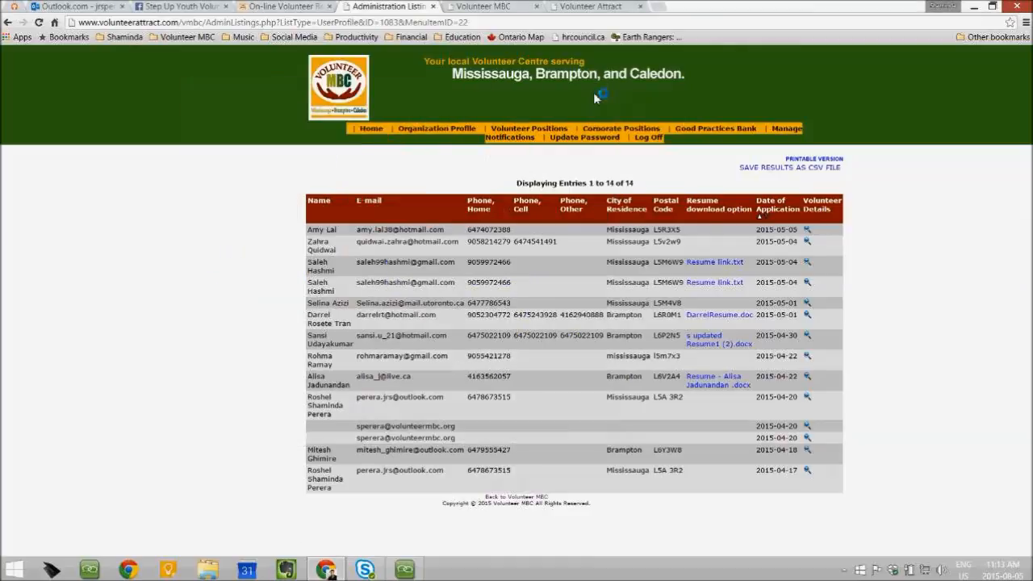
click(808, 232)
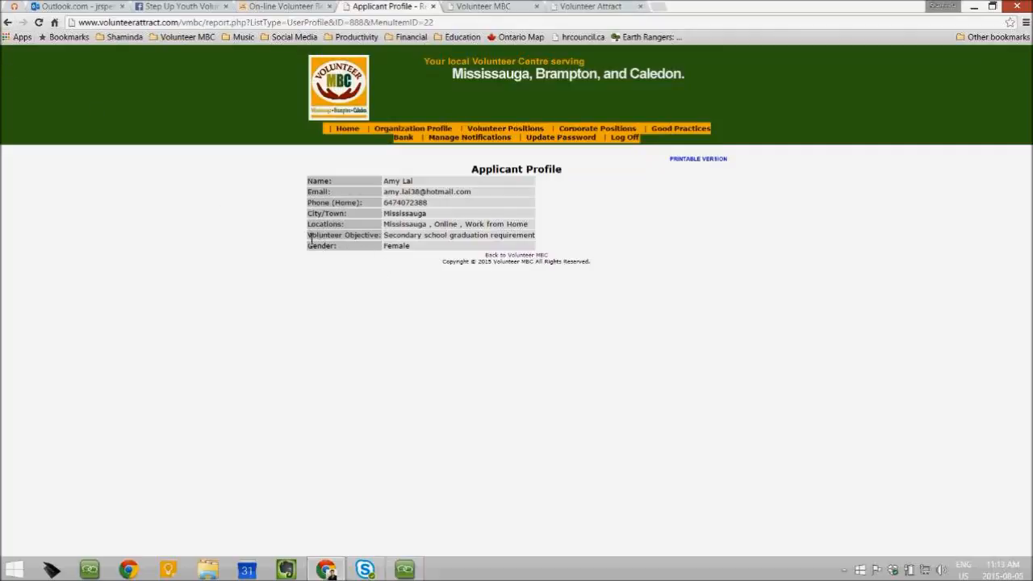
Note the applicant's objective, return to the positions list, and preview position 1083
drag(313, 240, 536, 242)
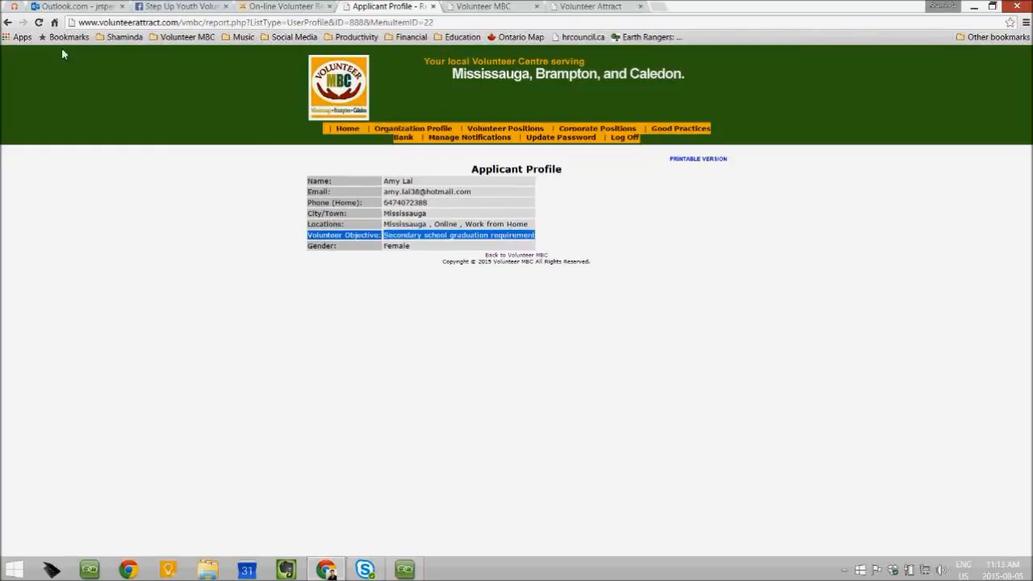
click(5, 22)
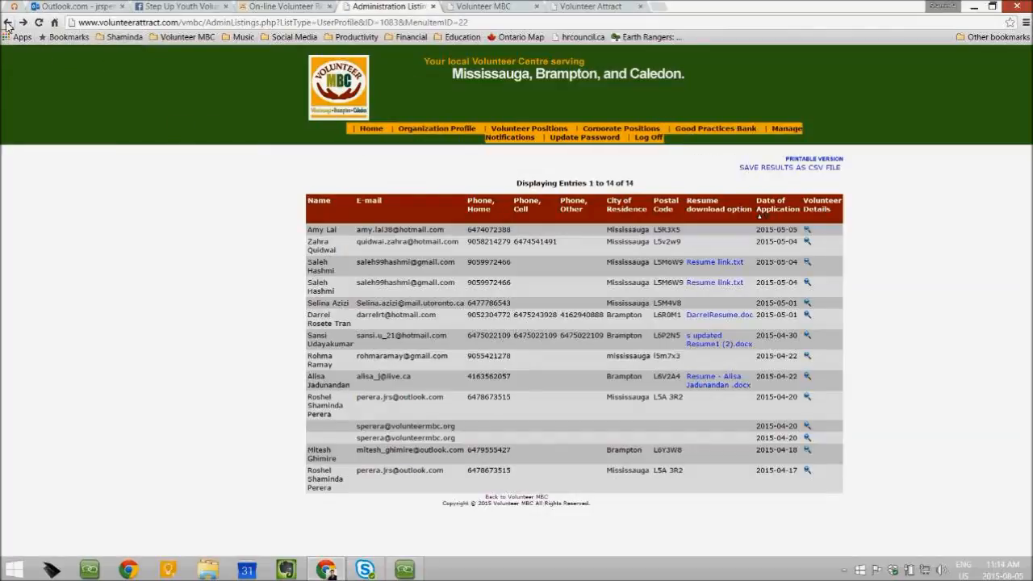
click(6, 22)
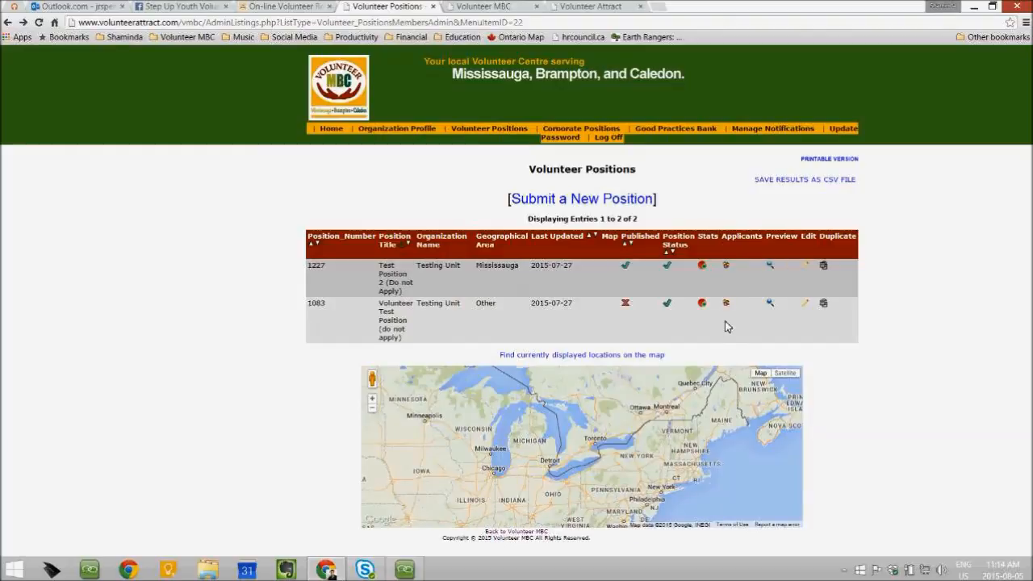
click(769, 305)
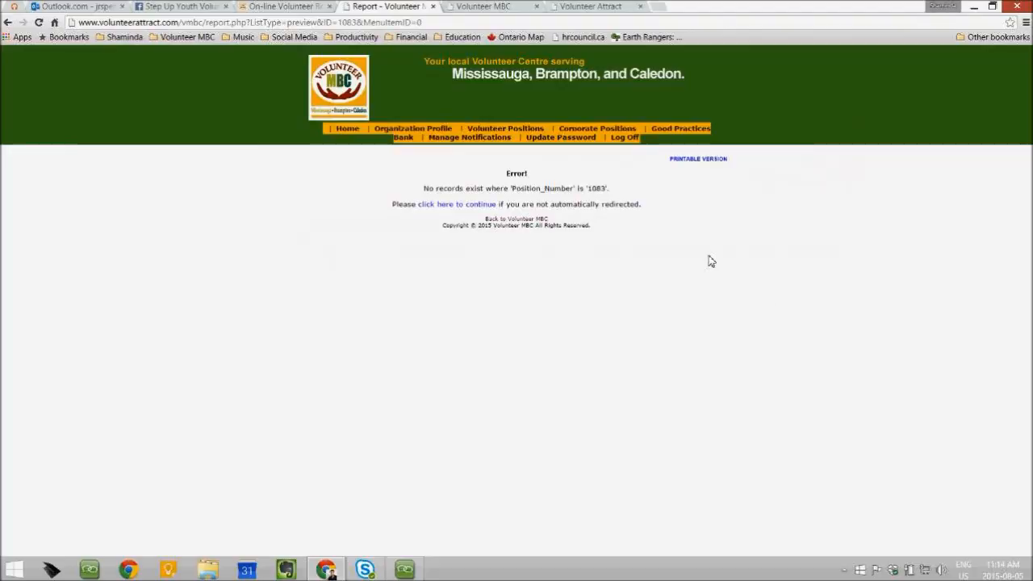
click(6, 25)
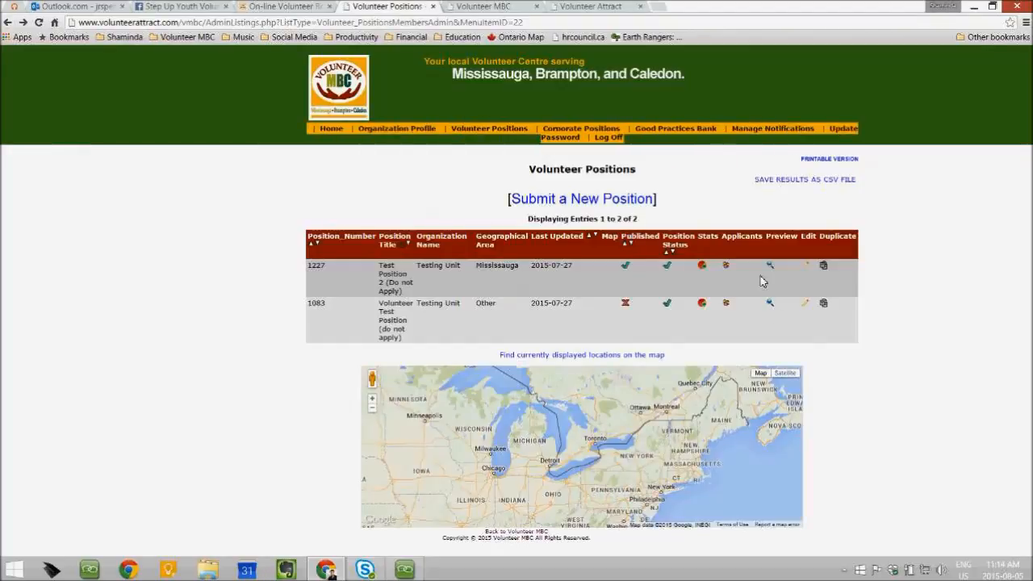
click(771, 267)
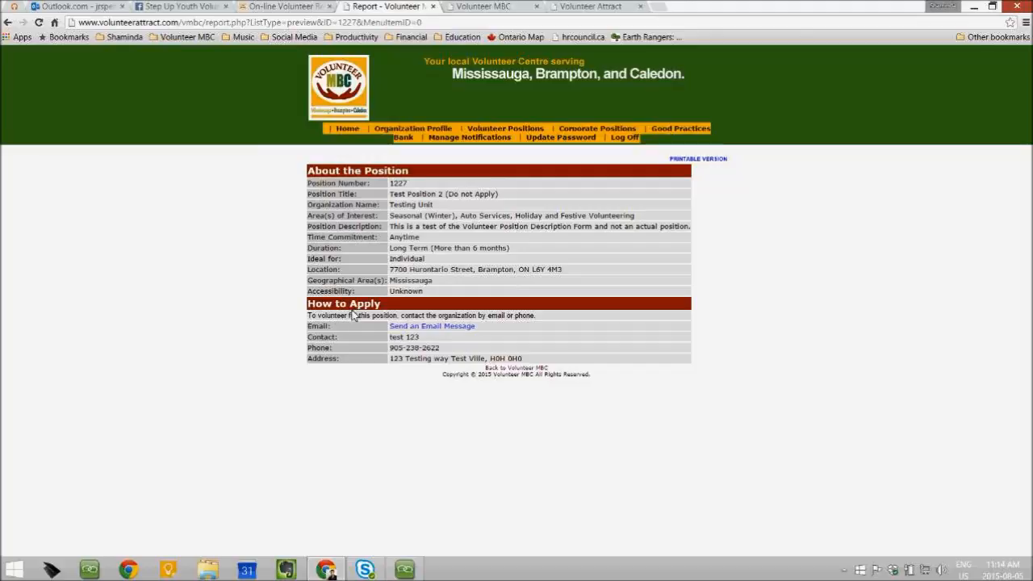
drag(309, 304, 412, 305)
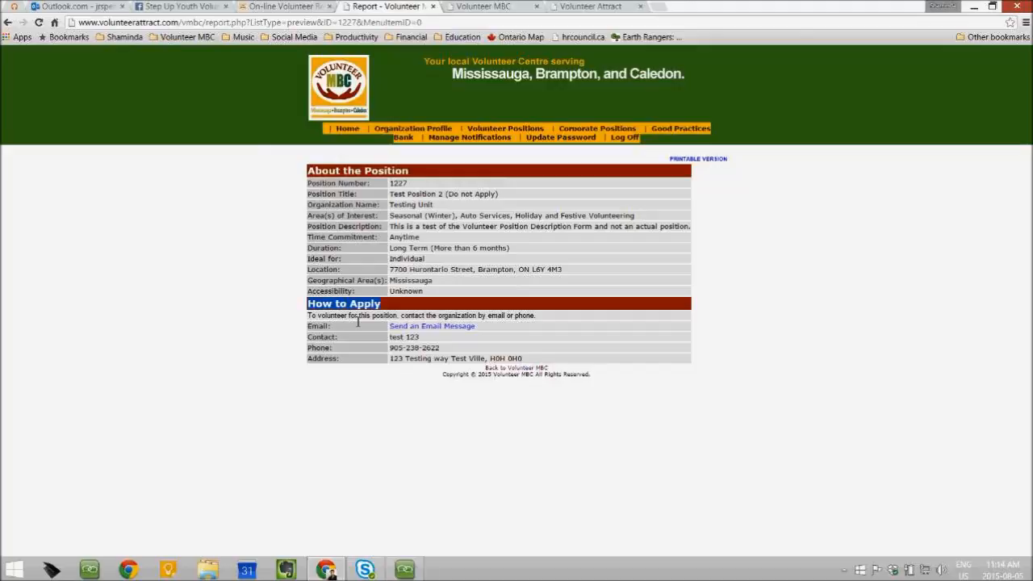
click(7, 23)
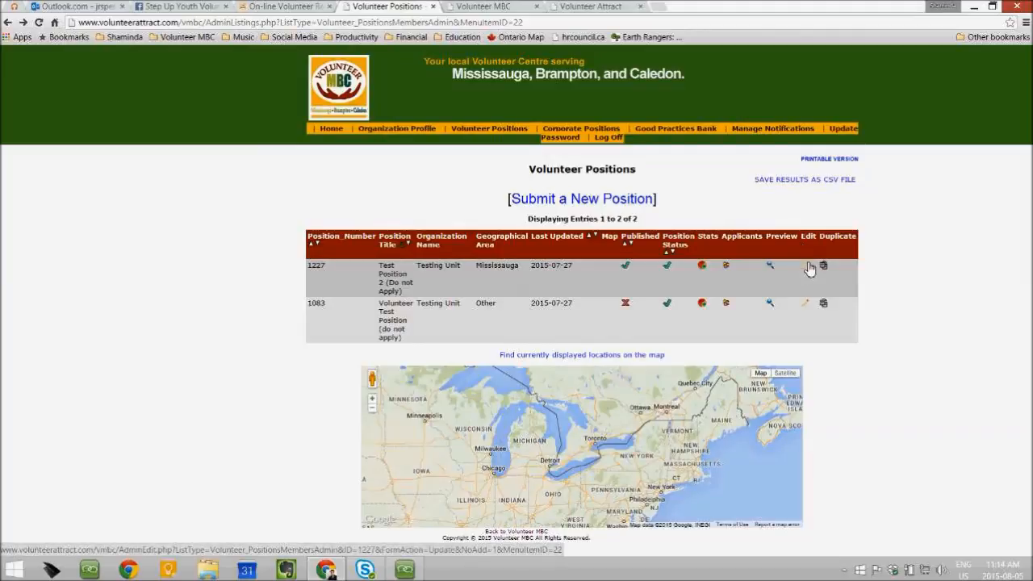
Open position 1227 for editing and select its contact email address
click(806, 269)
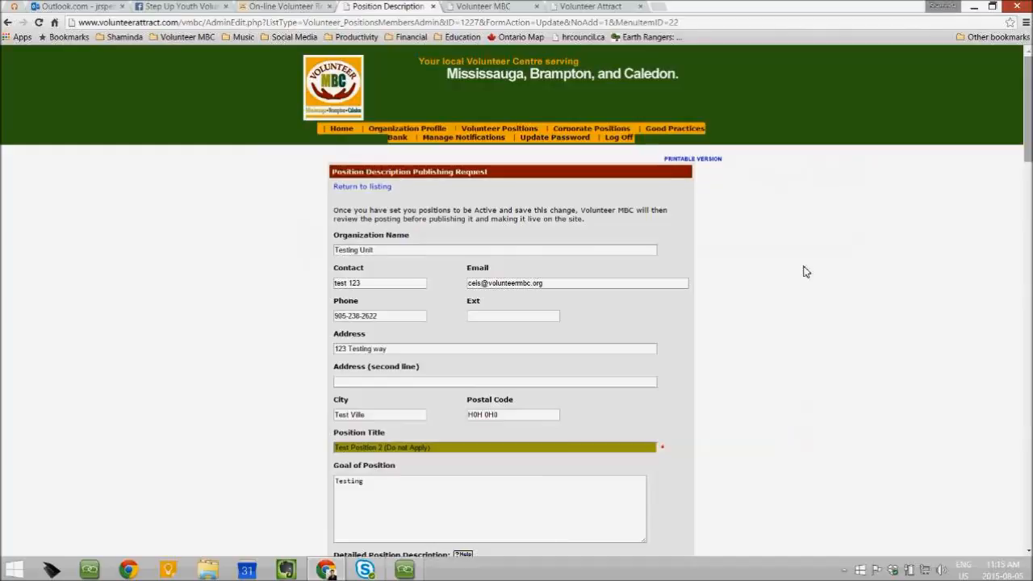
scroll(773, 280, down, 2)
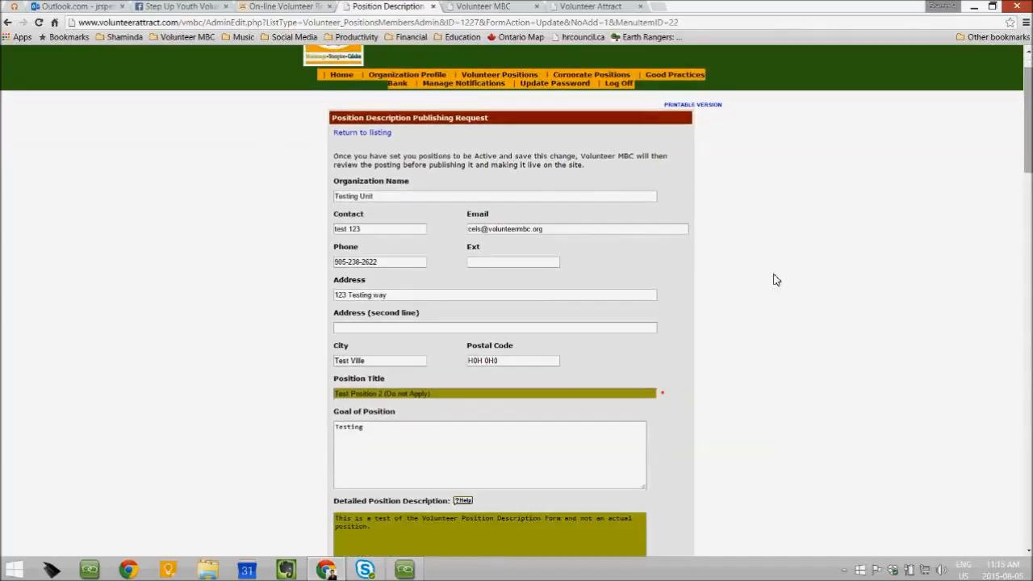
click(558, 175)
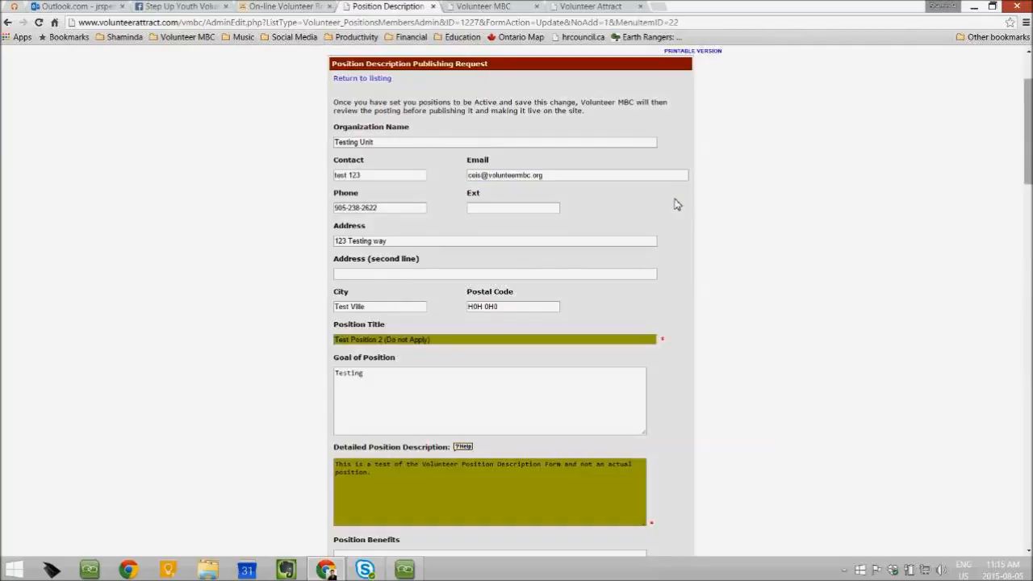
mouse_move(1027, 142)
mouse_down()
mouse_move(1028, 120)
mouse_move(1028, 129)
mouse_up()
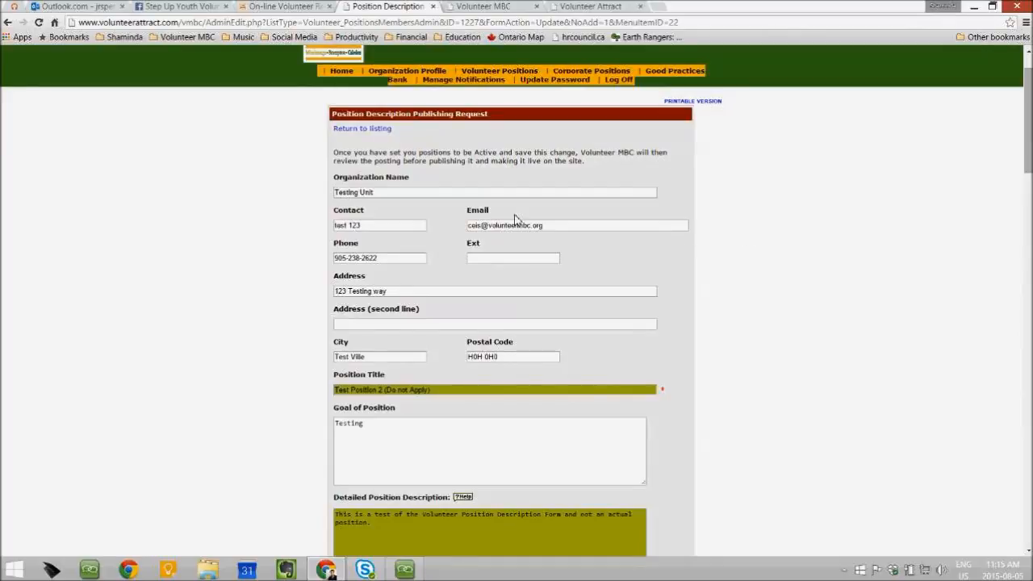
drag(557, 230, 422, 230)
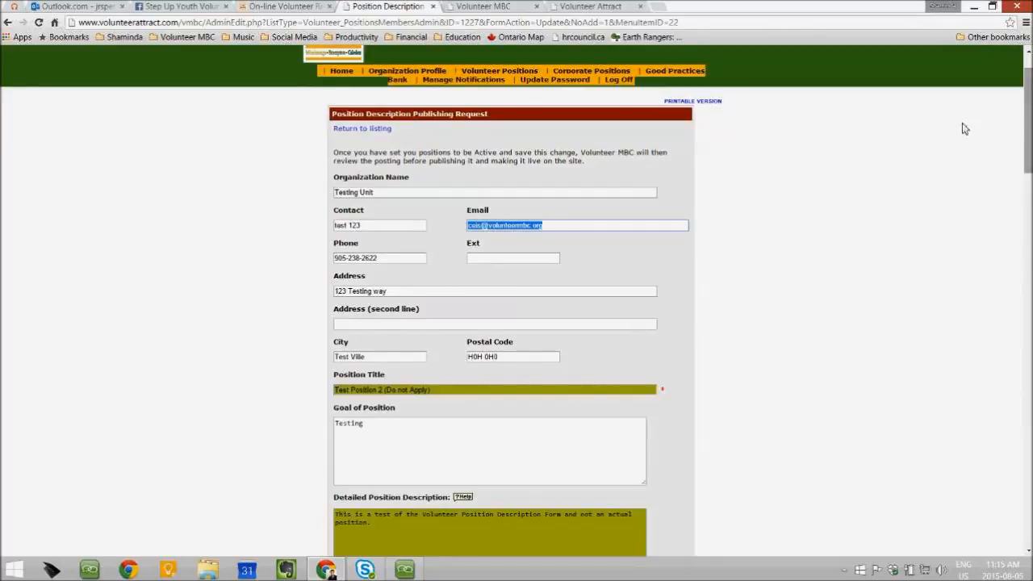
click(763, 212)
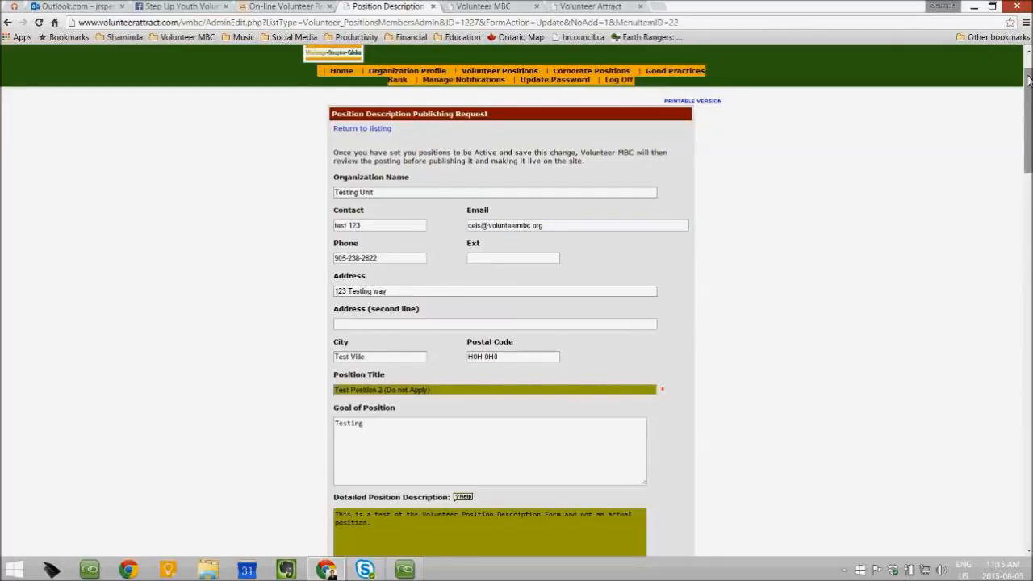
Highlight the organization contact and address fields, then scroll down to Areas of interest
drag(1028, 81, 1029, 105)
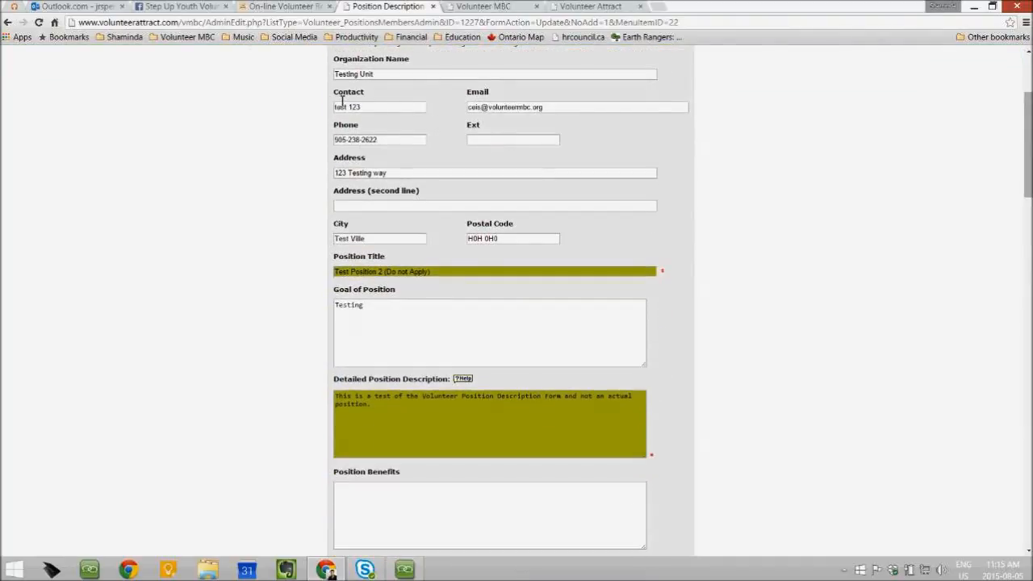
drag(338, 65, 584, 247)
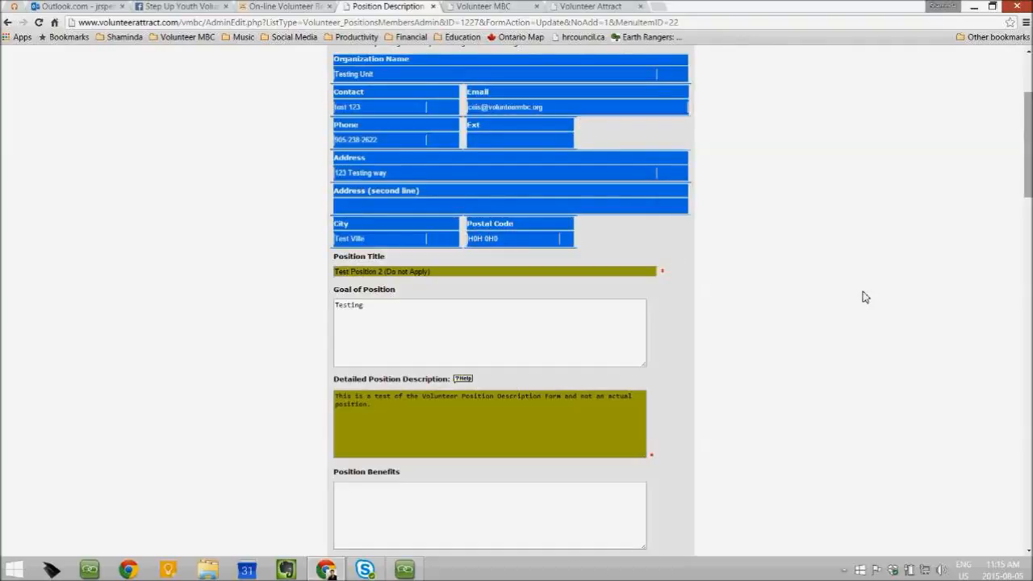
click(820, 289)
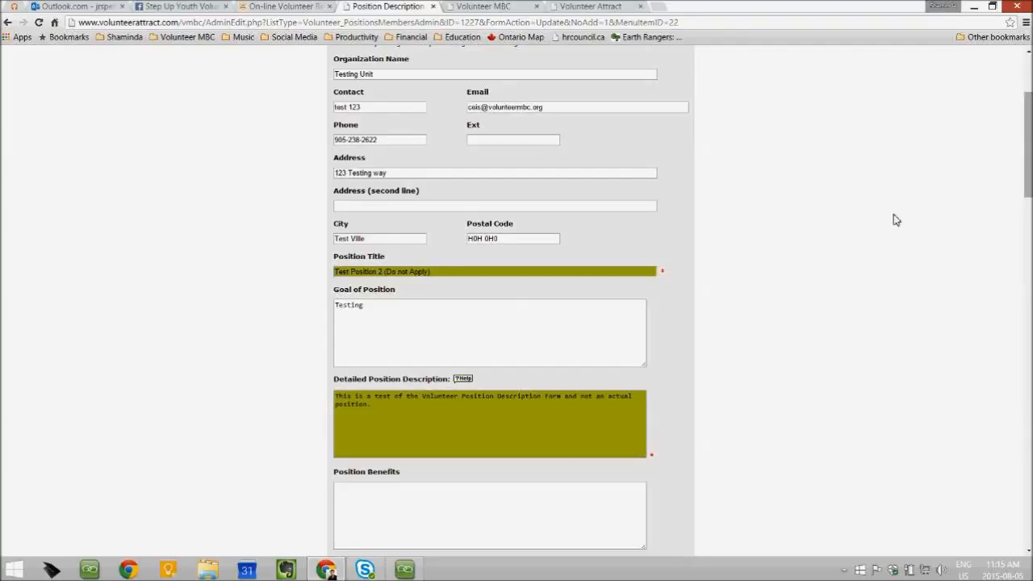
drag(1028, 148, 1028, 123)
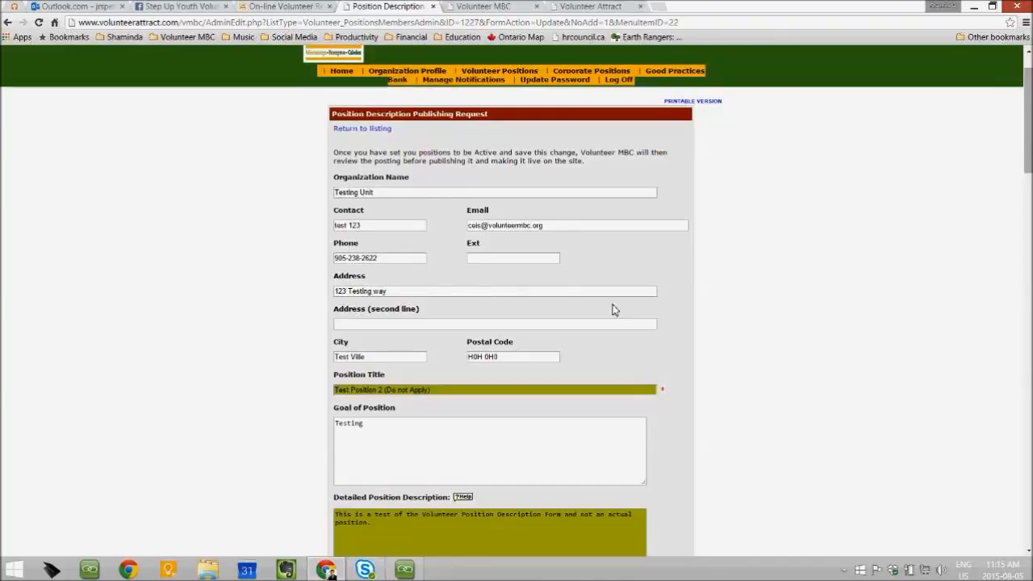
drag(1028, 96, 1022, 238)
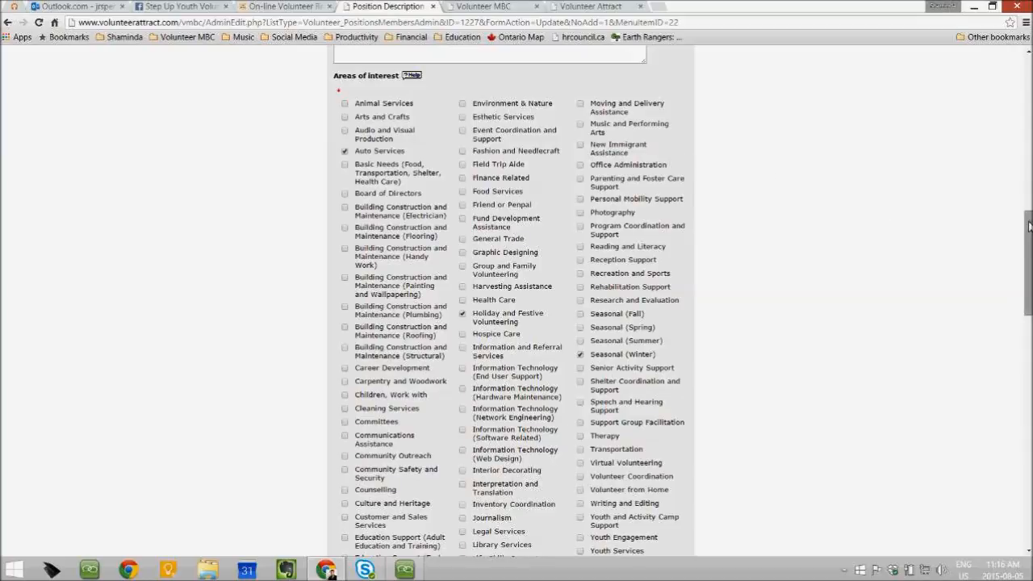
drag(1027, 221, 1029, 233)
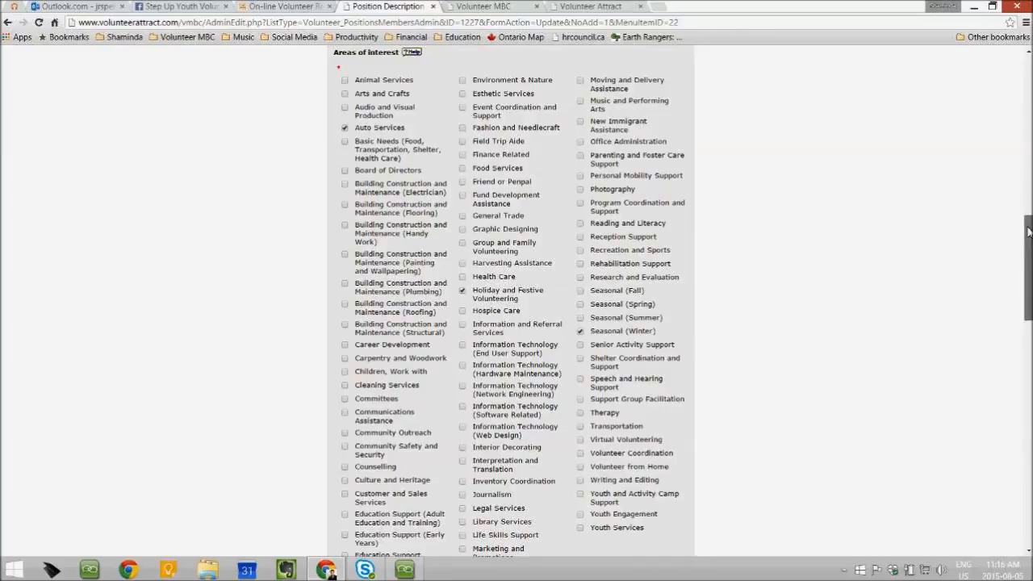
drag(1028, 232, 1017, 353)
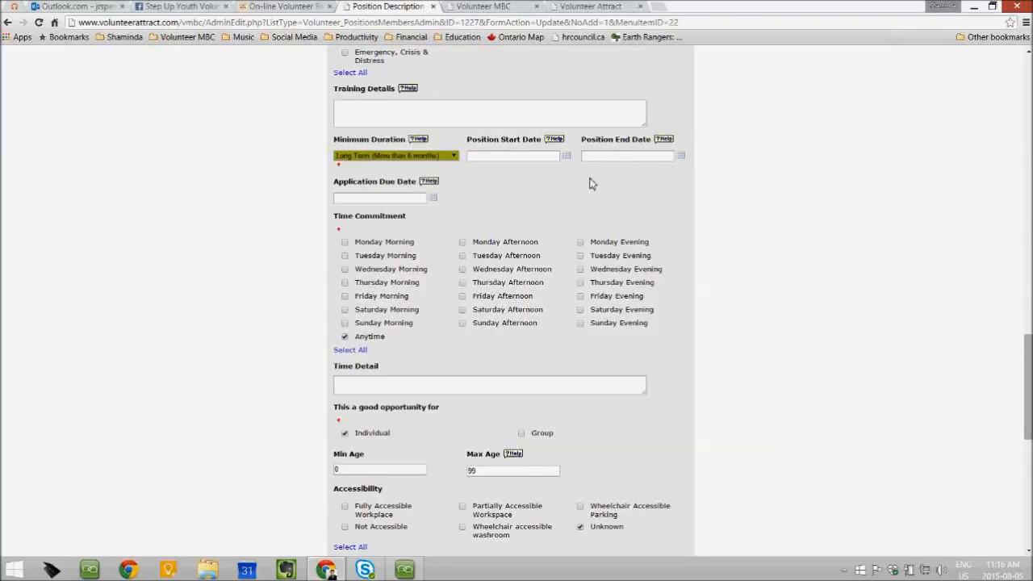
click(416, 203)
drag(1027, 353, 1029, 380)
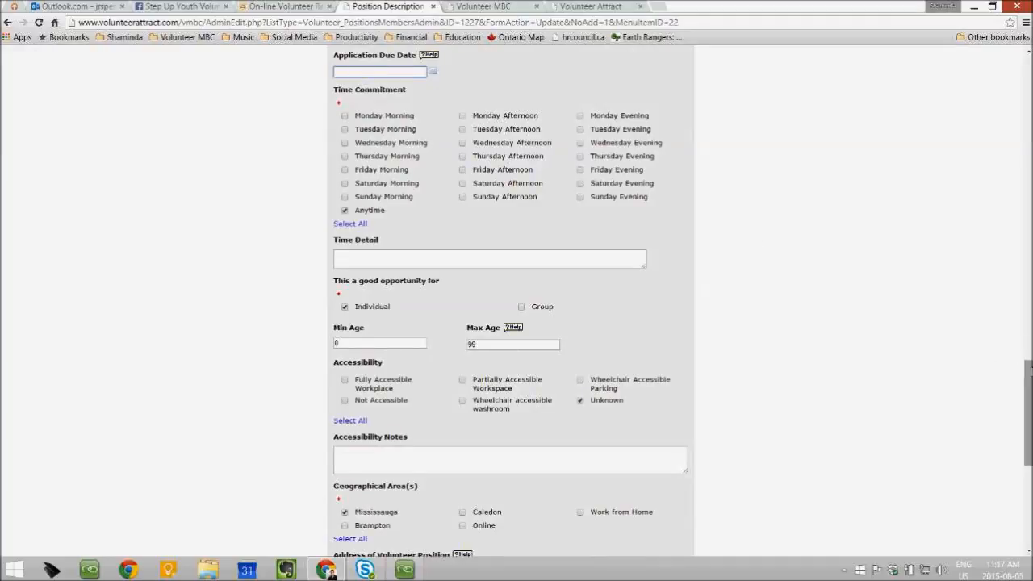
drag(1027, 375, 1028, 382)
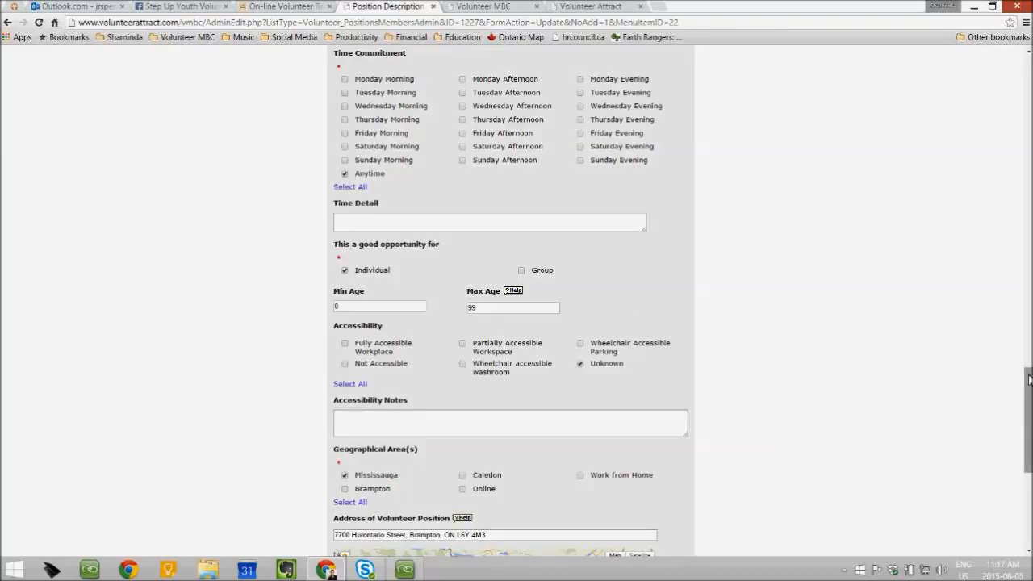
drag(1029, 379, 1030, 402)
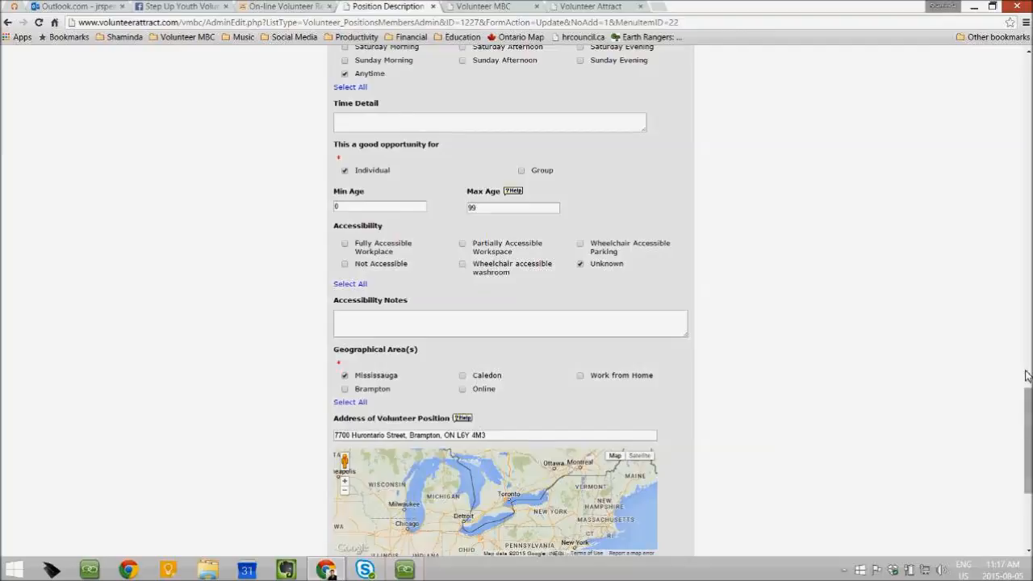
drag(1027, 415, 1028, 470)
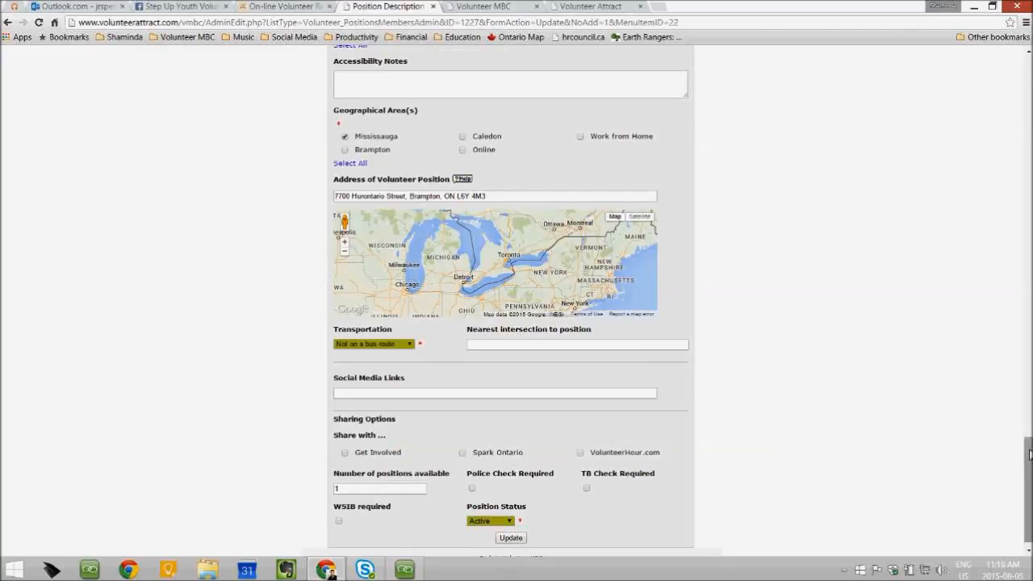
Leave Social Media Links as is and keep Test Position 2's status set to Active
scroll(1029, 454, down, 1)
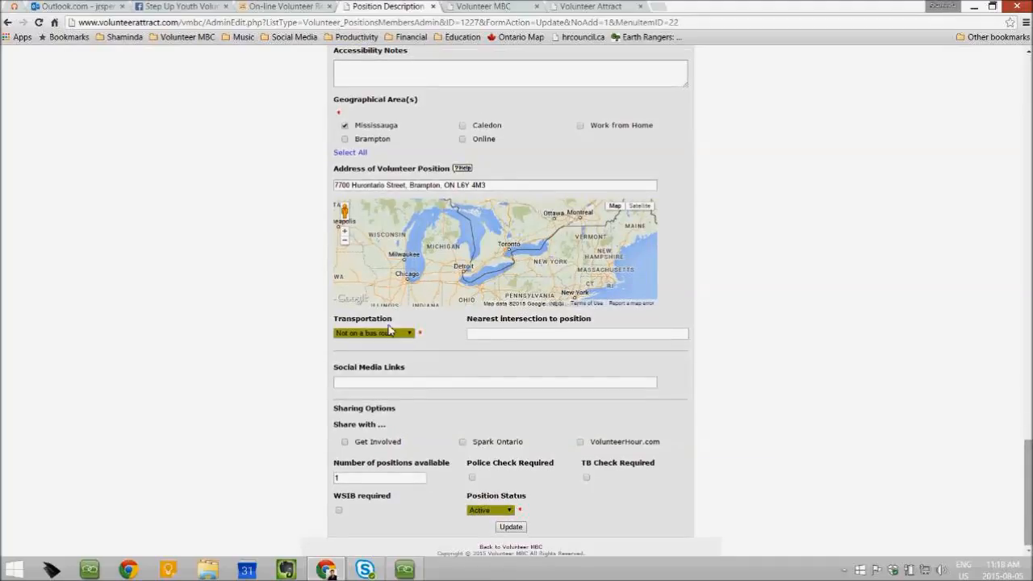
click(405, 384)
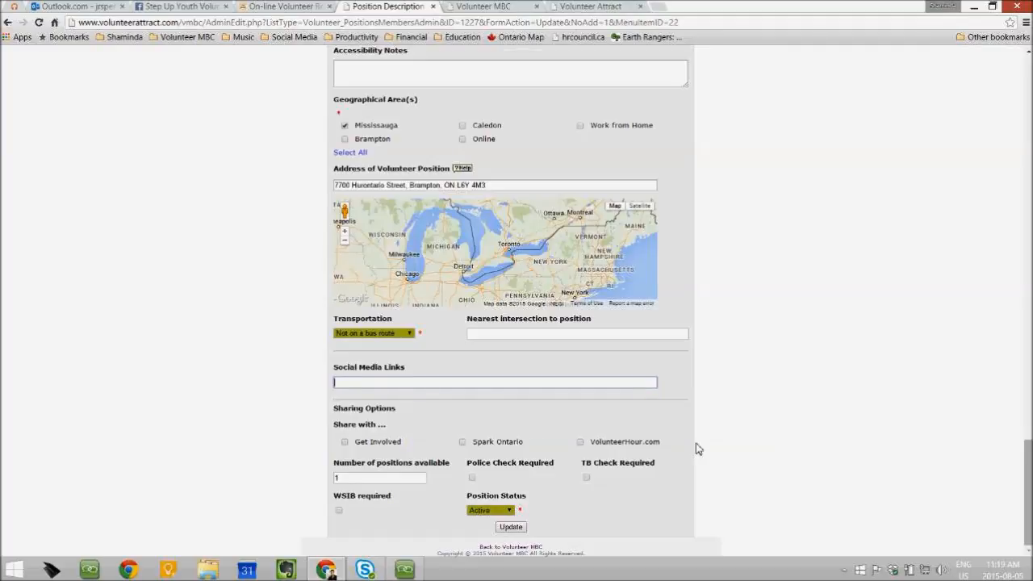
click(343, 442)
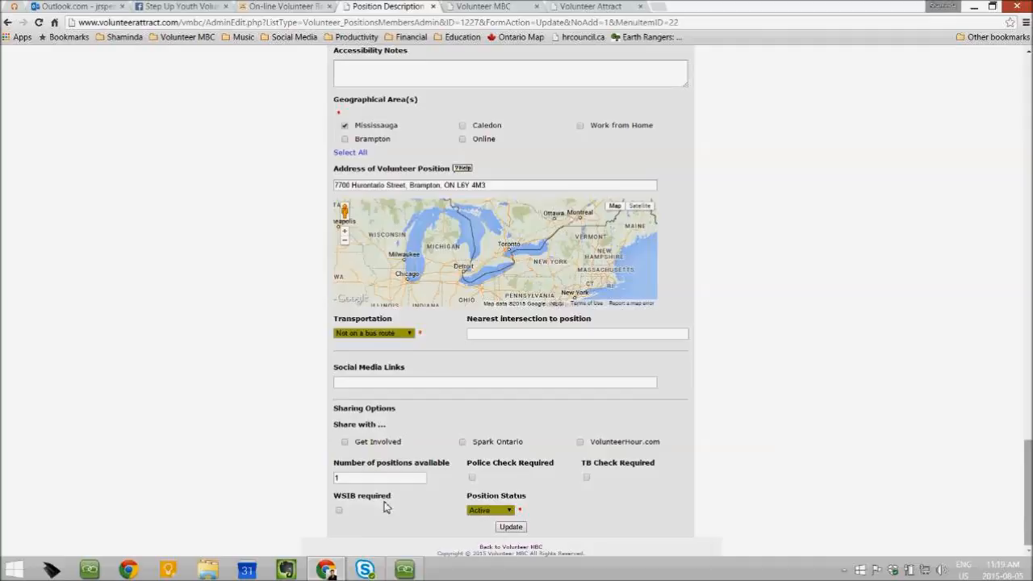
click(507, 511)
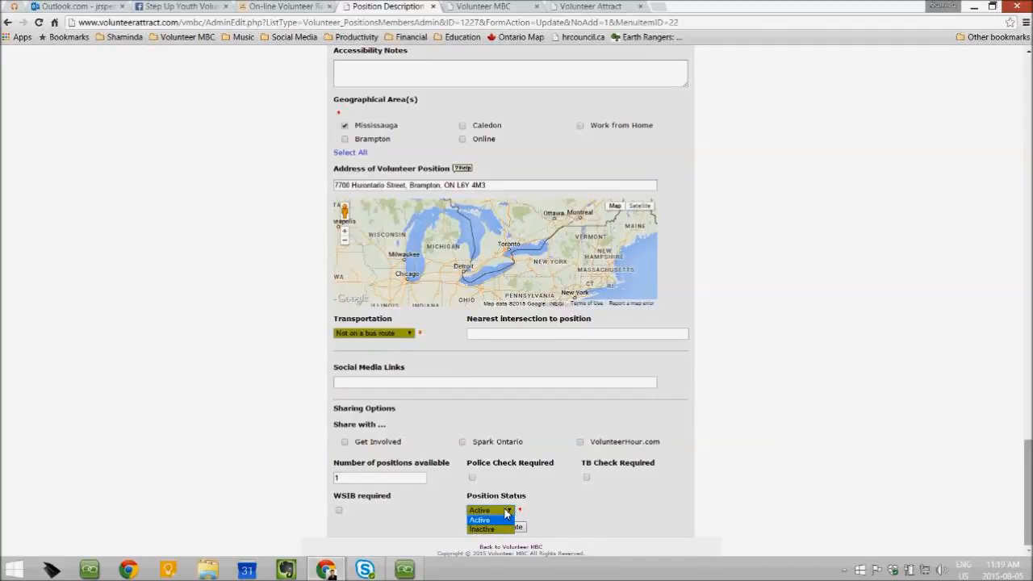
click(506, 511)
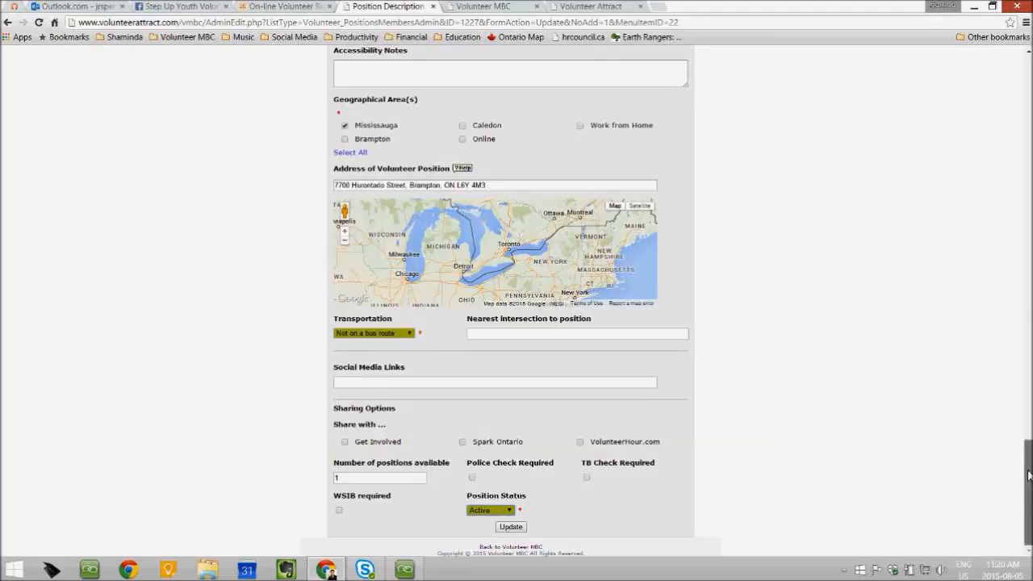
Go back to the Volunteer Positions listing without saving changes
scroll(1028, 457, up, 1)
scroll(1028, 457, up, 20)
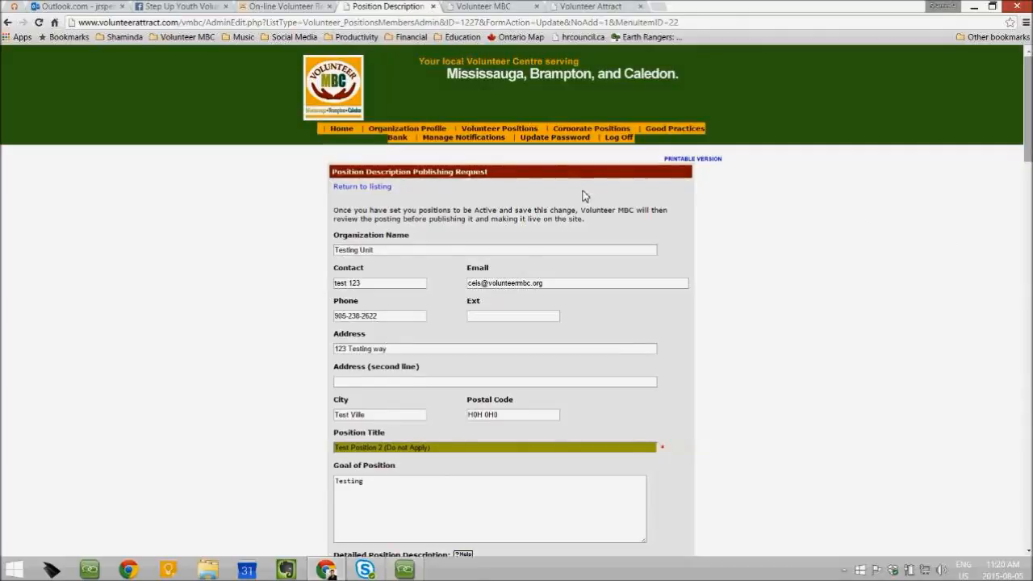
click(6, 23)
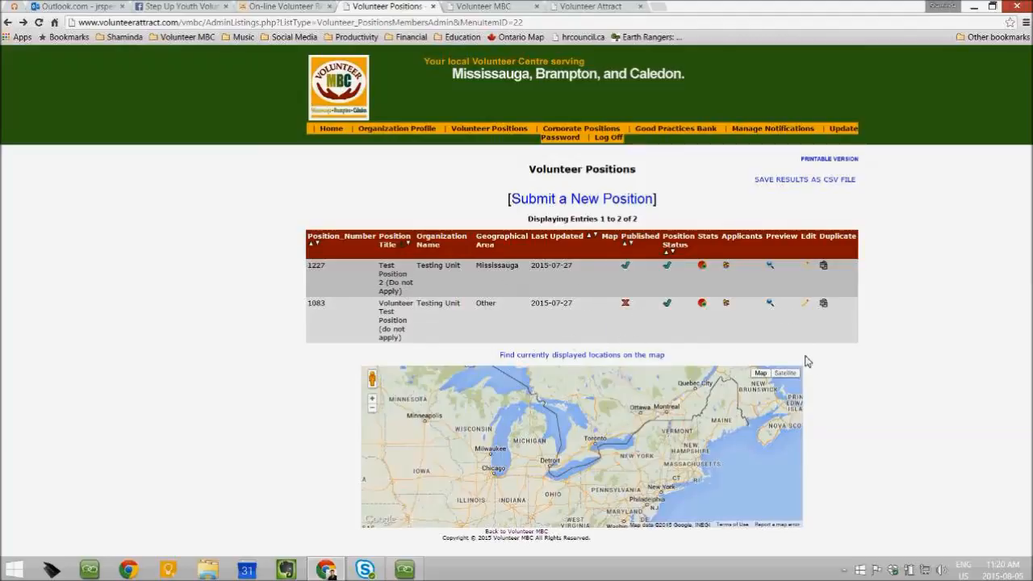
Duplicate position 1227, Test Position 2, and review the copied form
click(824, 267)
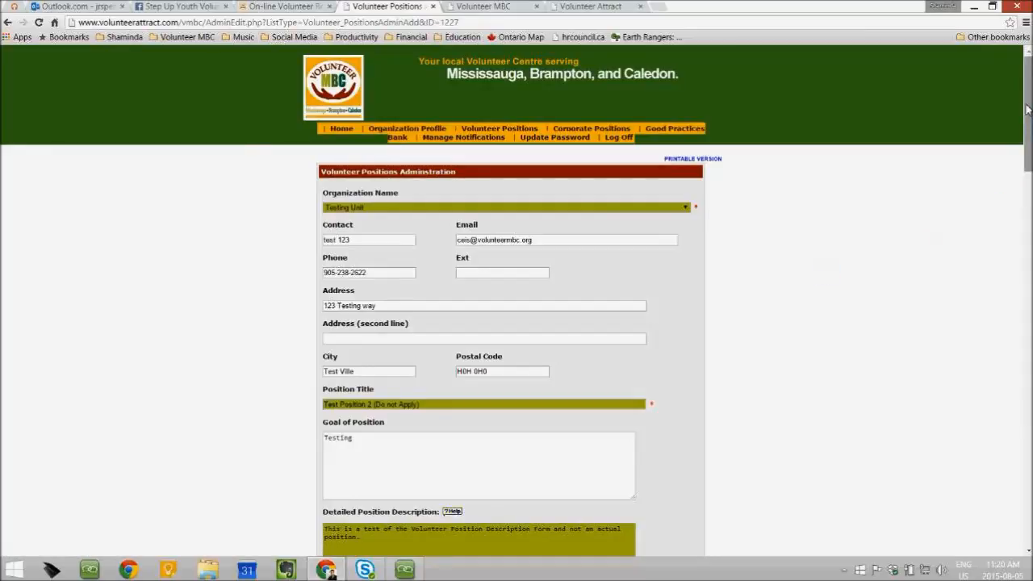
mouse_move(1026, 110)
mouse_down()
mouse_move(1030, 132)
mouse_move(1030, 105)
mouse_up()
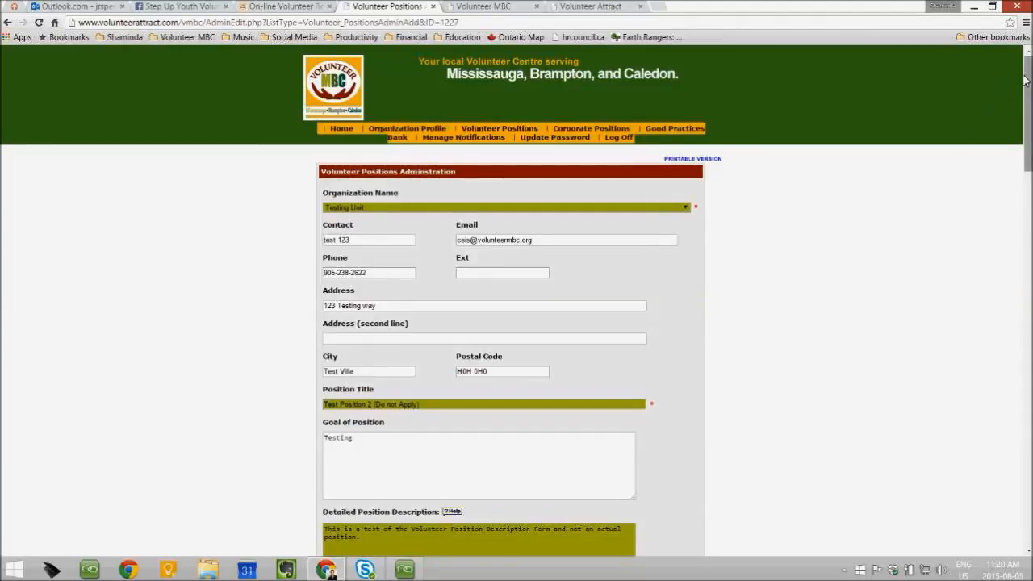
drag(1029, 81, 1029, 460)
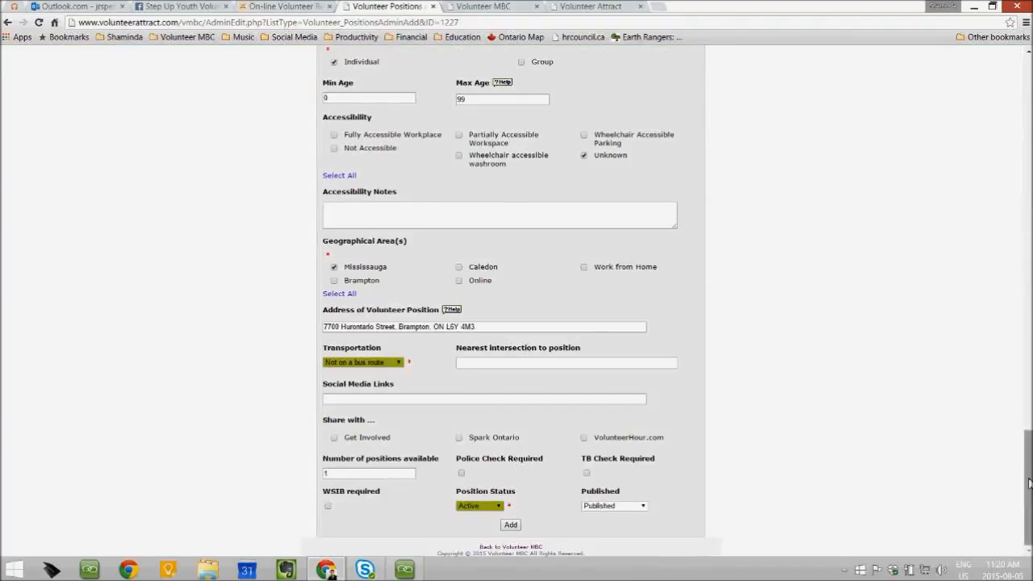
drag(1027, 492, 1028, 92)
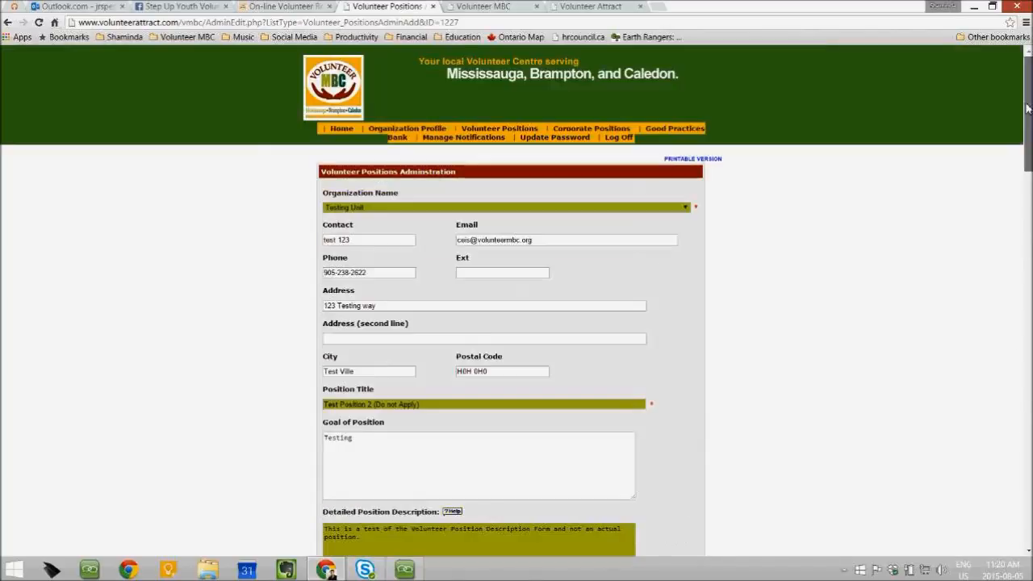
Retitle the copy 'Test Position 3 (Do not Apply)' and add it as a new entry
double_click(371, 405)
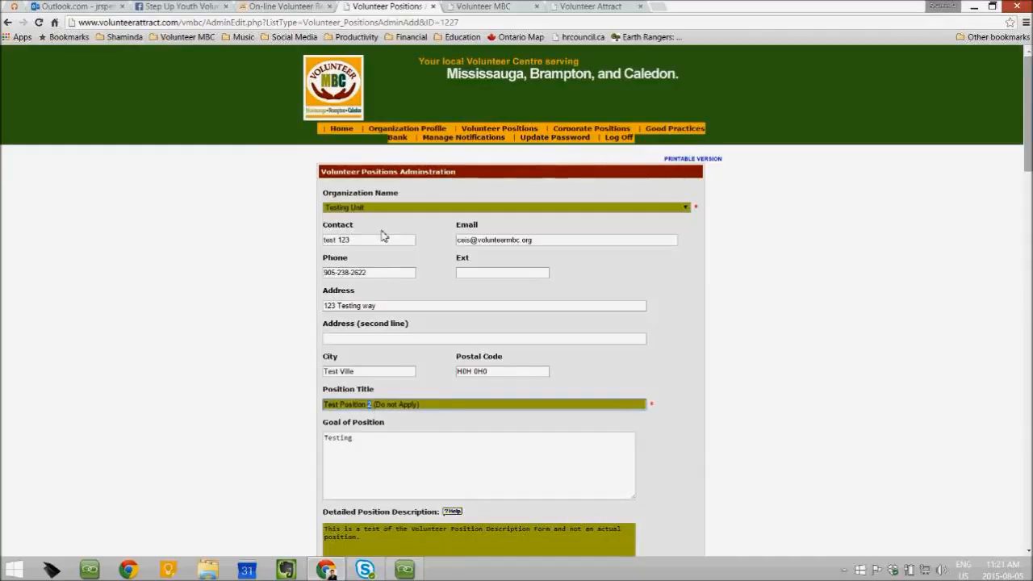
text(3)
drag(1025, 102, 1025, 476)
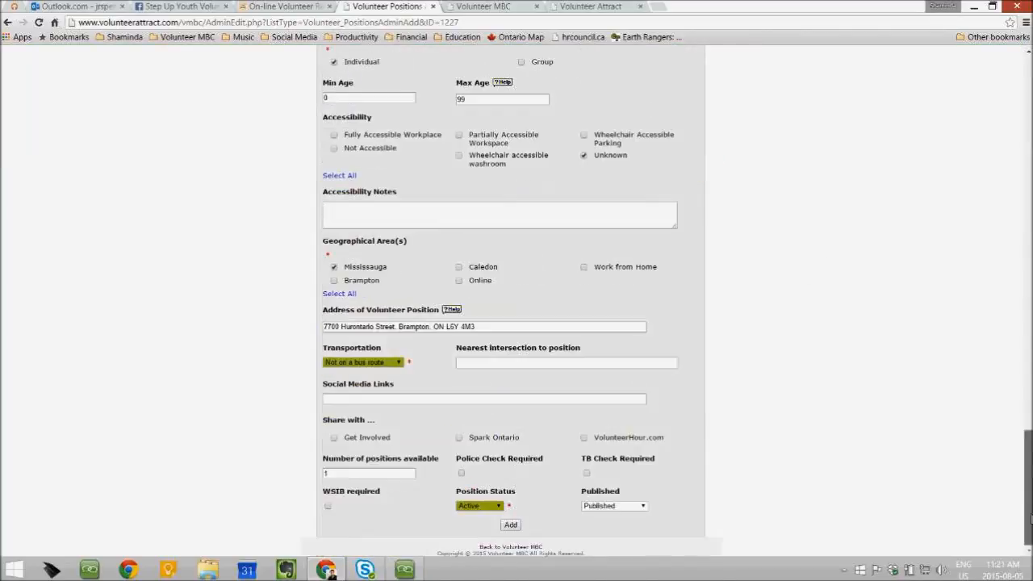
click(510, 525)
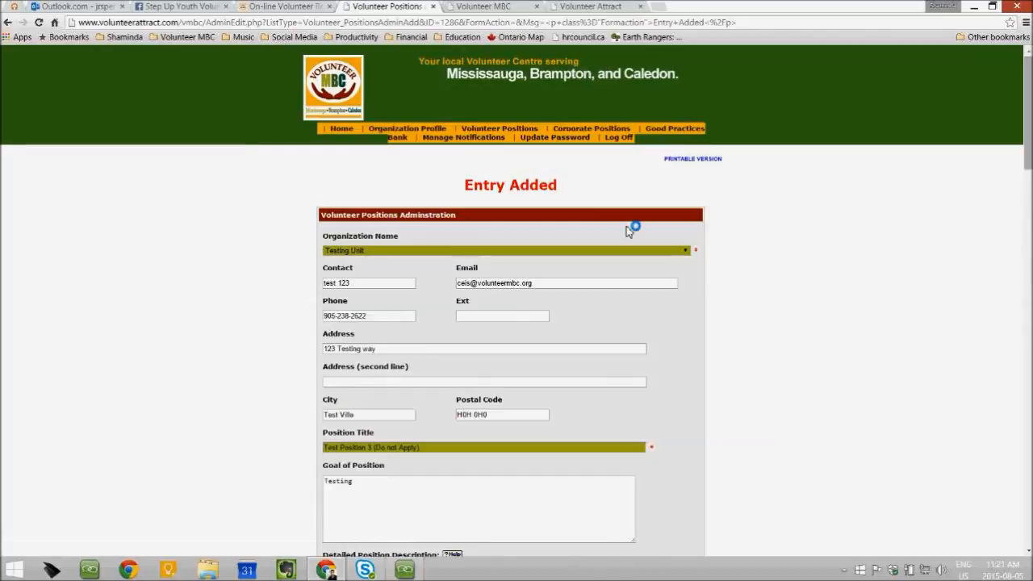
Return to the positions listing and highlight new entry 1286, Test Position 3, briefly showing AnyMeeting
click(8, 23)
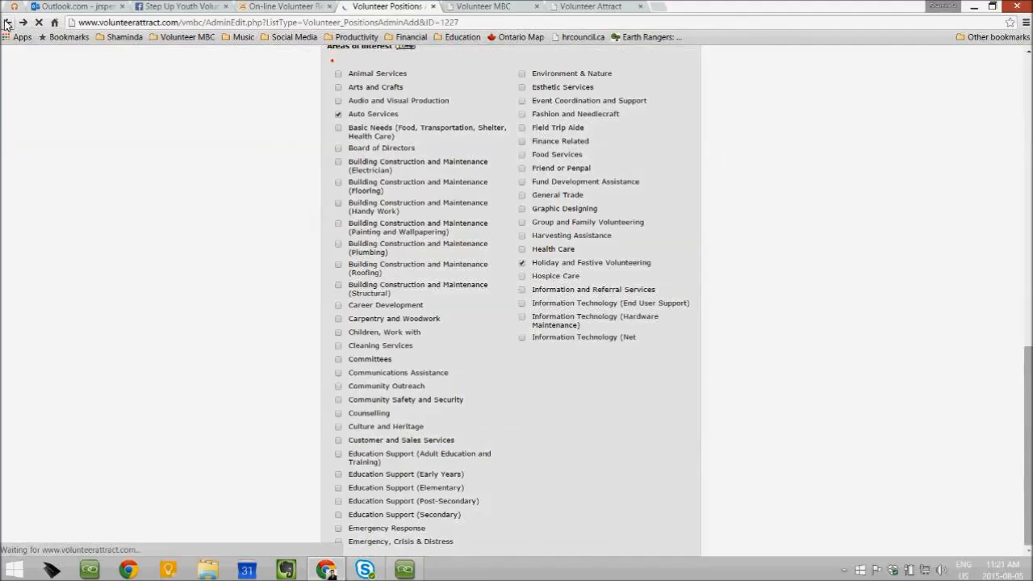
click(7, 23)
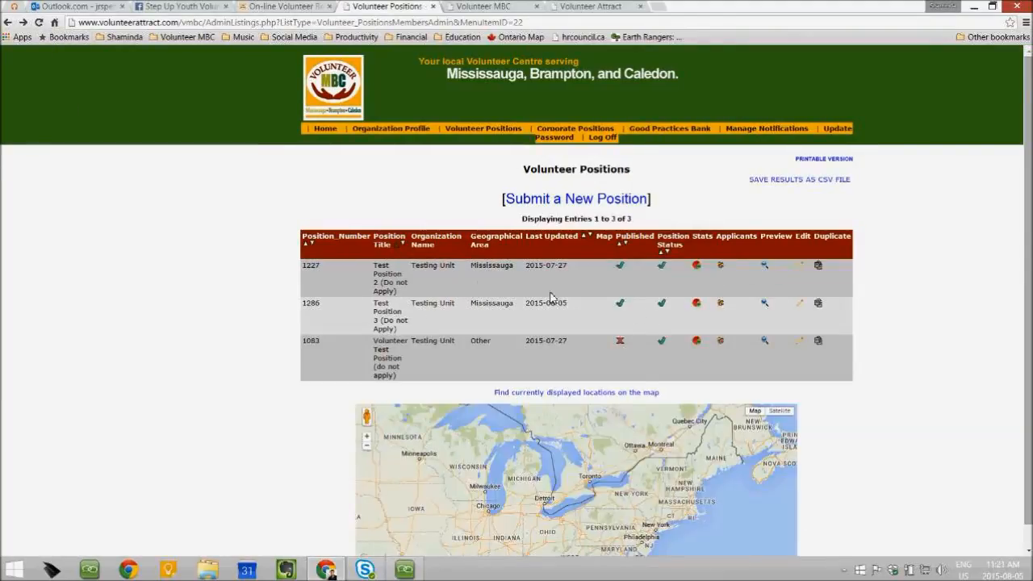
drag(376, 270, 406, 334)
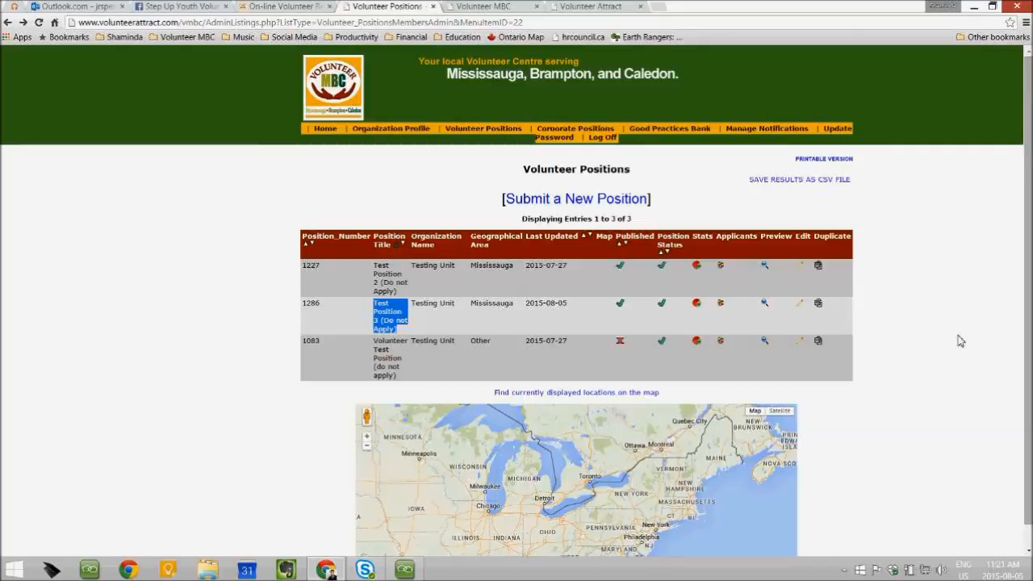
click(935, 353)
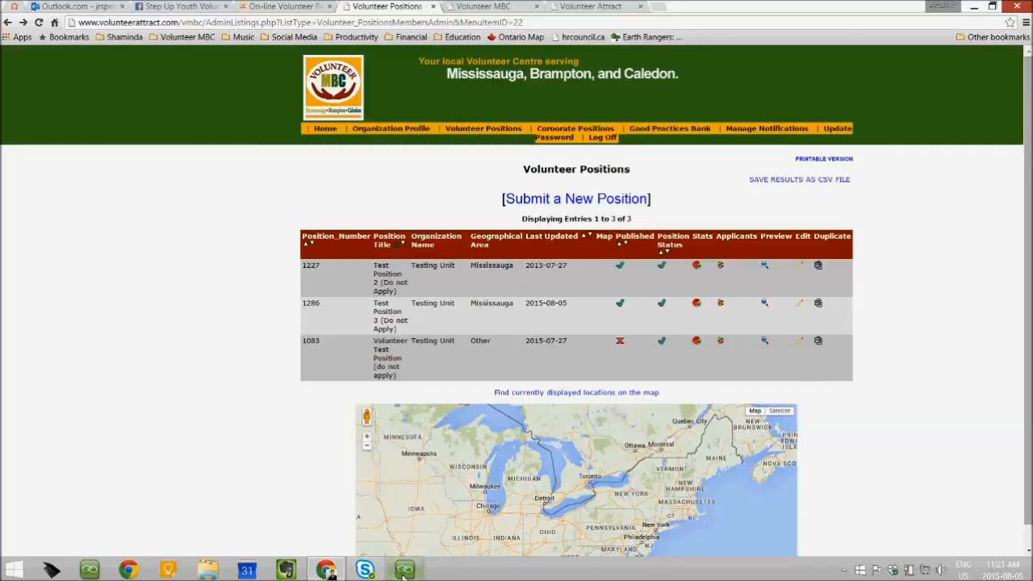
click(342, 460)
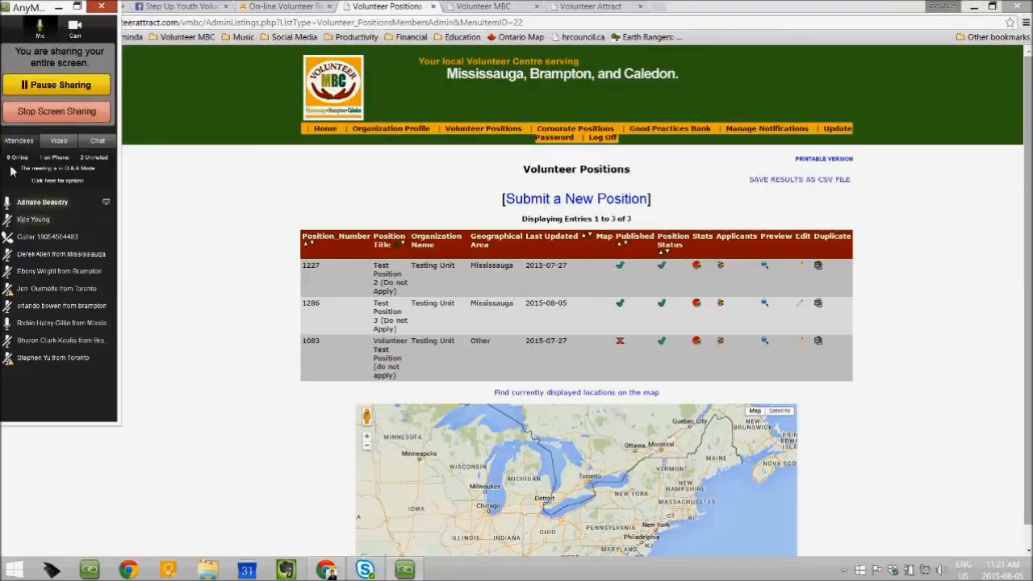
click(64, 121)
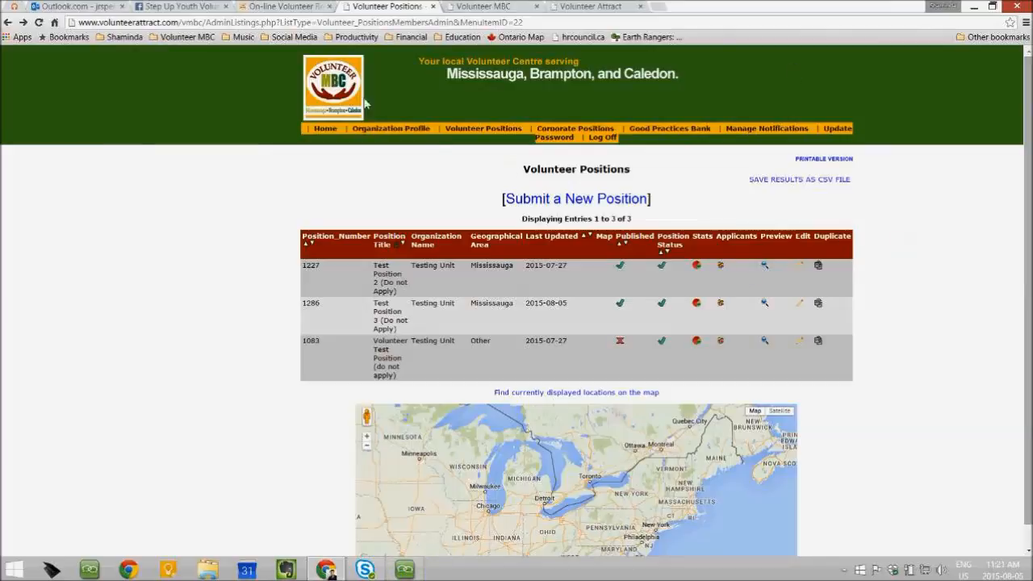
click(570, 203)
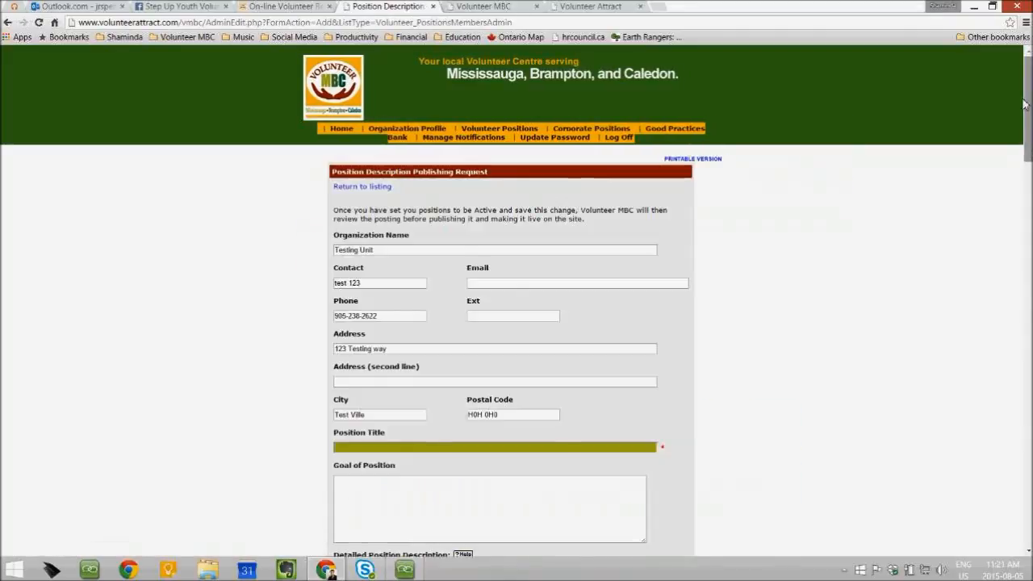
drag(1029, 78, 1030, 95)
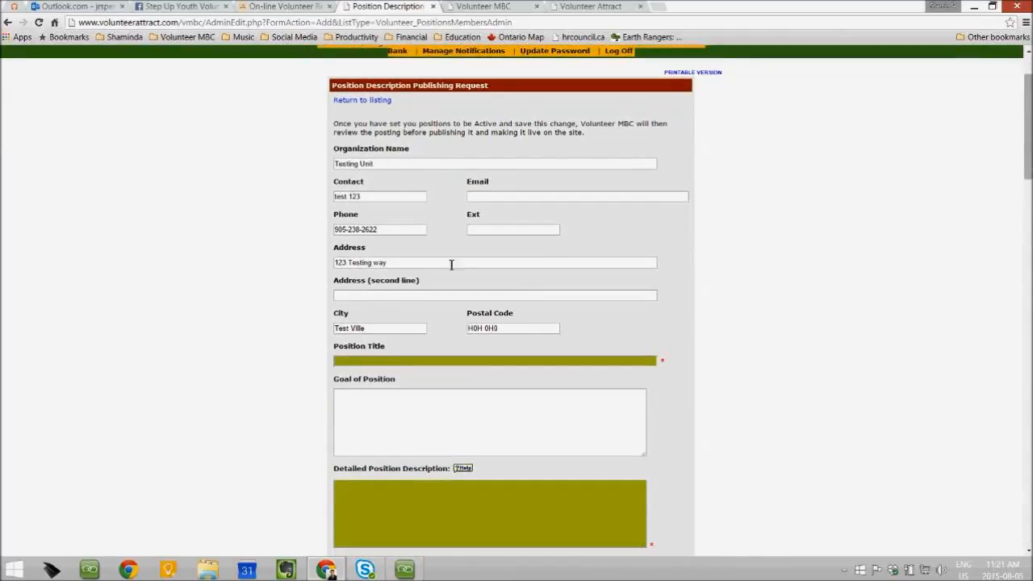
drag(1026, 85, 1029, 477)
click(508, 513)
click(508, 518)
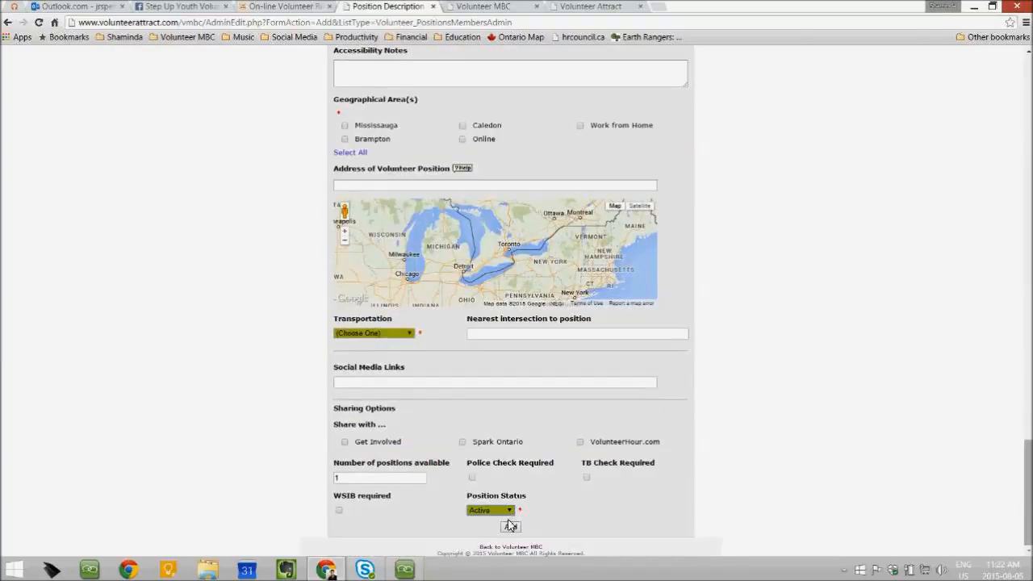
drag(1026, 497, 1008, 143)
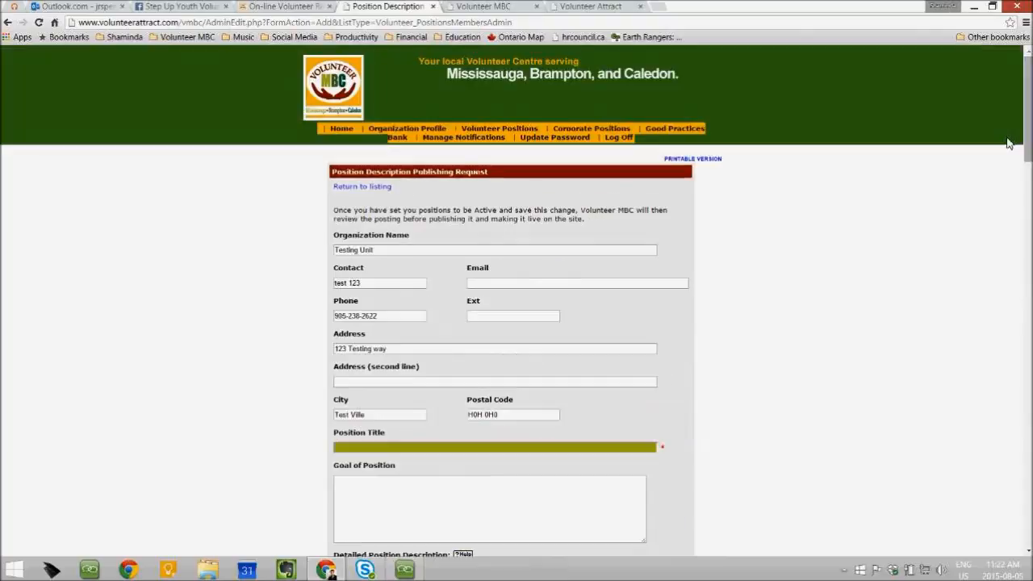
click(6, 22)
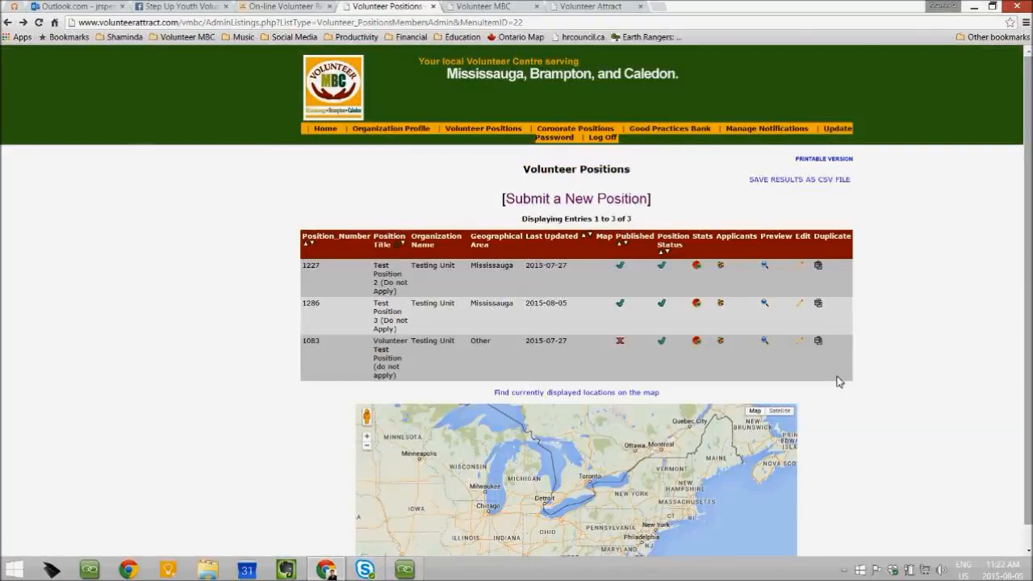
click(405, 570)
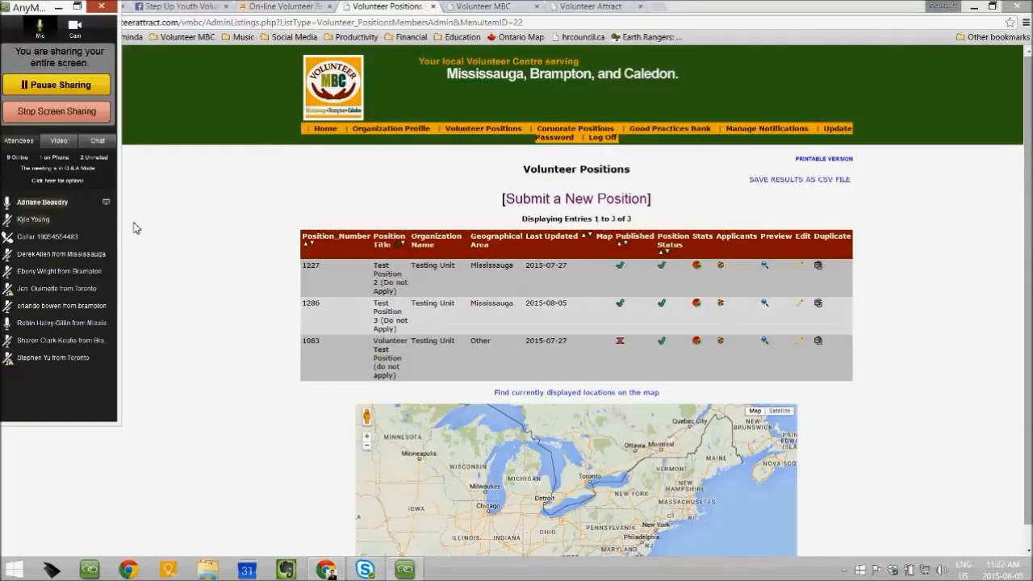
click(99, 142)
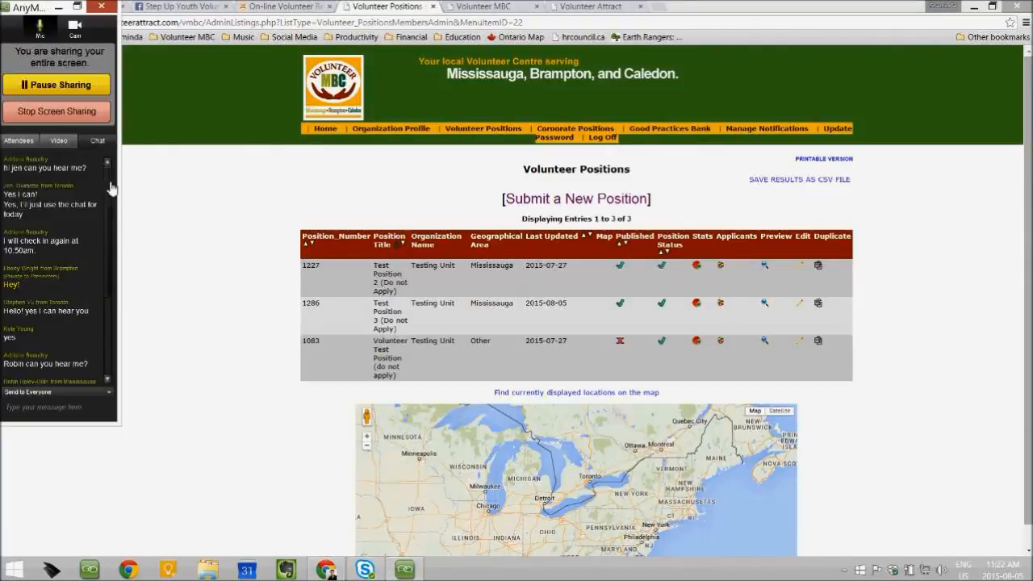
drag(116, 247, 118, 314)
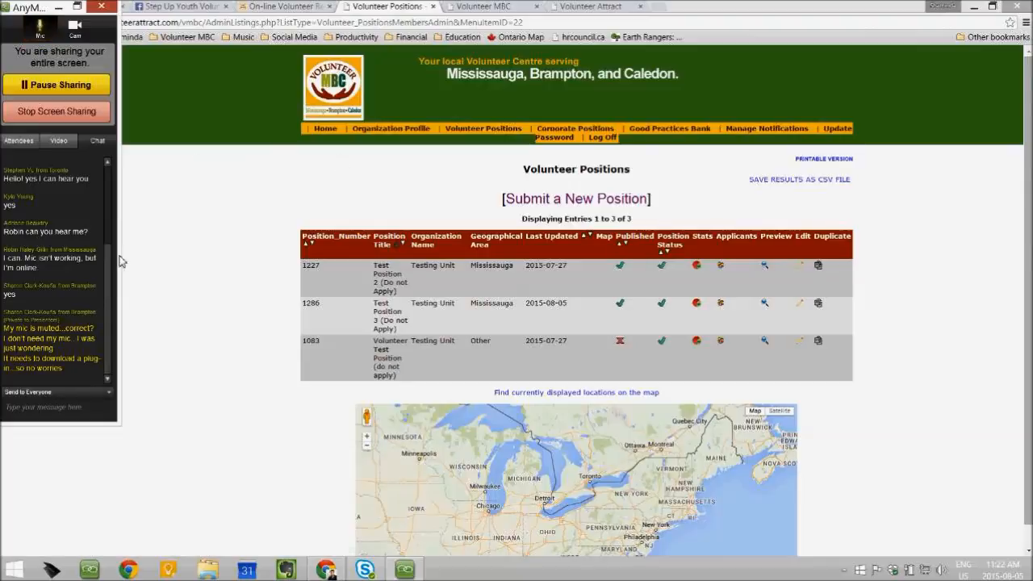
drag(110, 281, 114, 344)
click(69, 411)
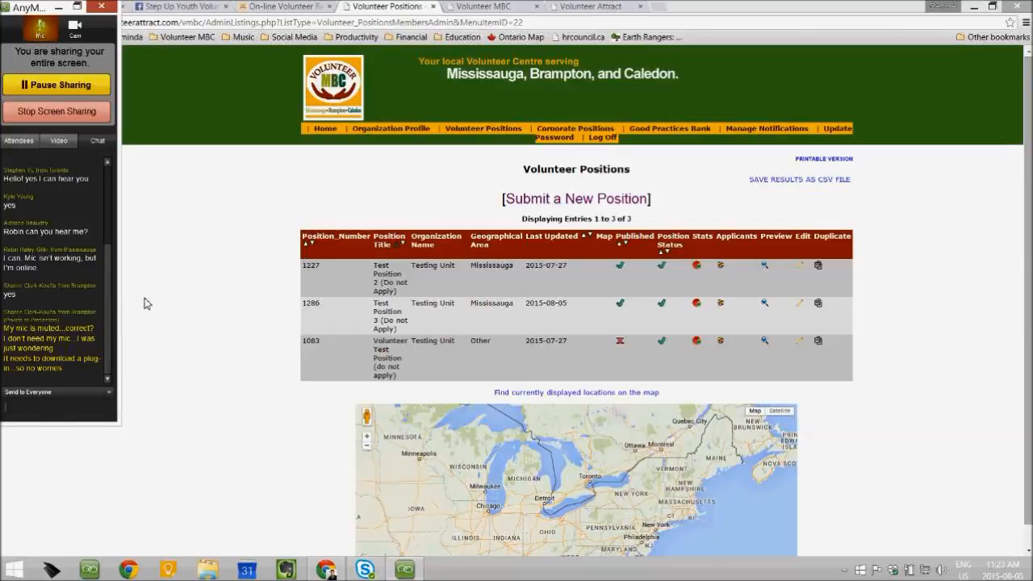
drag(111, 313, 113, 357)
click(570, 131)
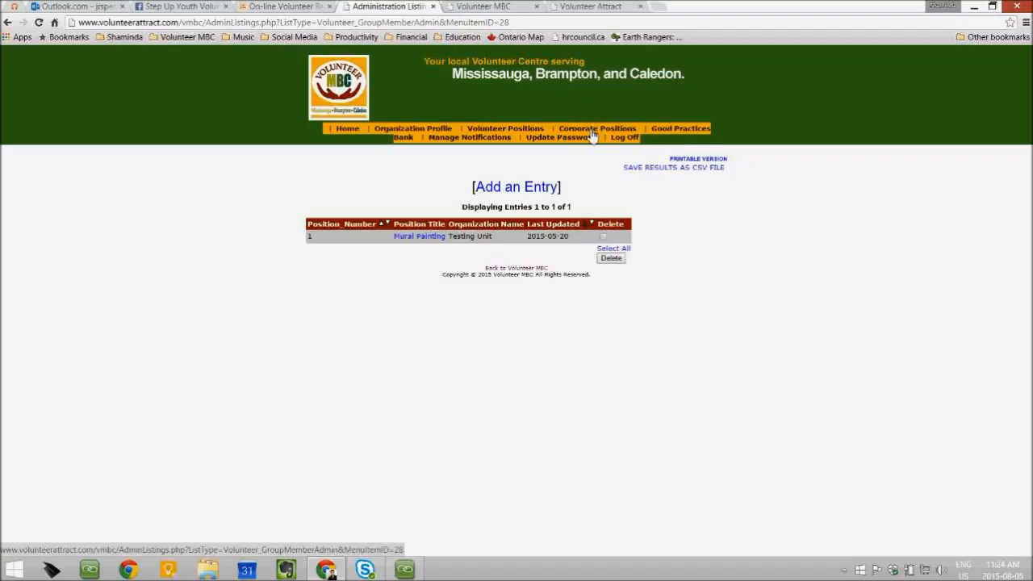
Start a new Request for Group Volunteer Form entry for Testing Unit
click(510, 191)
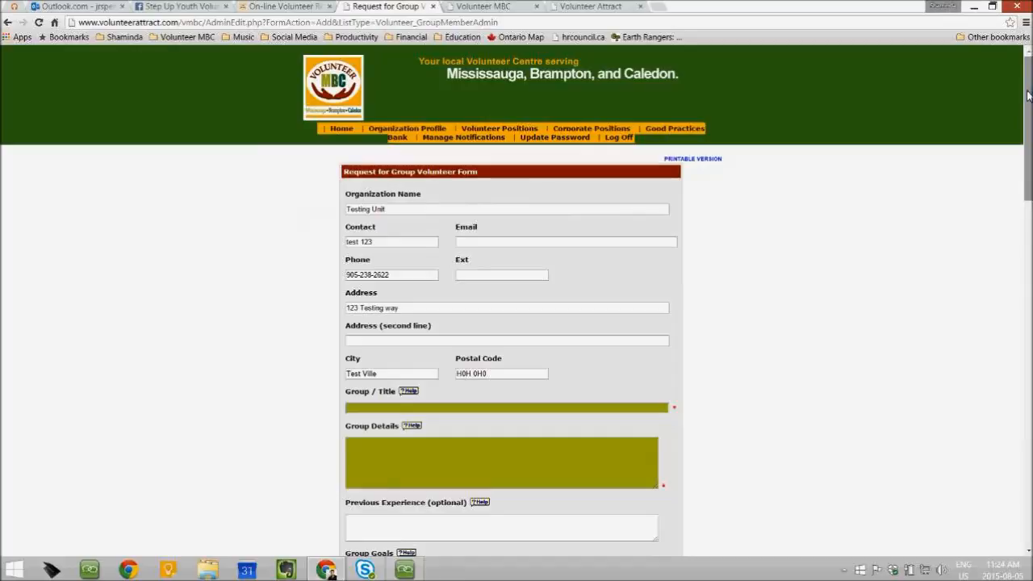
drag(1027, 95, 1027, 131)
click(461, 251)
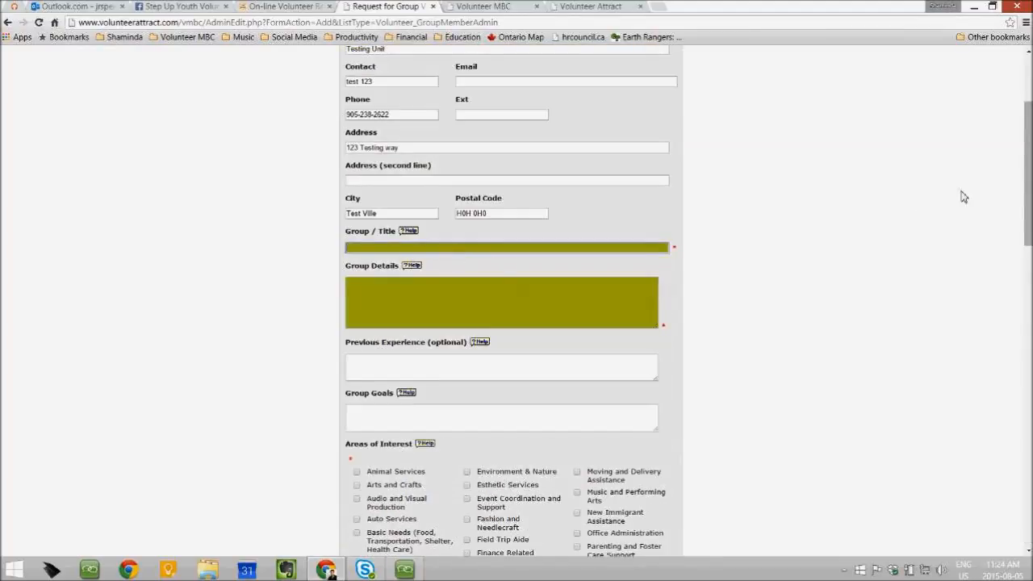
drag(1028, 166, 1028, 118)
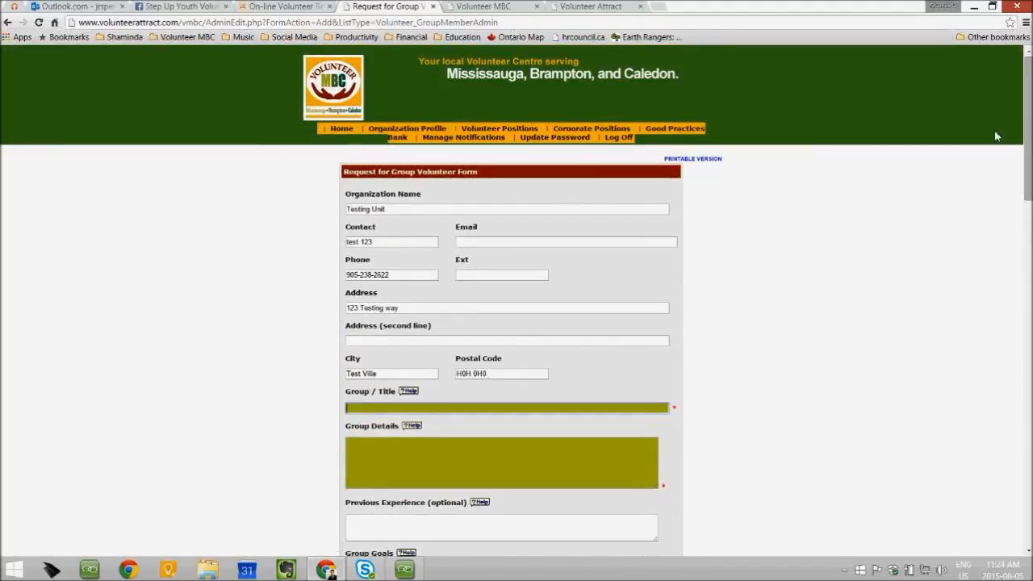
drag(1028, 80, 981, 494)
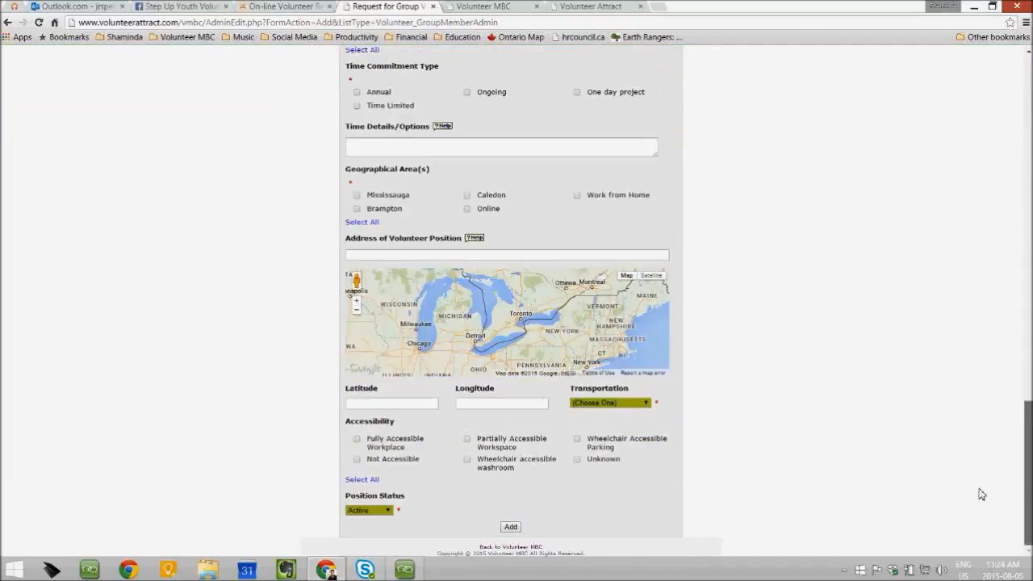
drag(1026, 482, 817, 283)
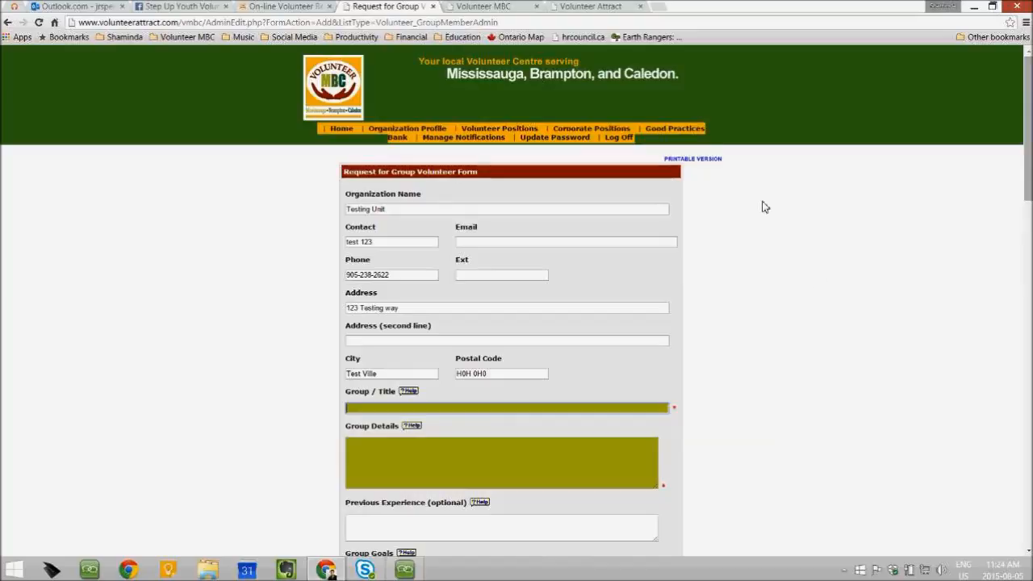
click(572, 131)
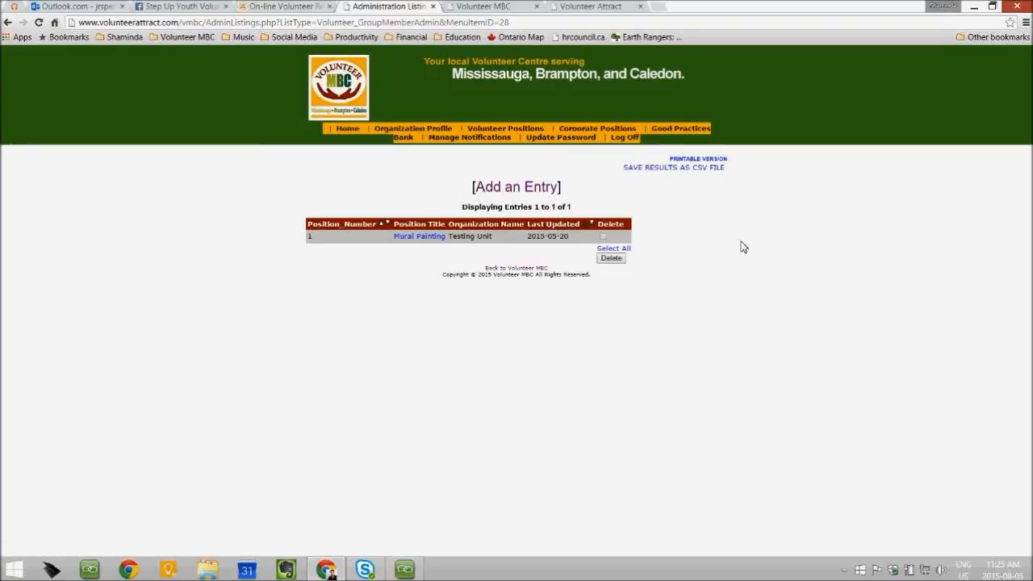
Reveal the Submit a GPB resource option under Good Practices Bank
mouse_move(682, 151)
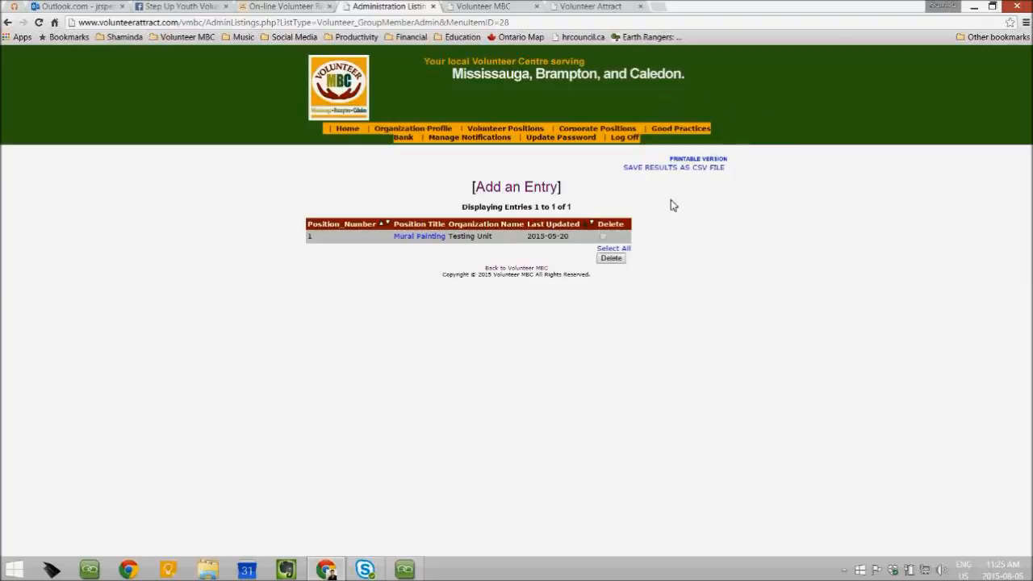
mouse_move(670, 131)
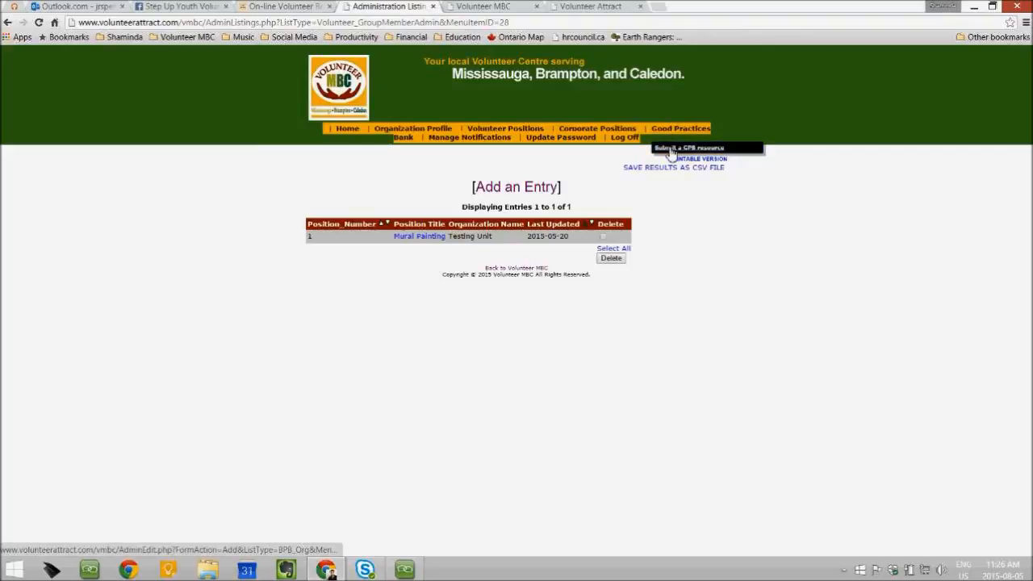
Open the blank Submit a GPB resource form and look over its fields from Resource URL down
click(672, 151)
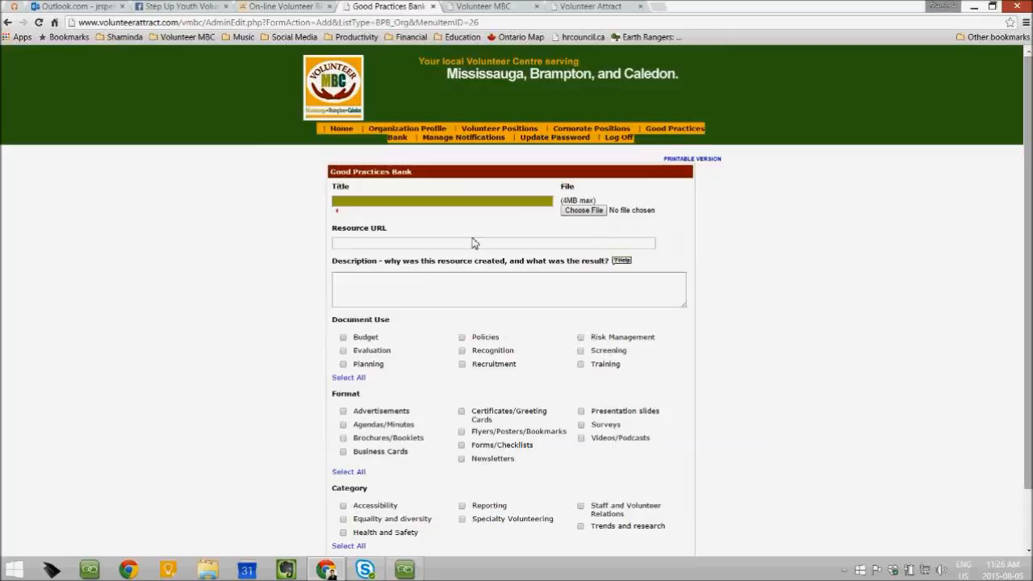
click(376, 247)
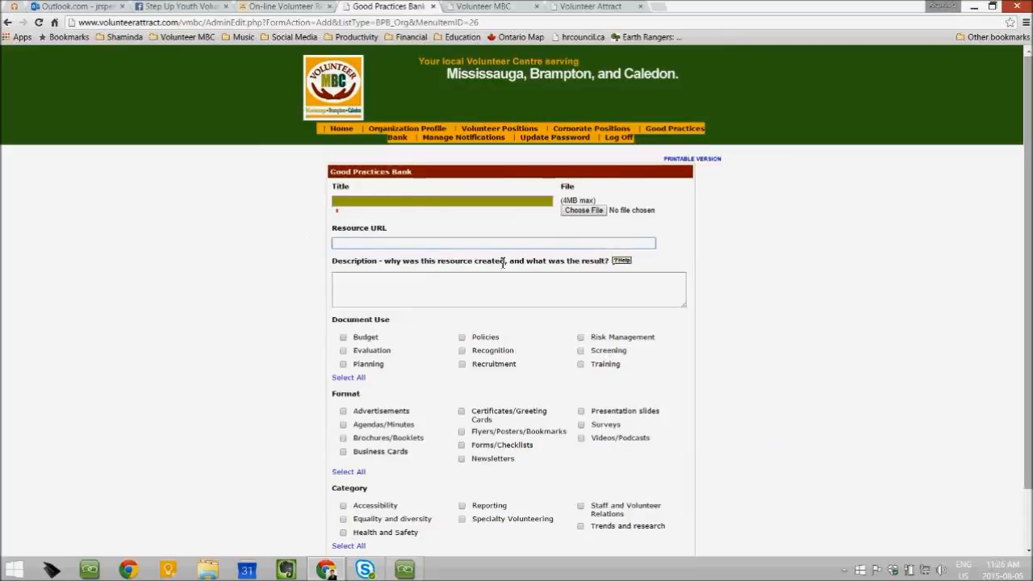
scroll(801, 260, down, 1)
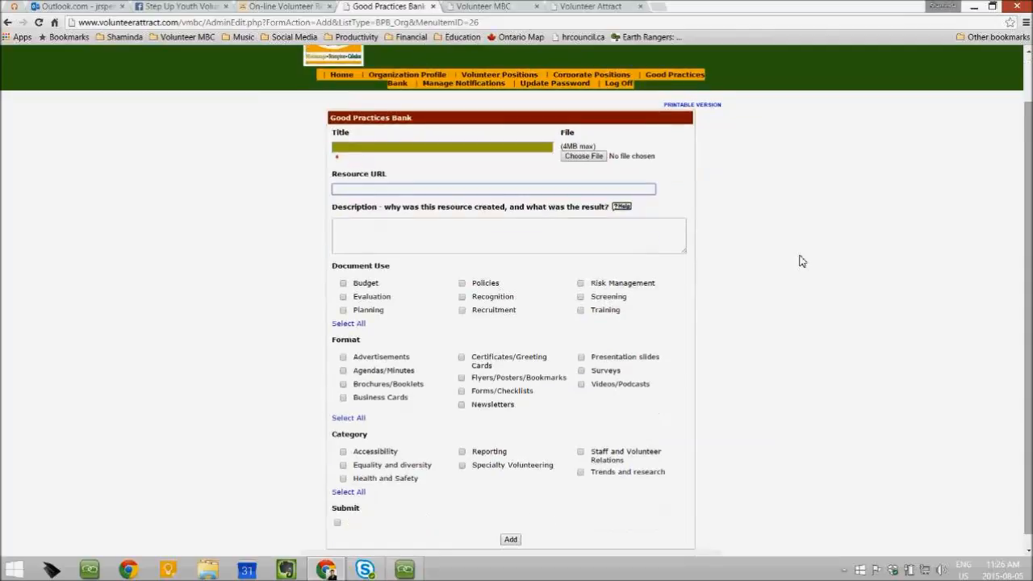
scroll(801, 261, down, 1)
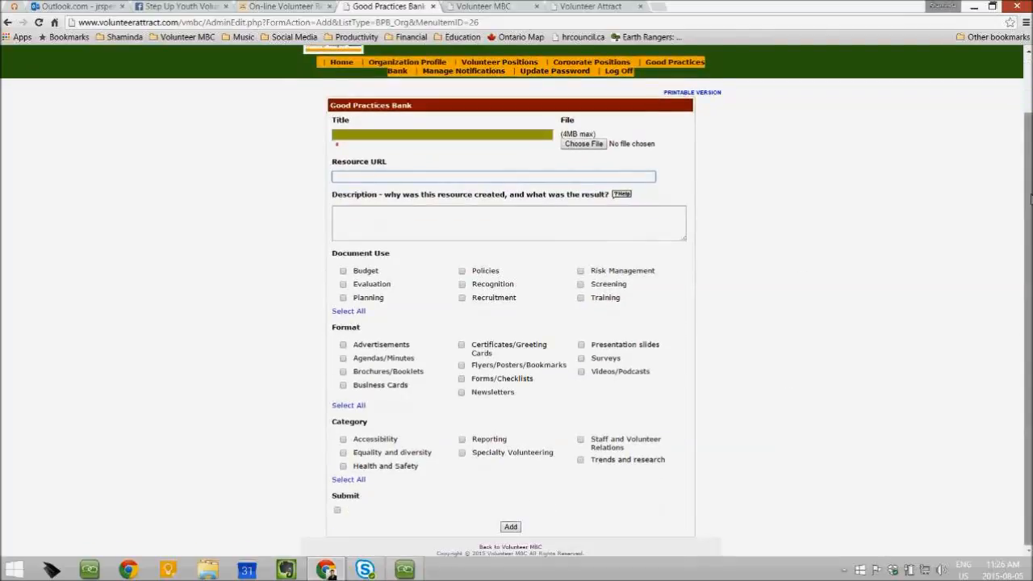
scroll(867, 409, up, 1)
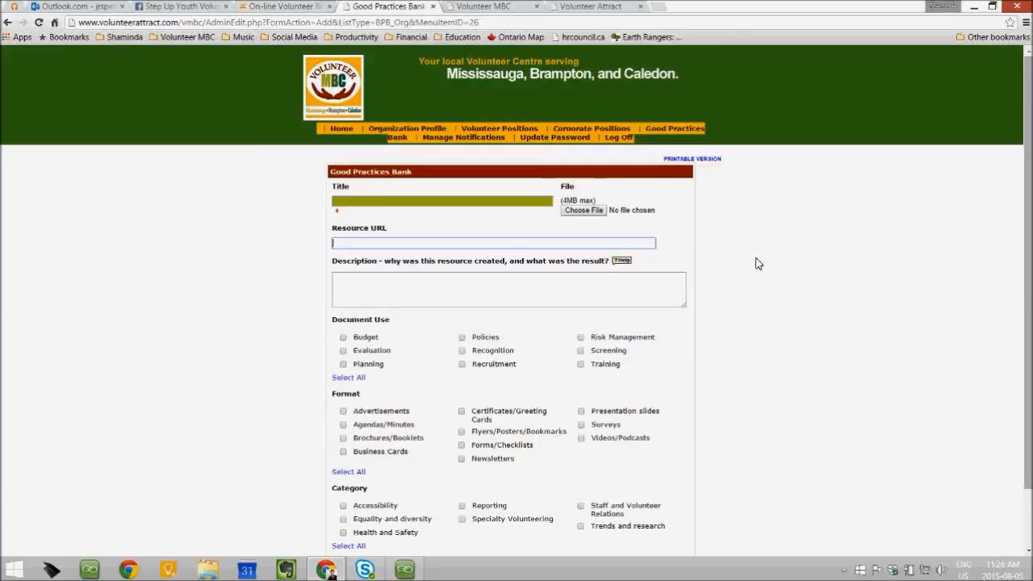
click(655, 134)
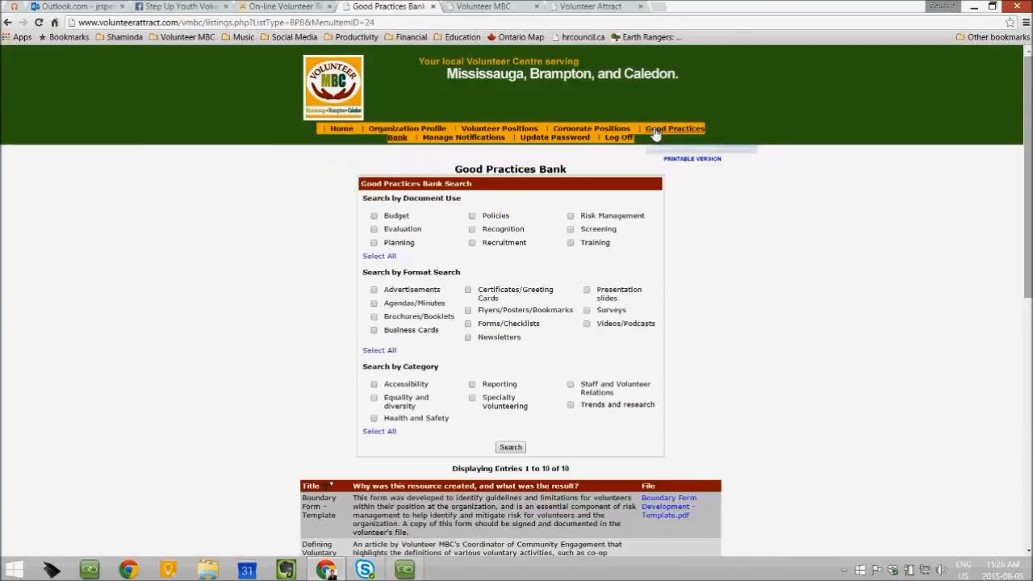
Browse the 10 Good Practices Bank resources, then go to the Manage Notifications page
mouse_move(663, 136)
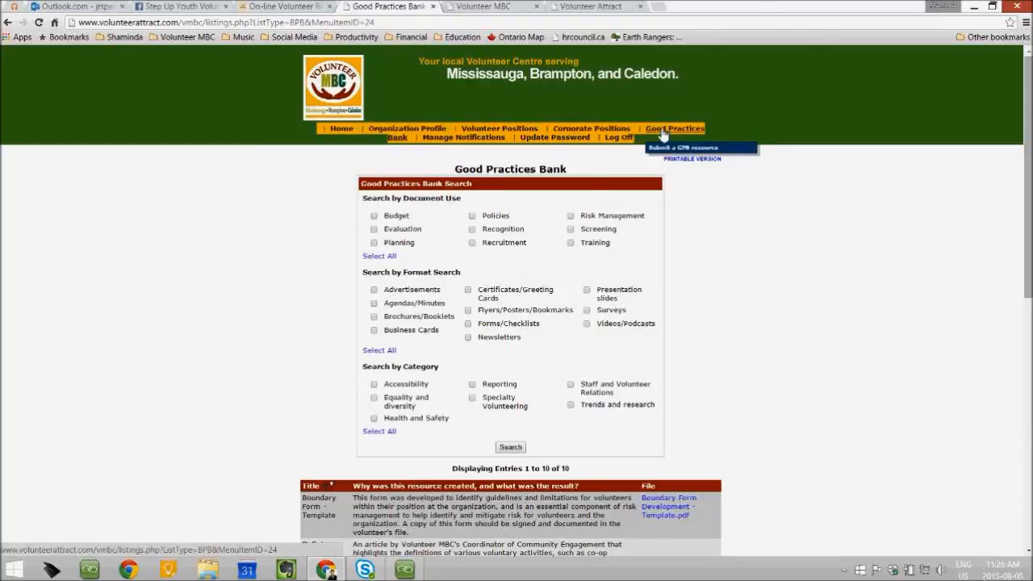
drag(1028, 114, 1019, 216)
scroll(1017, 234, up, 1)
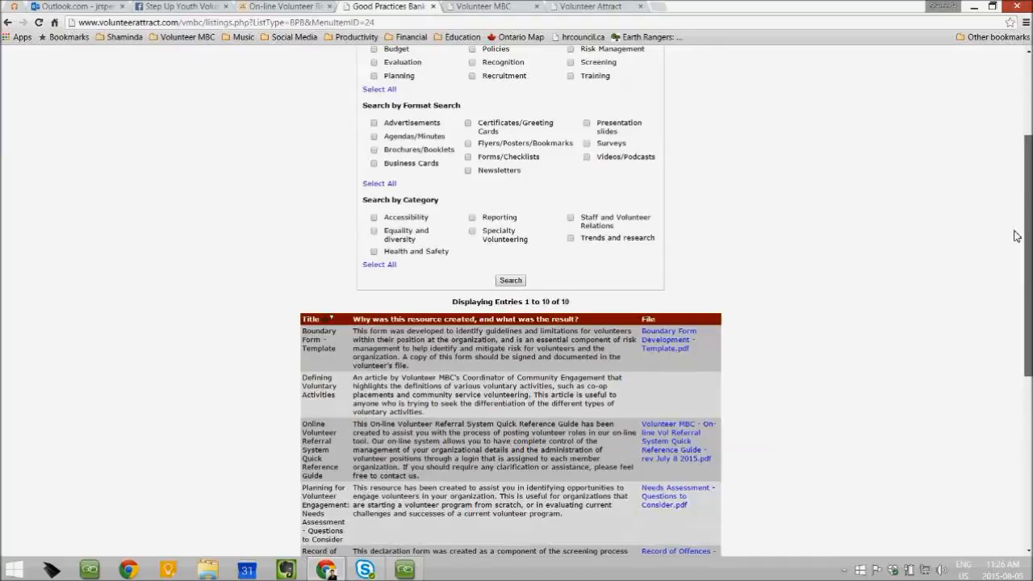
scroll(1028, 199, down, 2)
scroll(1028, 198, down, 3)
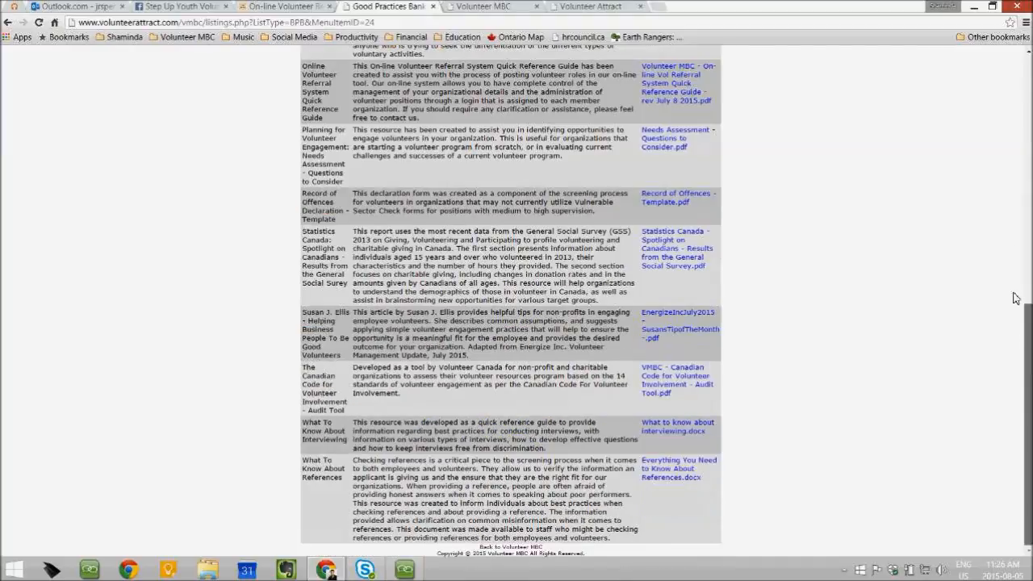
scroll(1012, 280, up, 1)
scroll(1011, 280, up, 6)
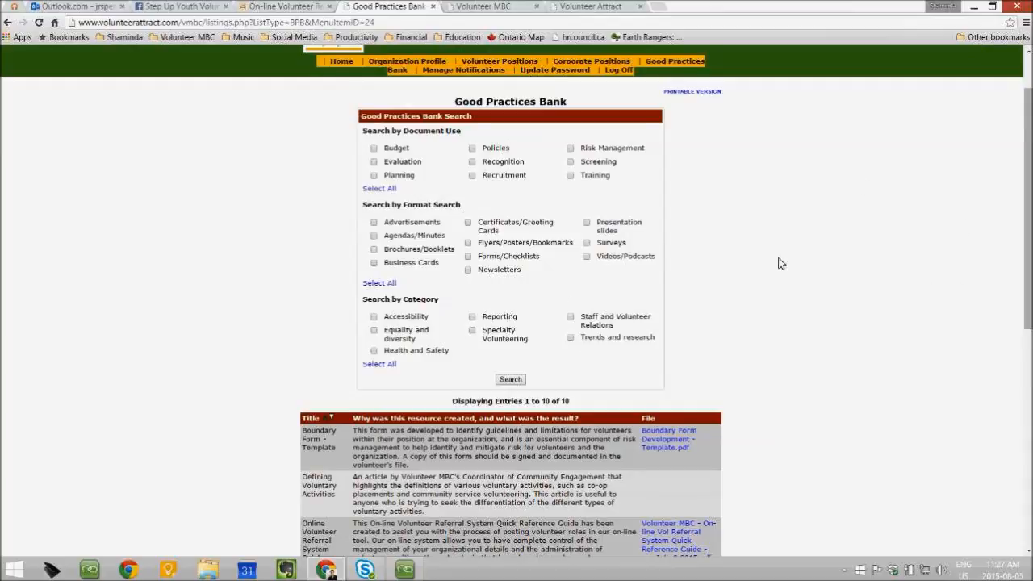
scroll(780, 263, up, 1)
scroll(780, 263, up, 1)
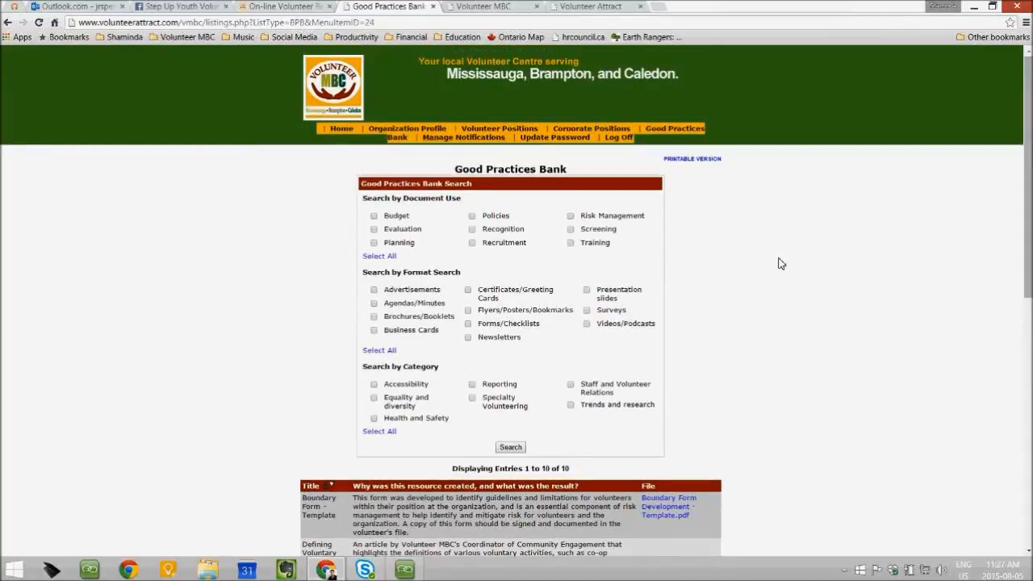
click(462, 139)
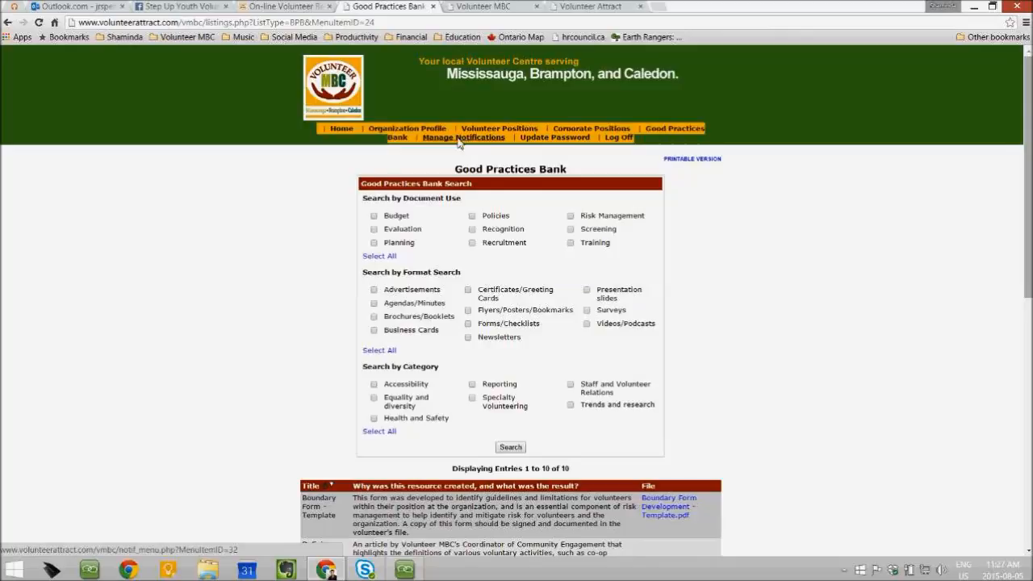
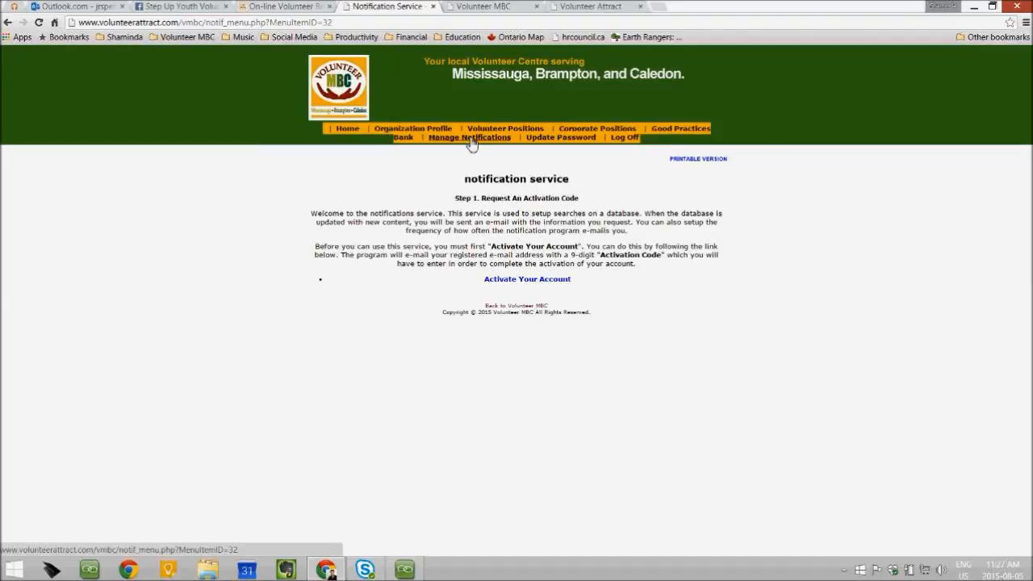
Activate the account to have a 9-digit notification activation code emailed to the registered address
click(523, 279)
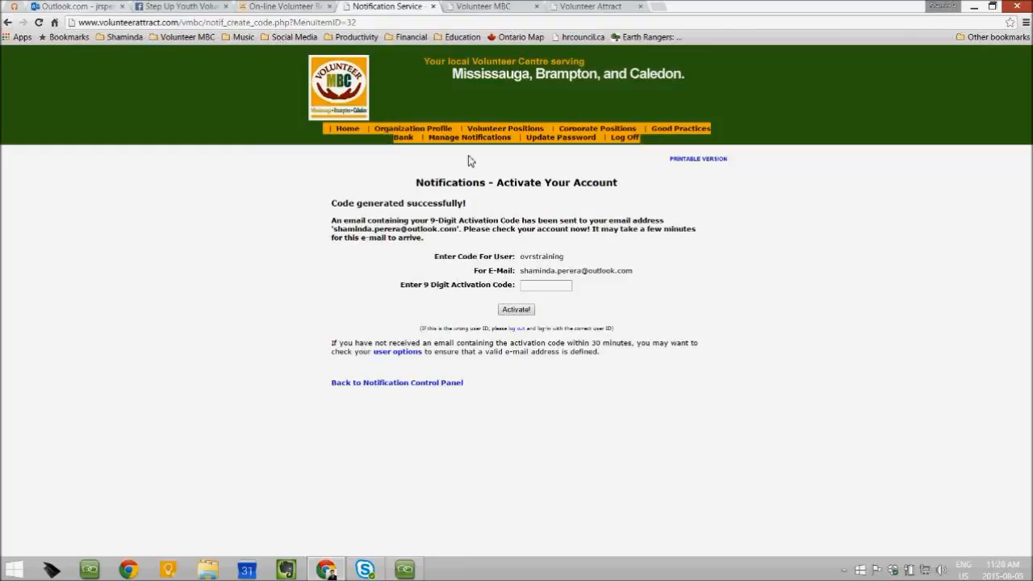
drag(401, 284, 613, 294)
click(619, 311)
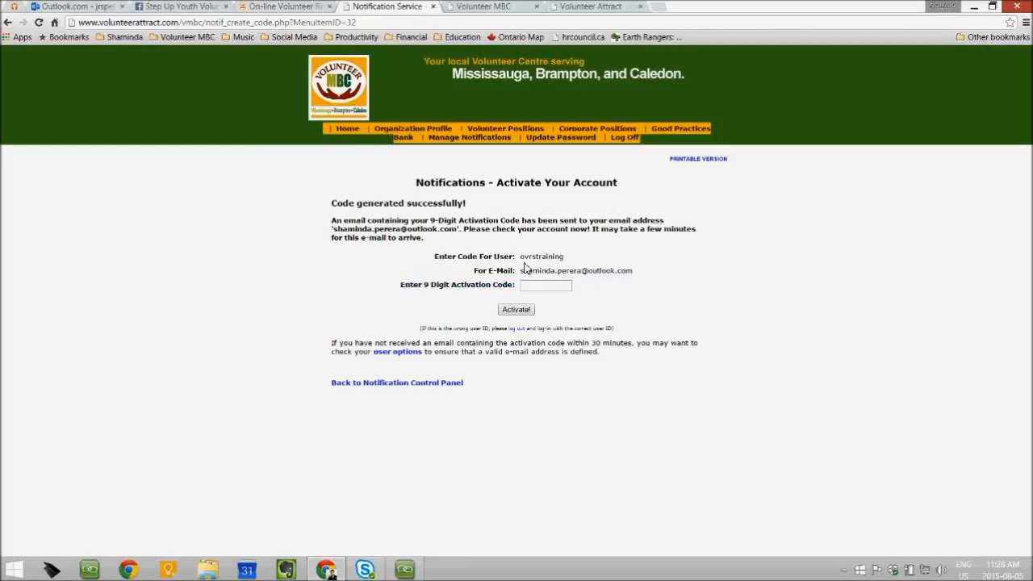
In Outlook.com, open the Notification Service Account Information email and follow its activation link
click(37, 11)
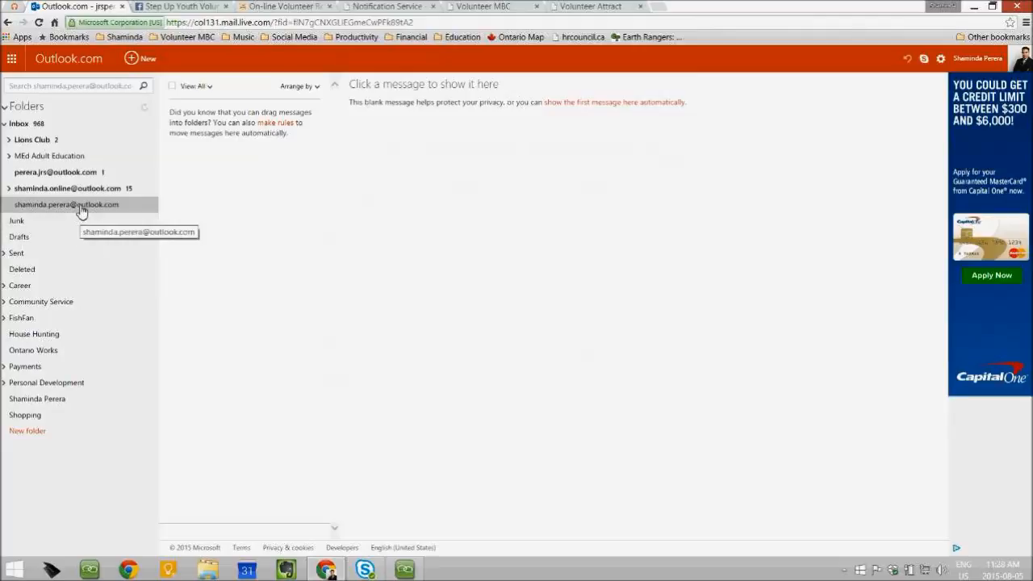
click(81, 208)
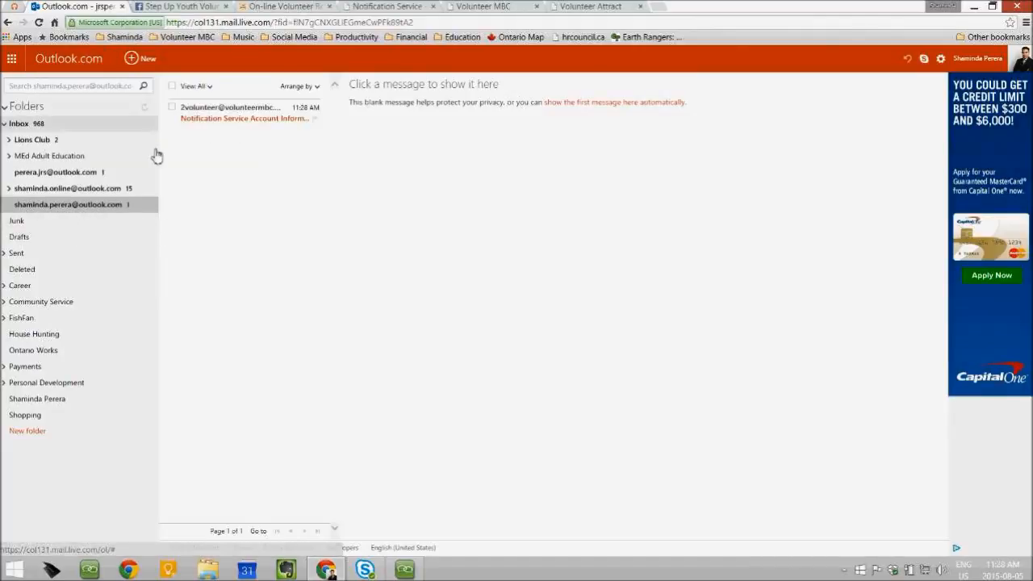
click(216, 117)
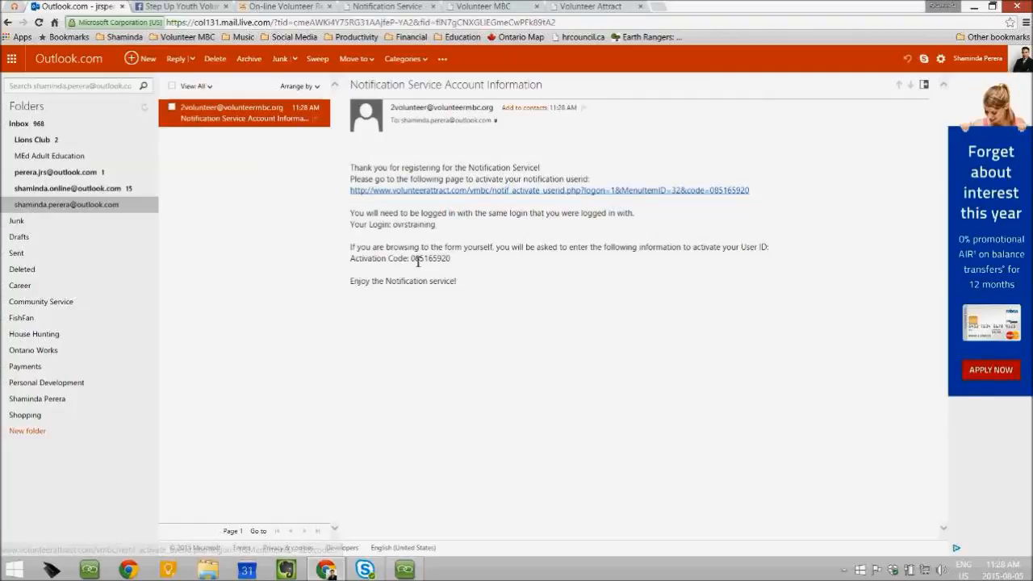
drag(416, 263, 457, 266)
click(571, 212)
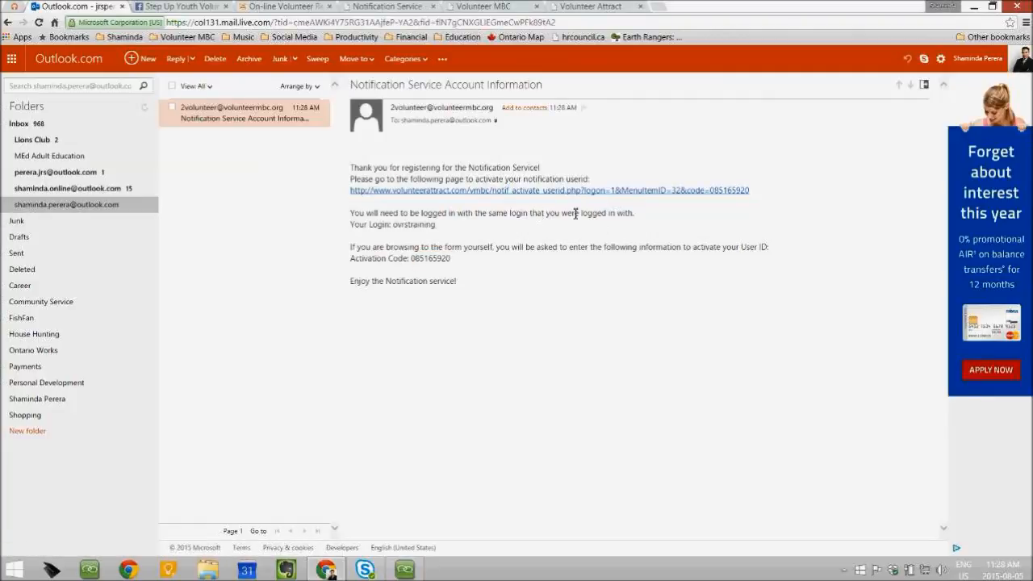
click(568, 192)
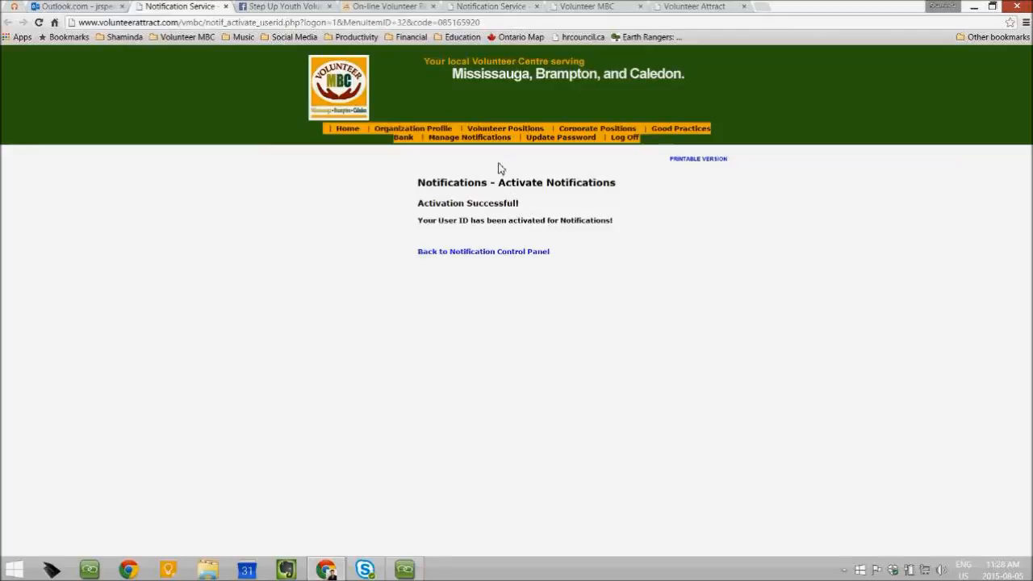
Return to the Notification Control Panel and reopen the Manage Notifications menu
click(481, 258)
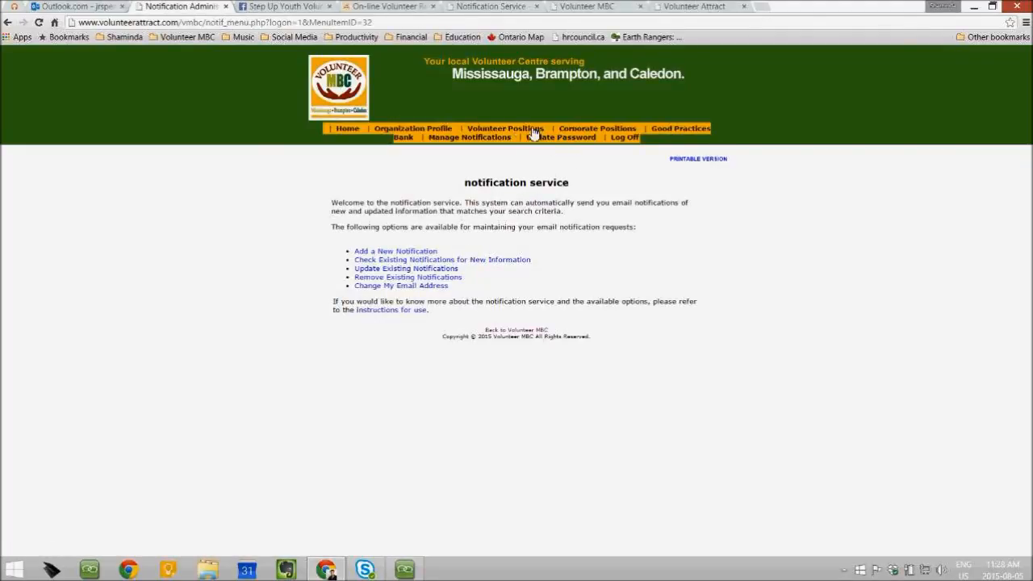
click(460, 141)
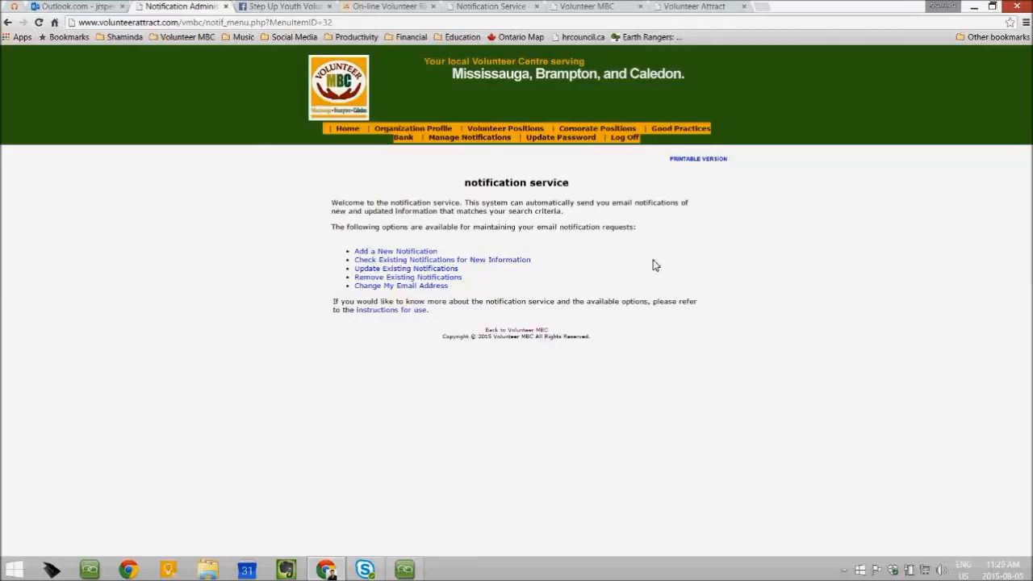
Start a new notification and choose Volunteer Applicant as its type
click(387, 253)
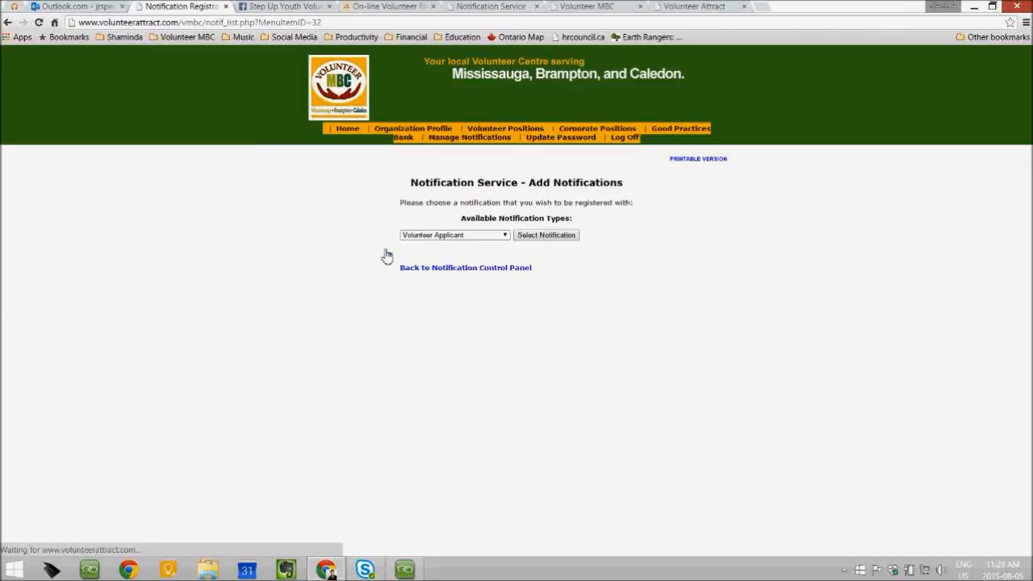
click(499, 235)
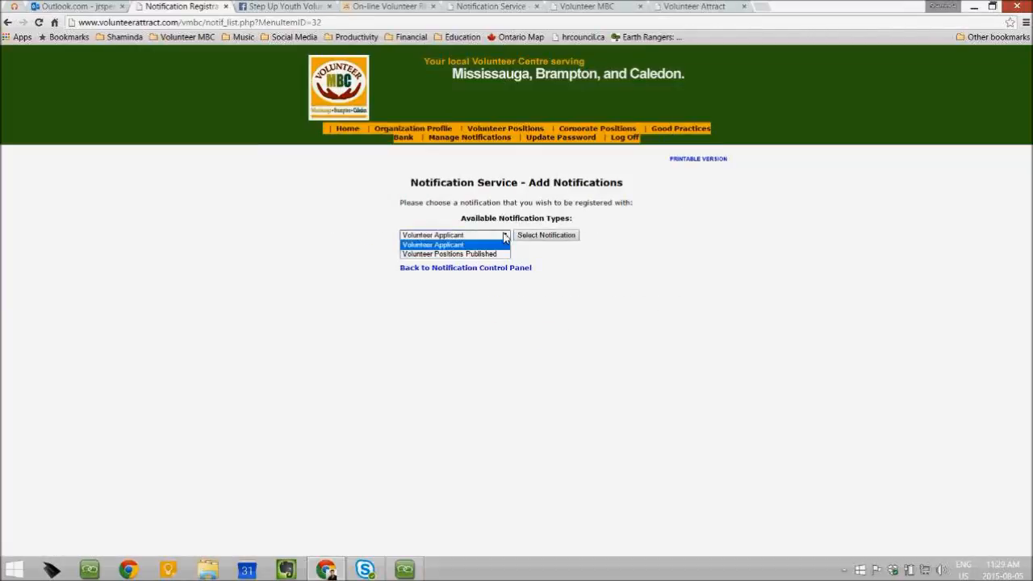
click(498, 391)
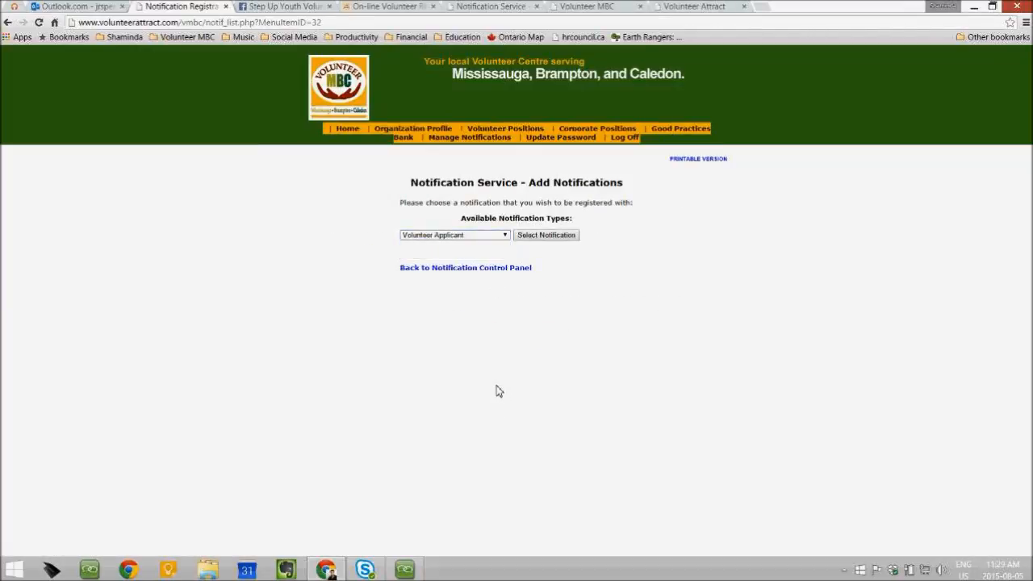
click(504, 238)
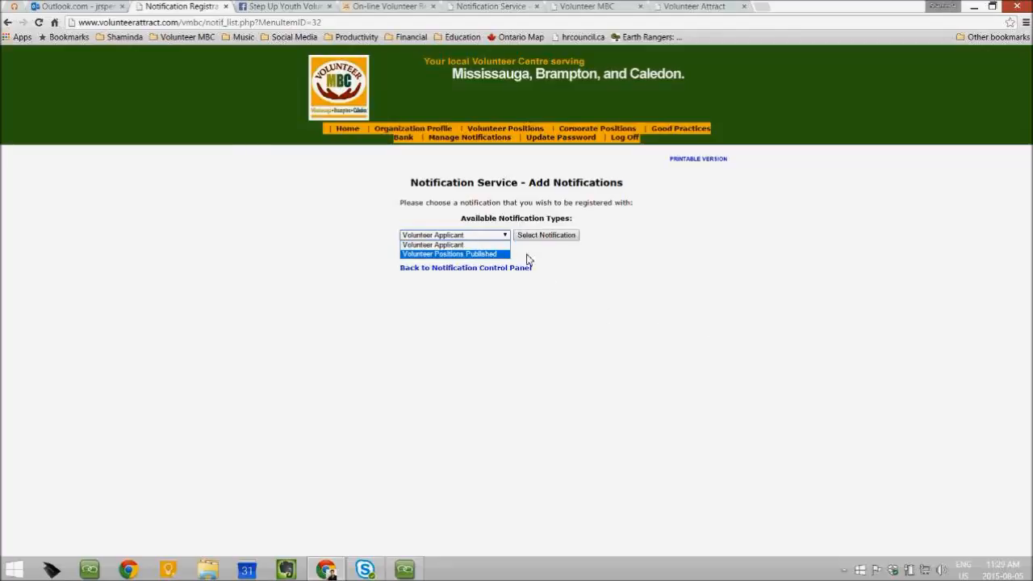
click(456, 244)
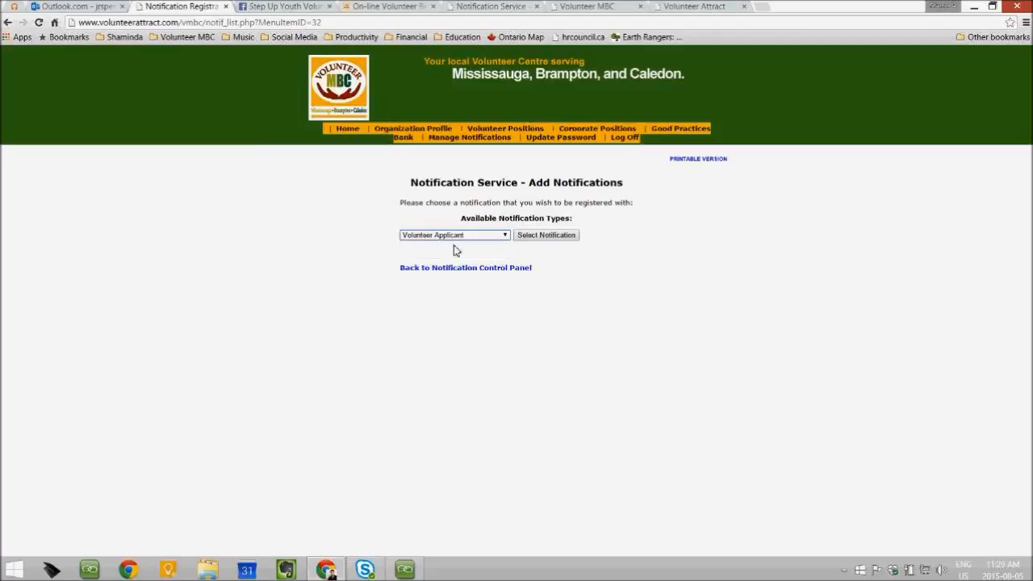
Confirm Volunteer Applicant as the type and keep the existing position email address
click(545, 239)
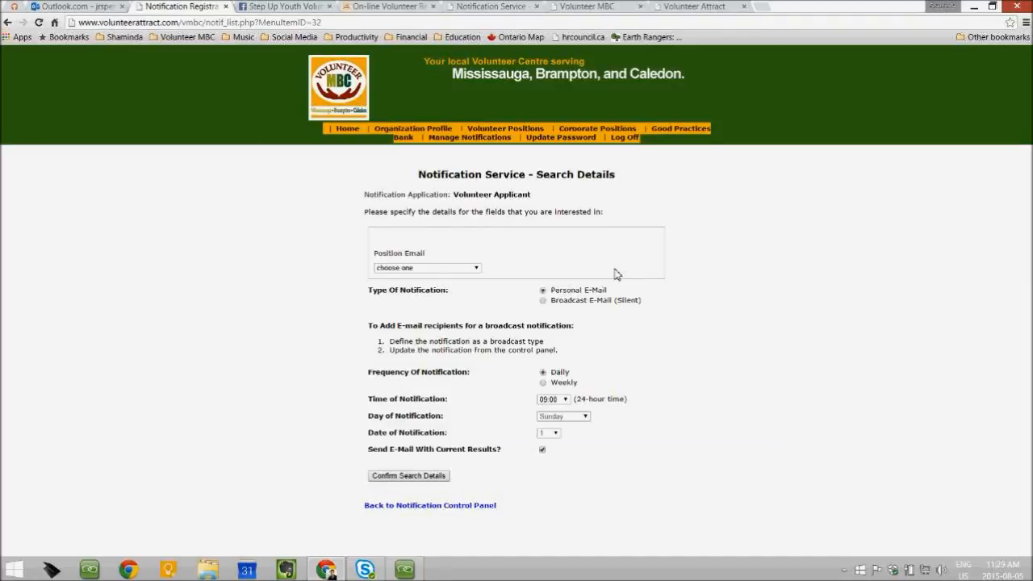
click(476, 270)
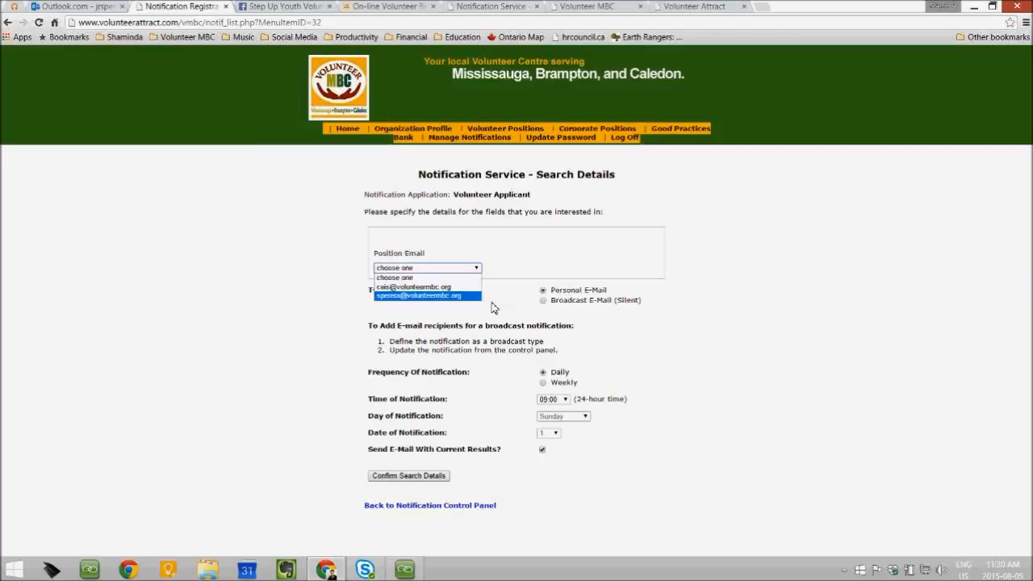
click(403, 296)
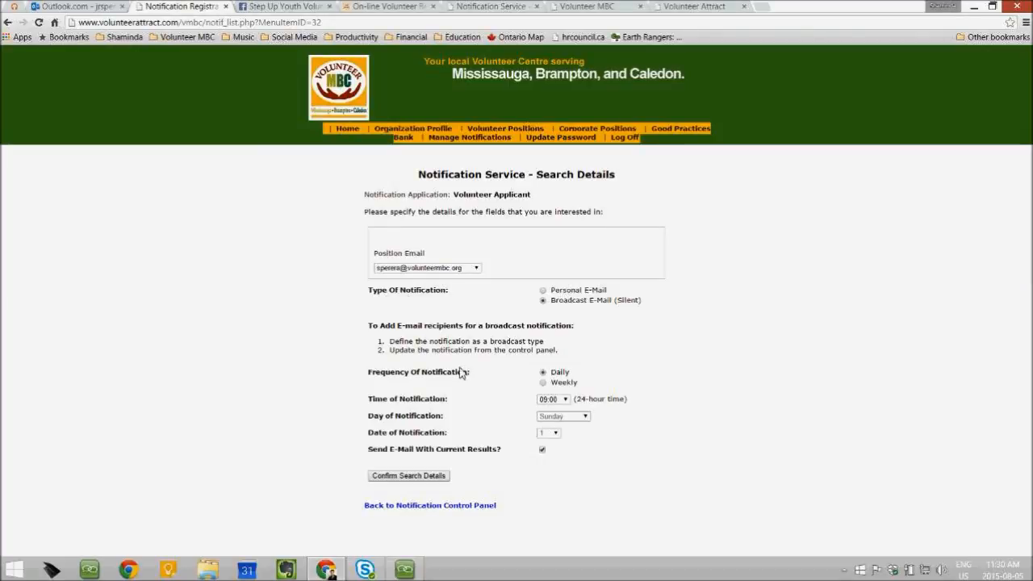
click(474, 274)
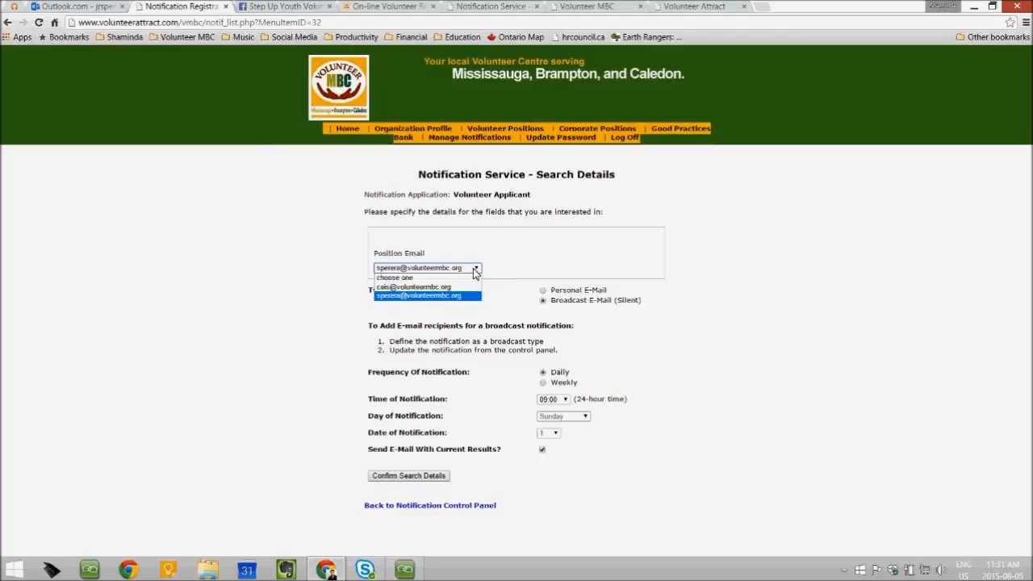
click(475, 269)
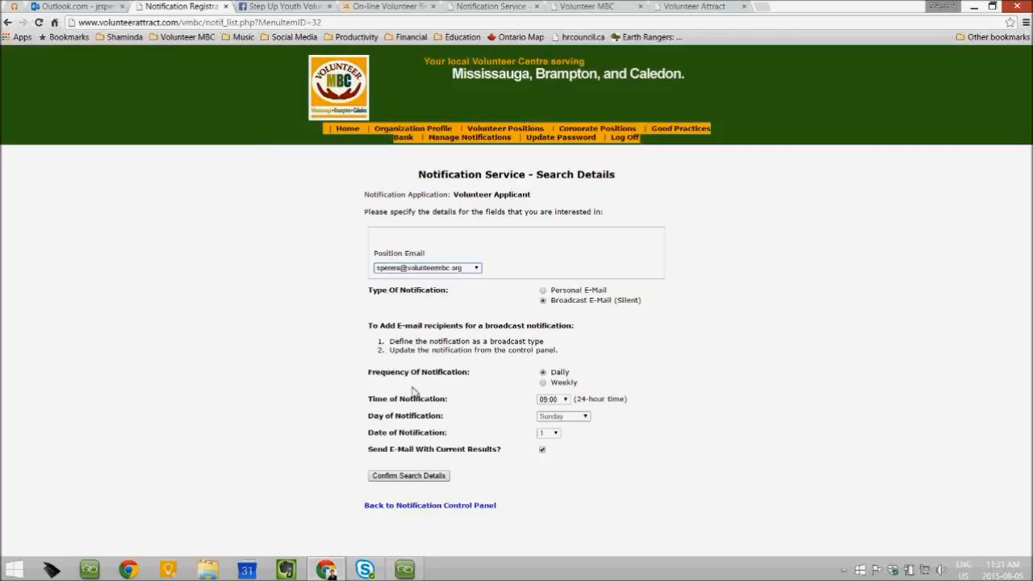
Set Weekly frequency, turn off emailing current results, and submit the search details
click(541, 385)
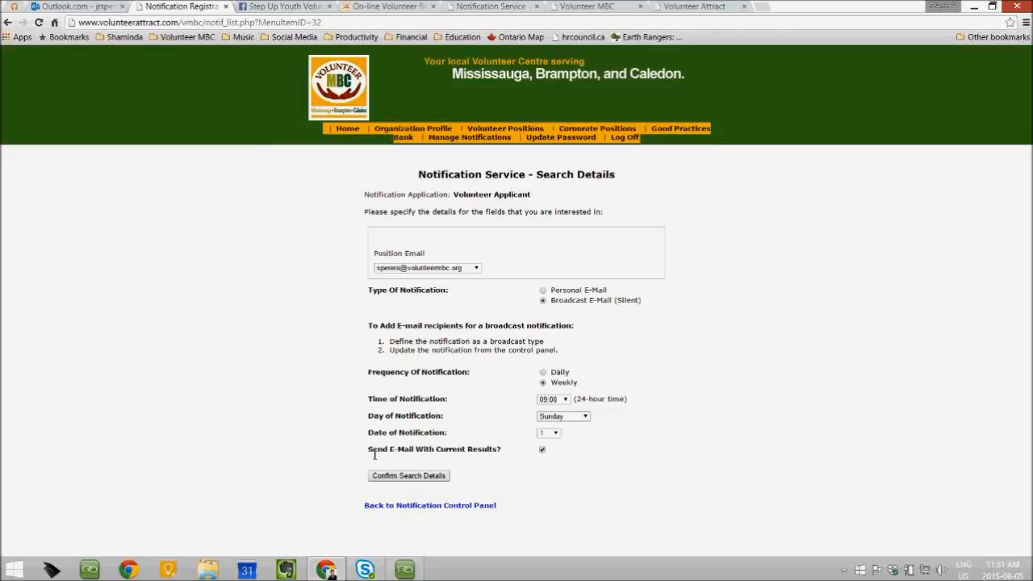
drag(369, 456, 506, 456)
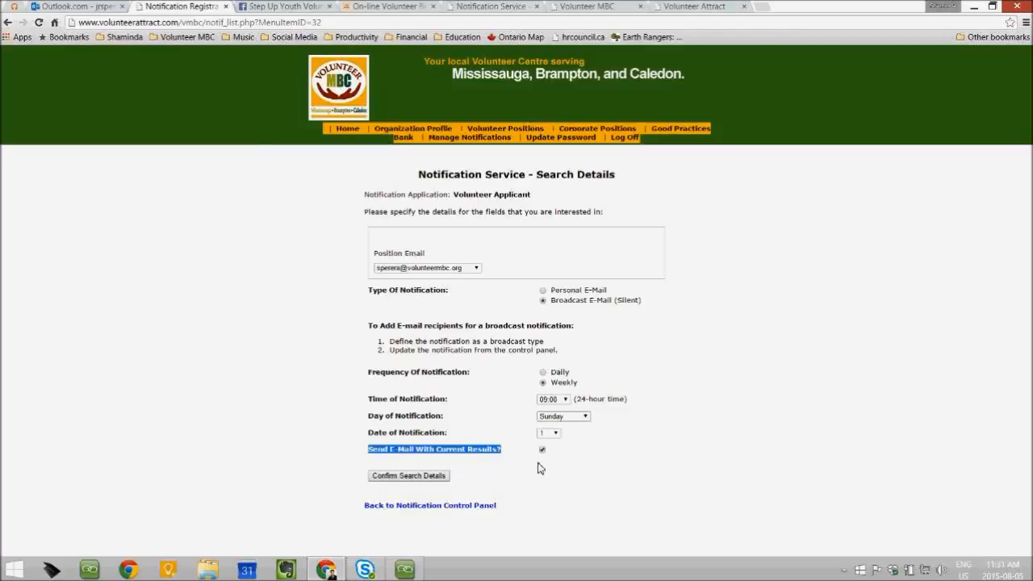
click(539, 472)
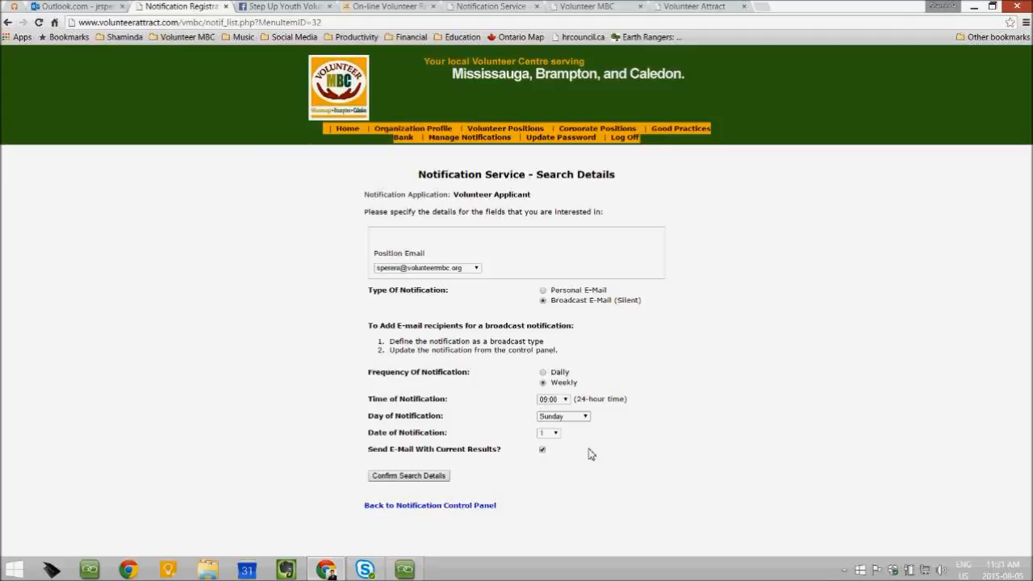
click(541, 449)
click(410, 476)
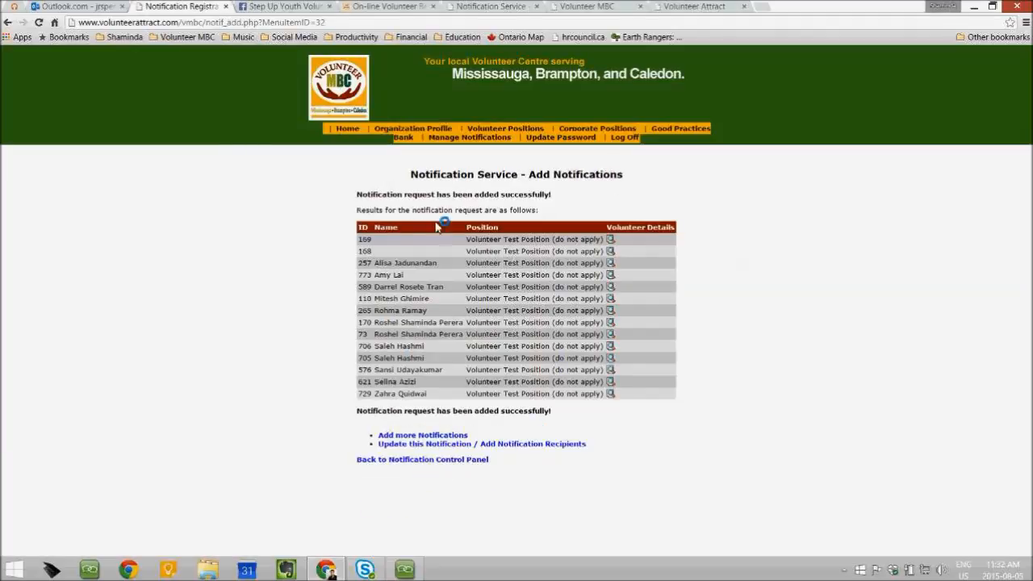
Review the 14 matching applicants for Volunteer Test Position, then return to Manage Notifications
drag(410, 174, 648, 179)
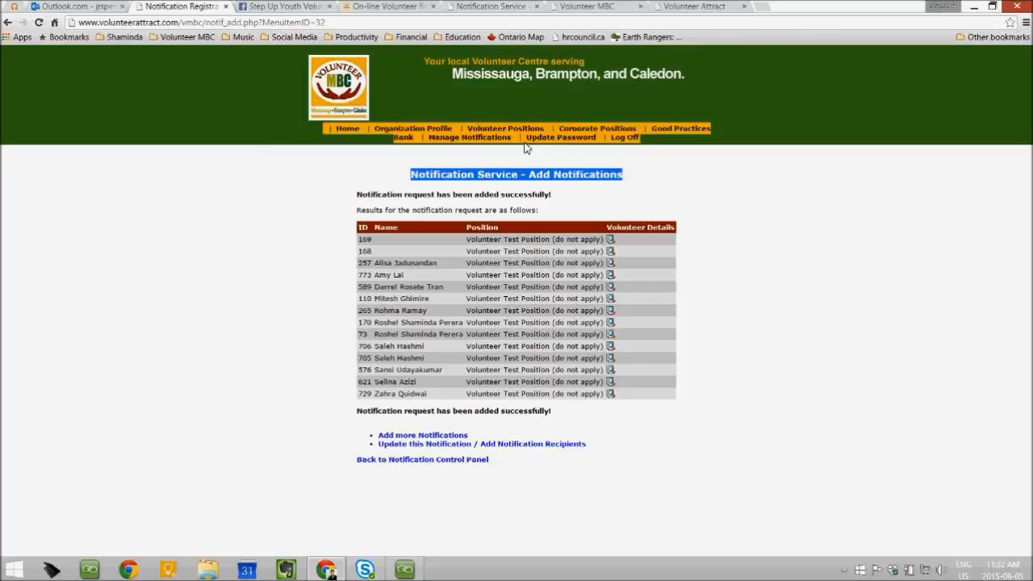
click(472, 140)
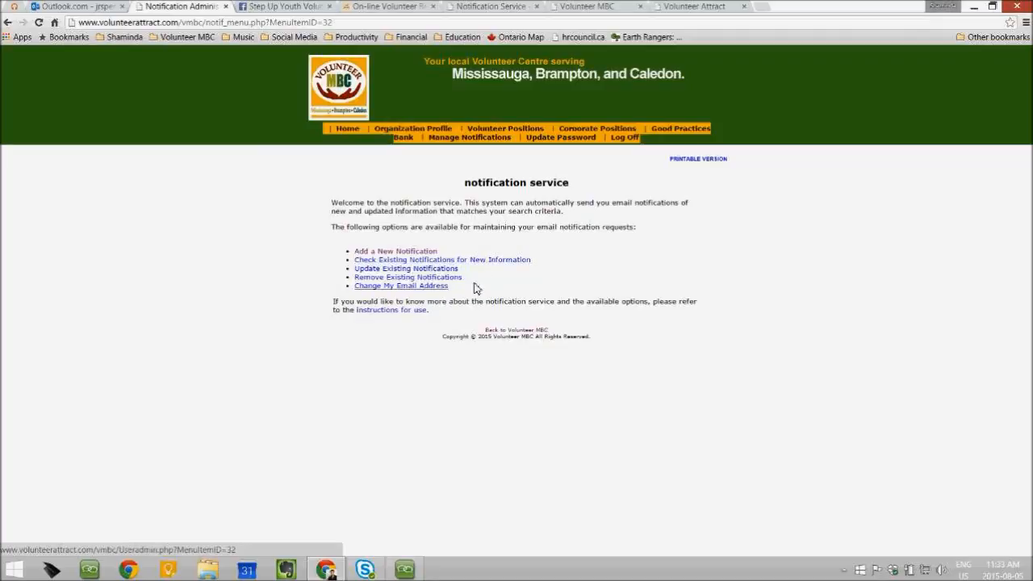
Under Update Existing Notifications, open Edit Recipients for the Volunteer Applicant notification
click(379, 271)
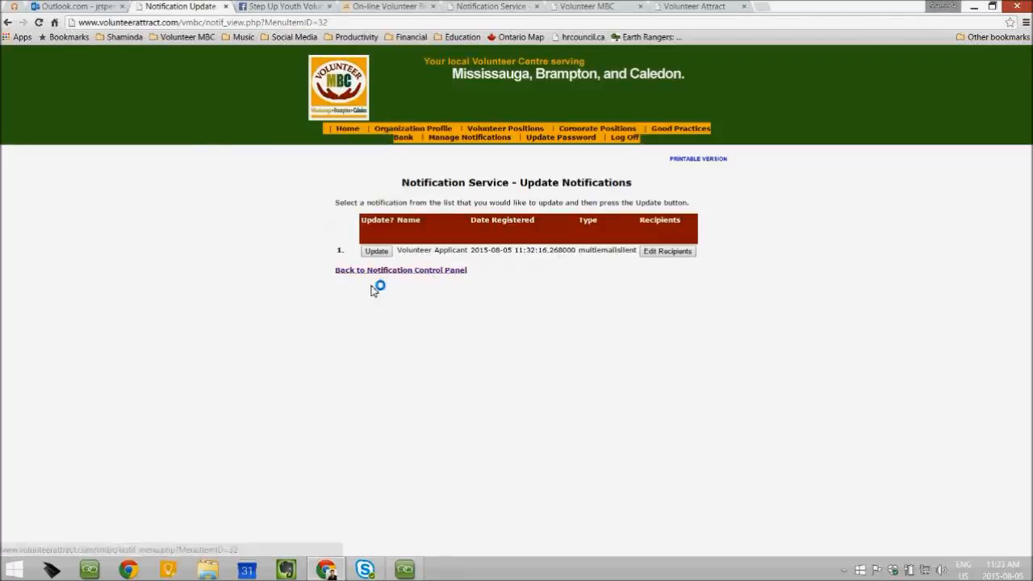
click(667, 252)
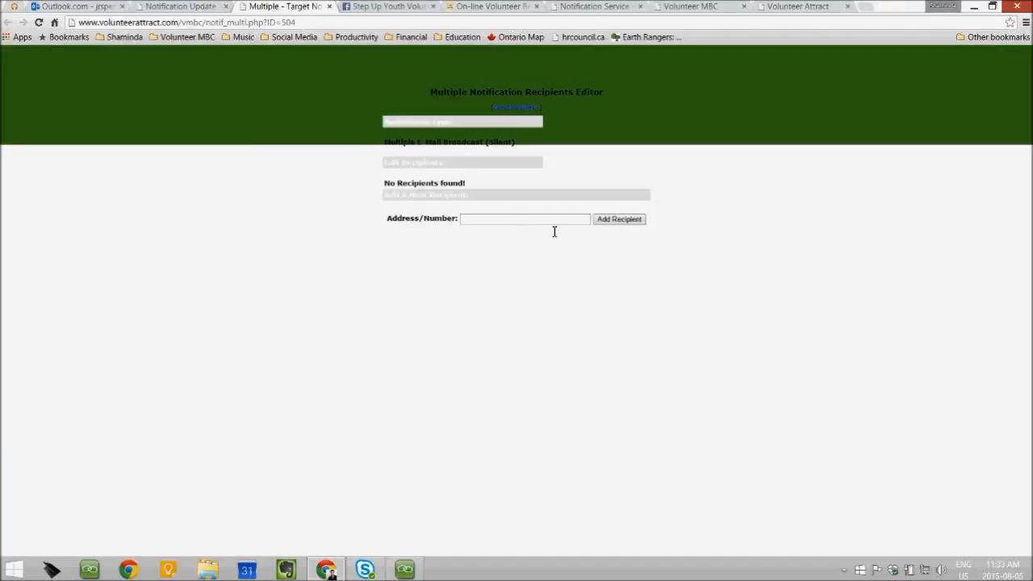
After a failed first attempt, close and reopen the Volunteer Applicant recipients editor
click(552, 221)
click(479, 136)
click(488, 225)
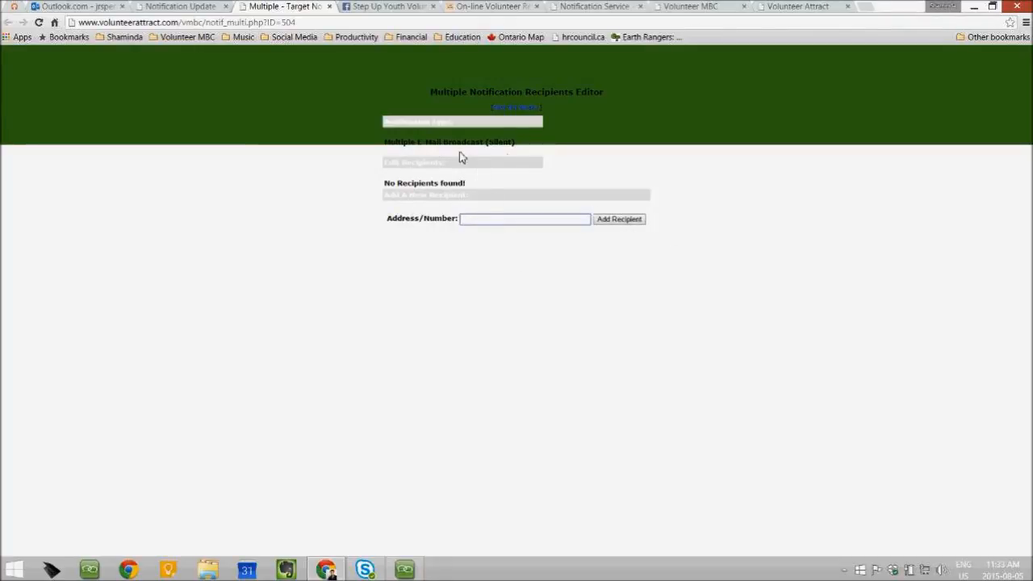
click(458, 201)
click(614, 225)
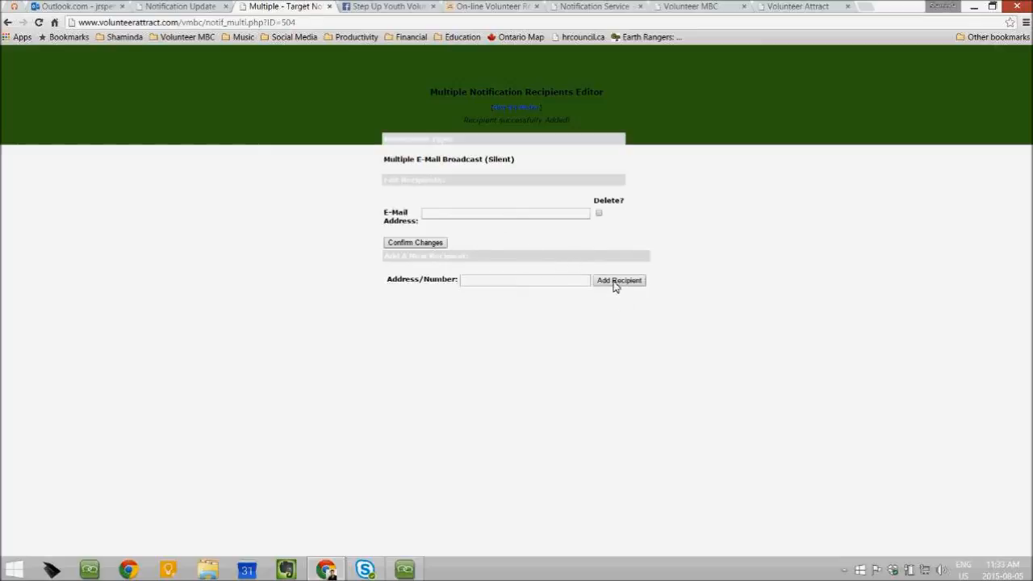
click(8, 21)
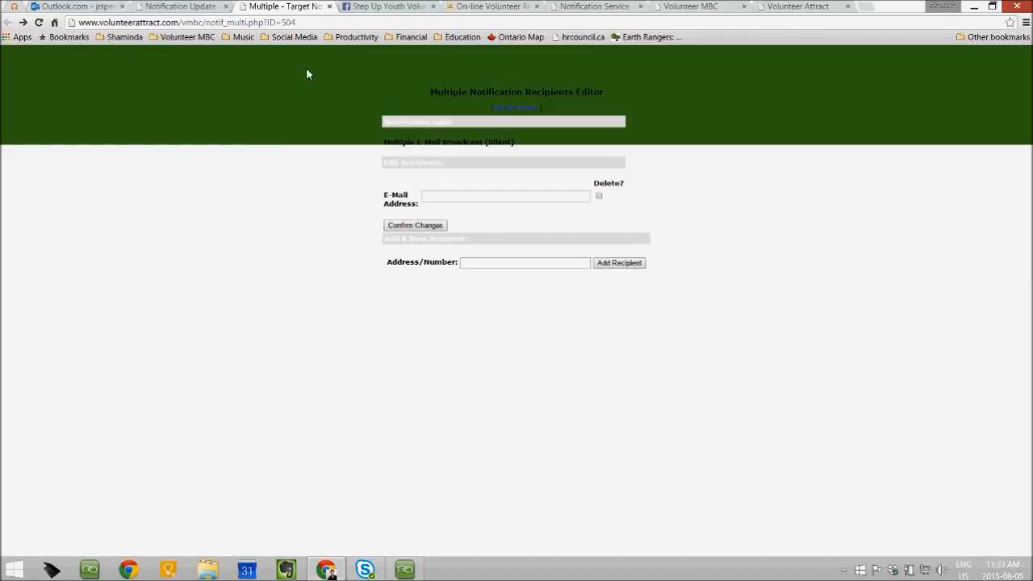
click(177, 7)
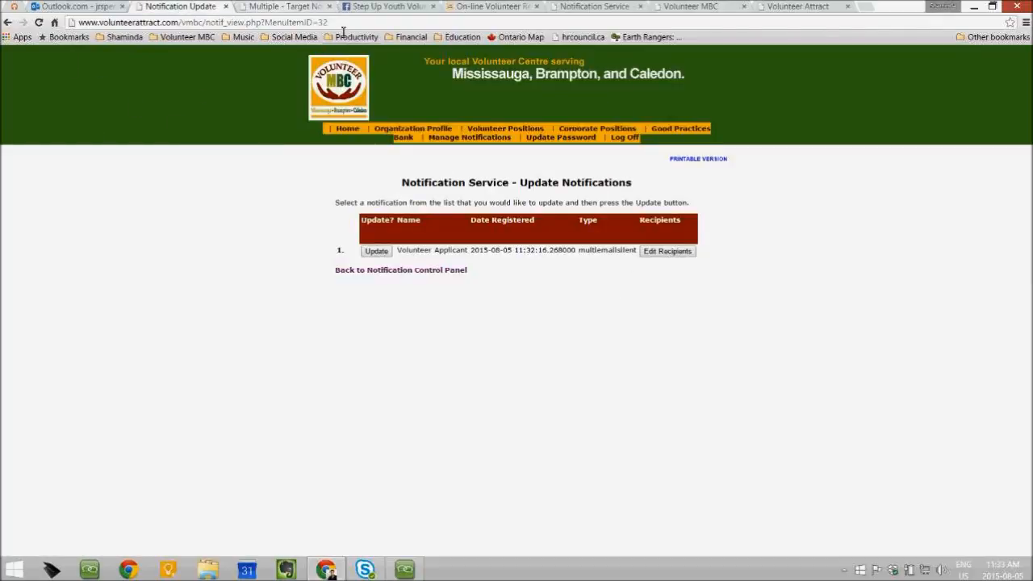
click(329, 6)
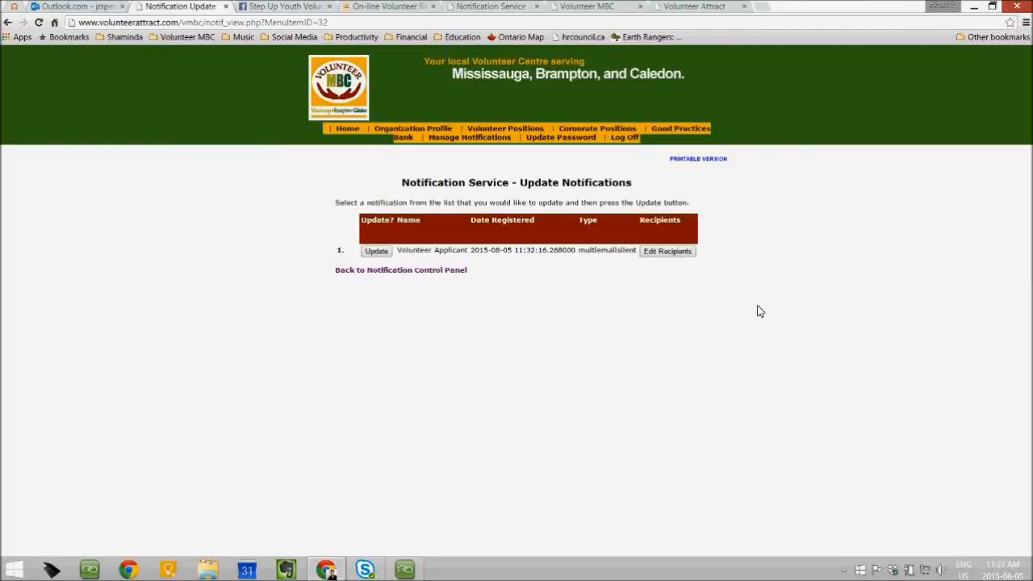
click(681, 253)
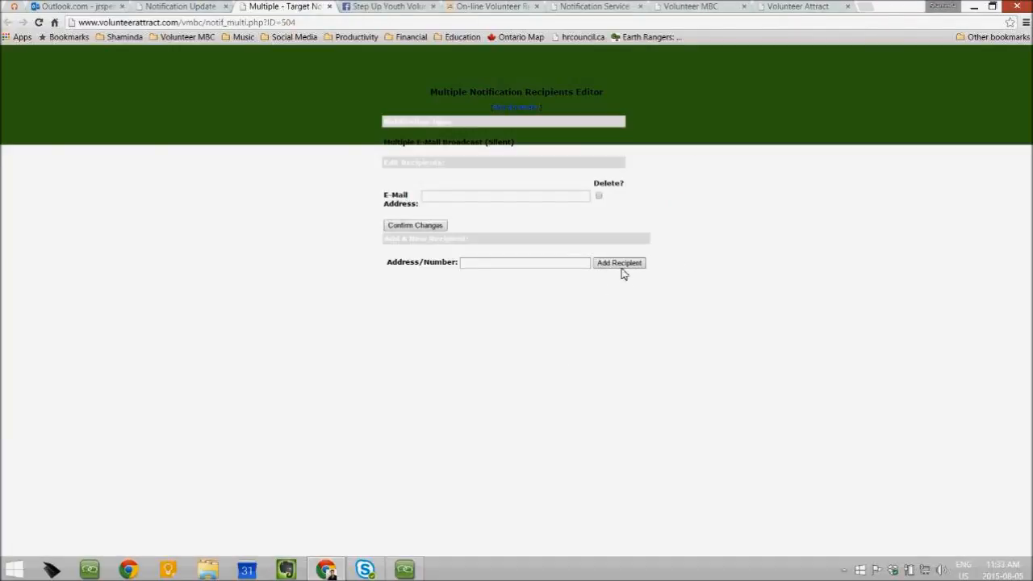
Enter the recipient's Outlook e-mail address and confirm the change as updated
click(557, 202)
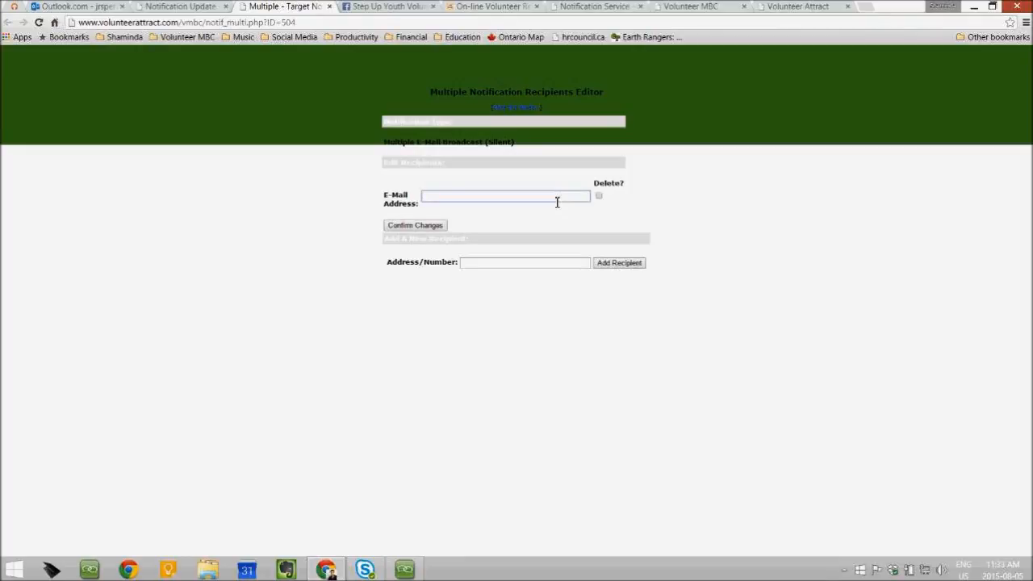
click(565, 219)
click(495, 200)
click(484, 203)
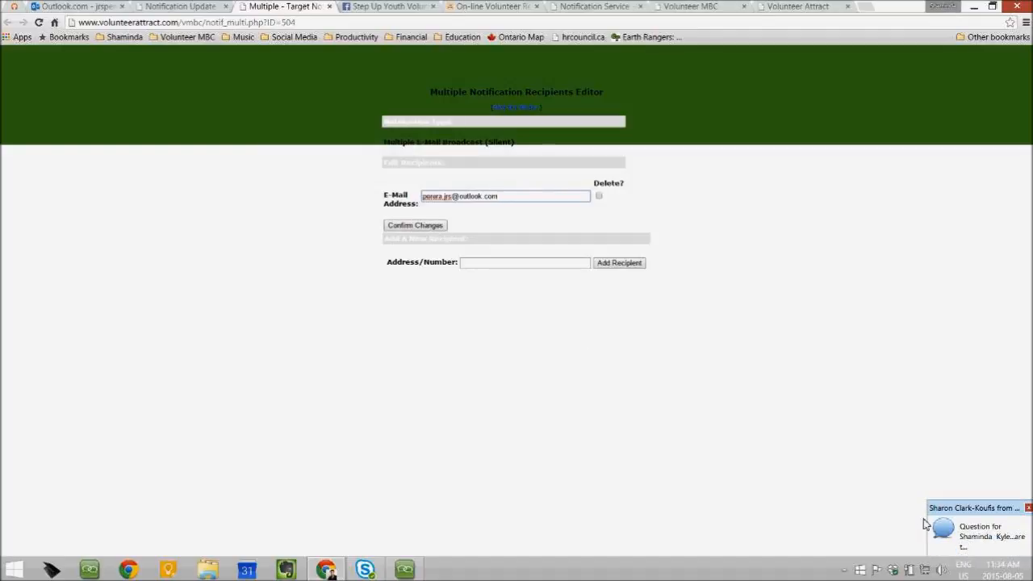
click(405, 230)
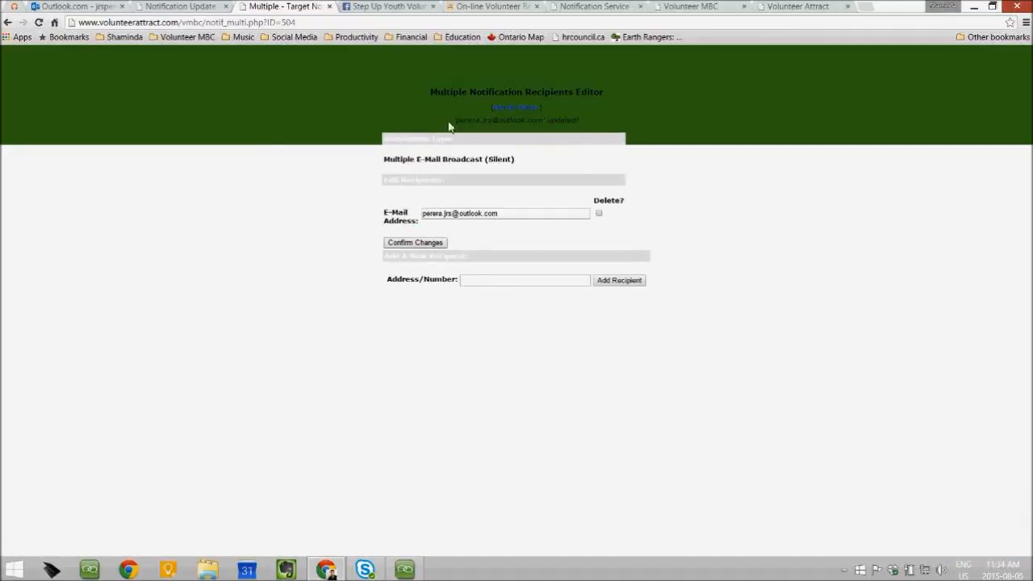
drag(457, 120, 598, 123)
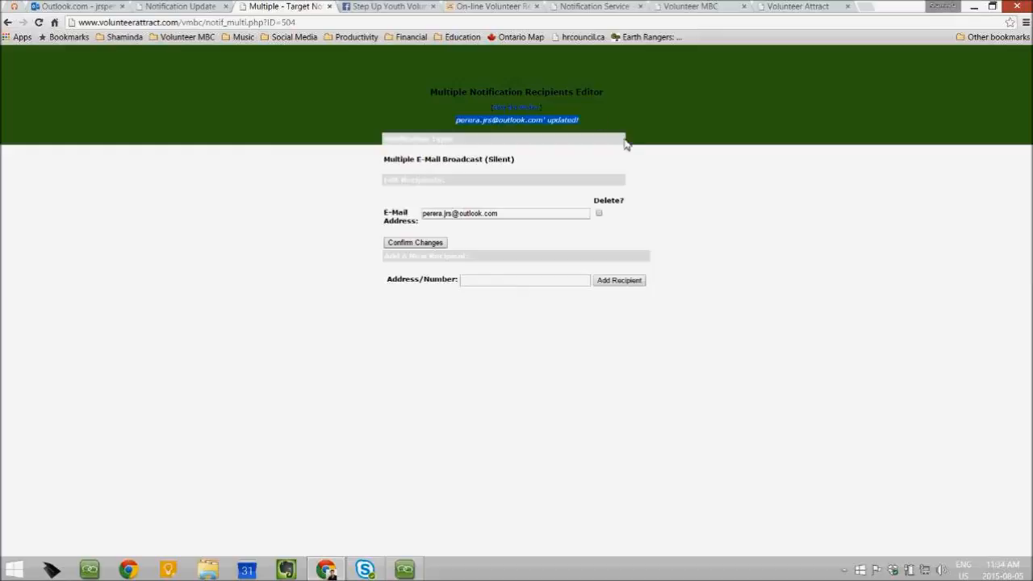
click(703, 221)
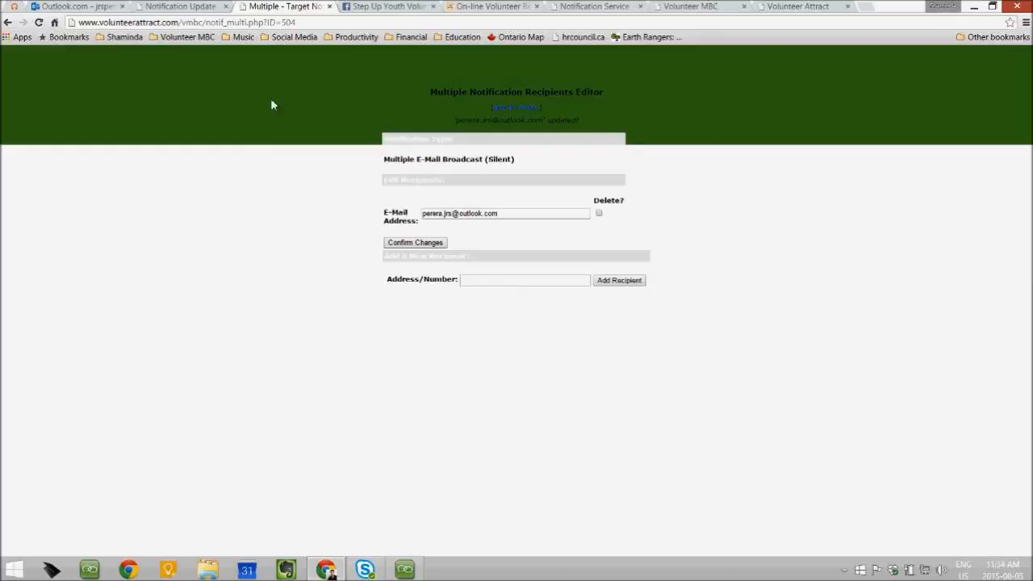
Update the Volunteer Applicant notification's frequency and search details, then go back to the control panel
click(513, 108)
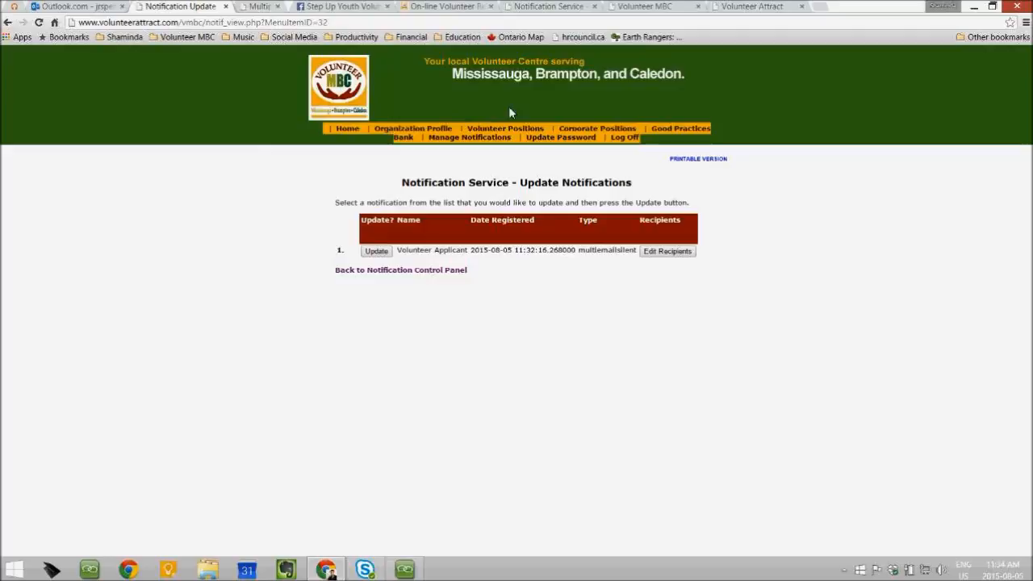
click(376, 251)
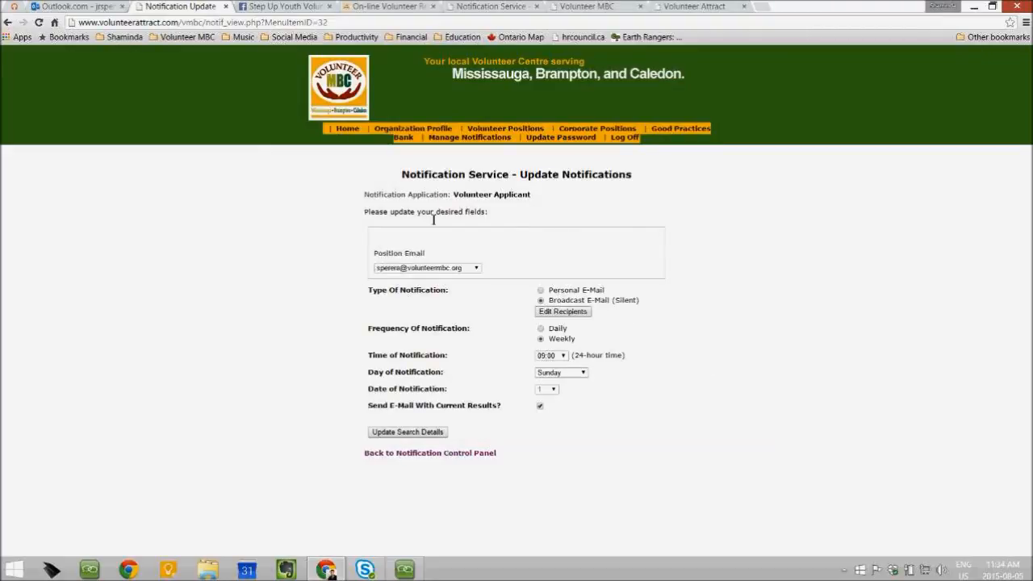
click(541, 330)
click(401, 434)
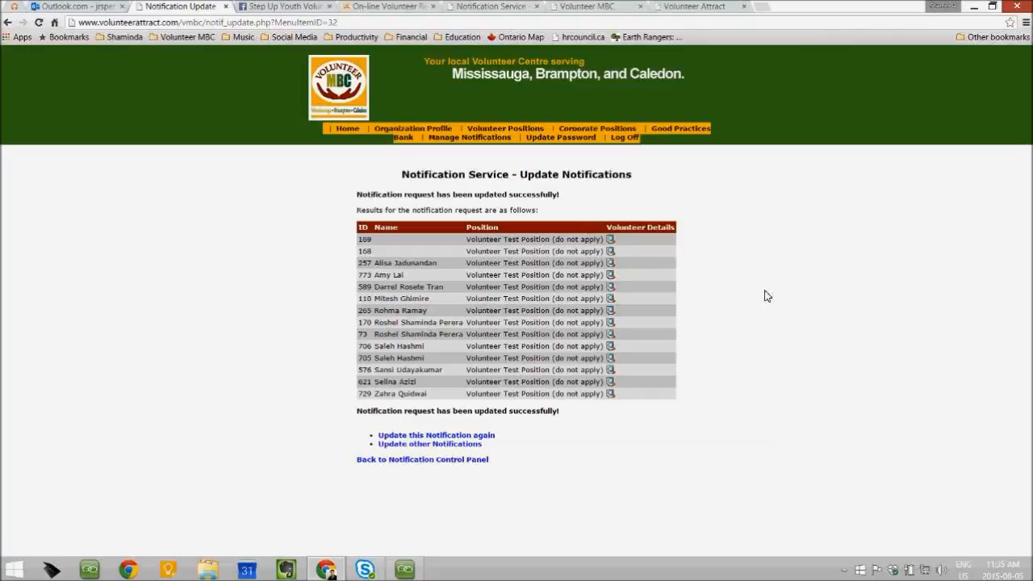
click(418, 462)
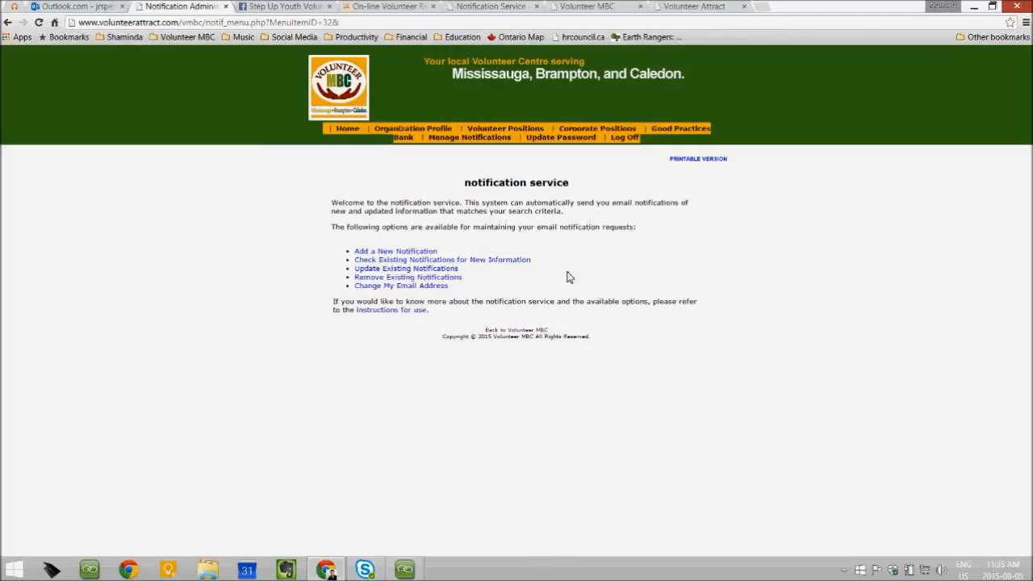
mouse_move(399, 575)
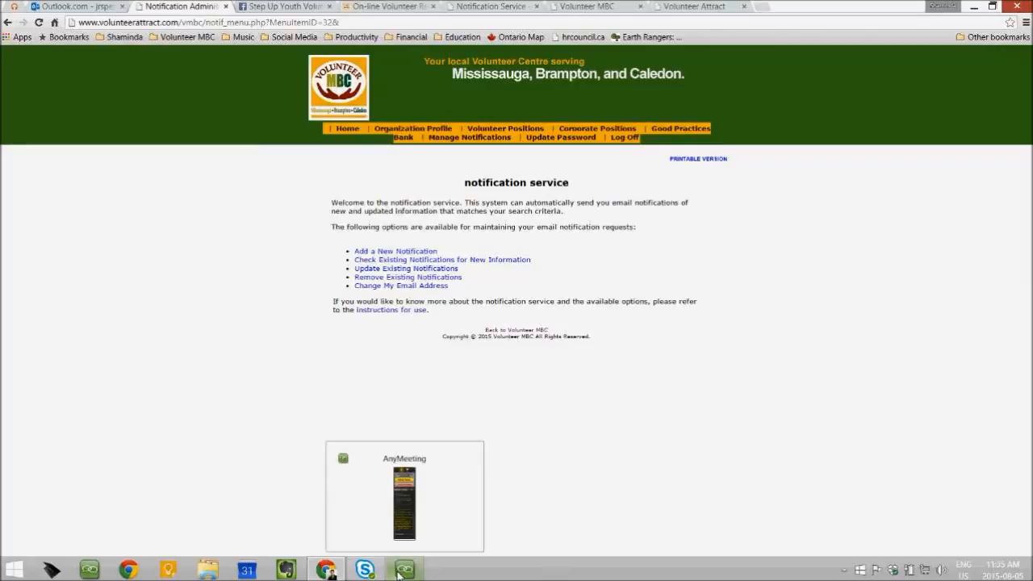
Bring up the AnyMeeting window and scroll through the attendees' Chat messages
click(398, 574)
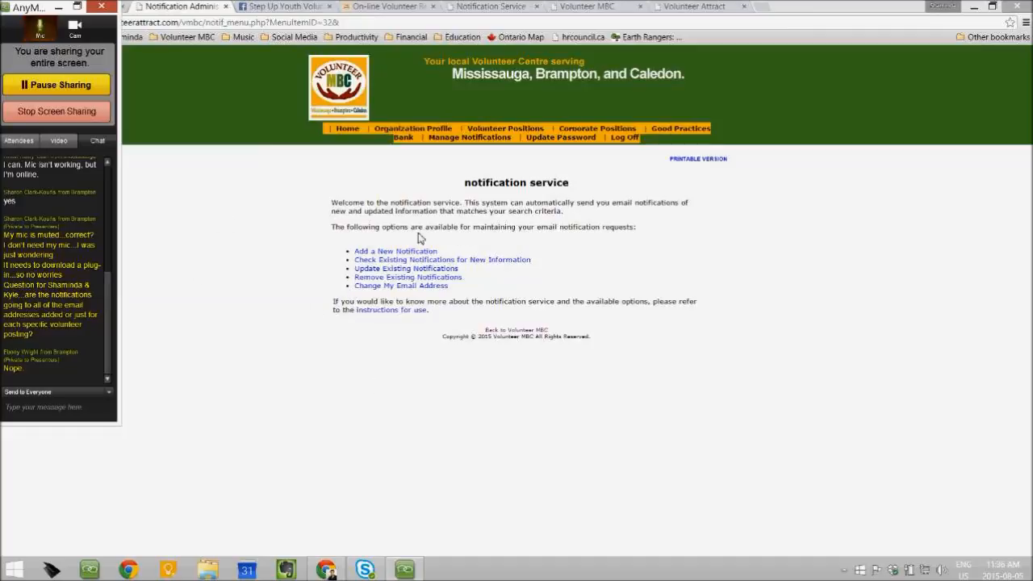
drag(107, 320, 109, 345)
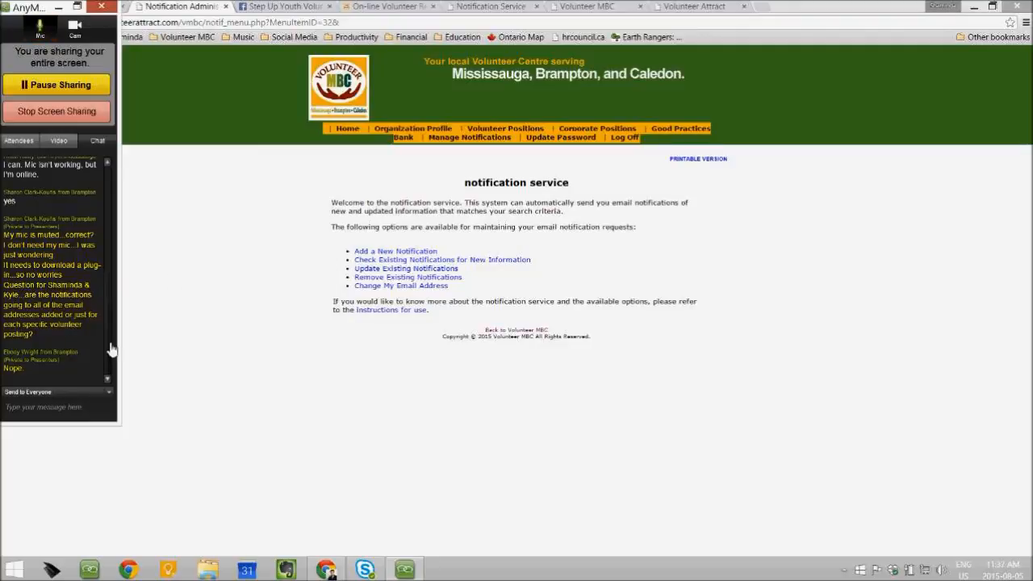
scroll(111, 348, up, 10)
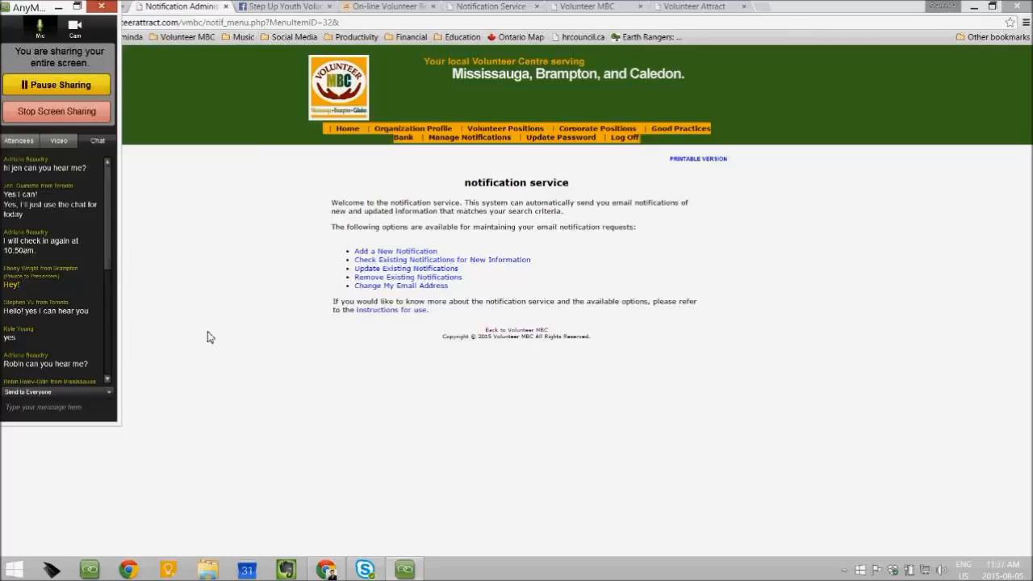
Stop the AnyMeeting desktop share so attendees see the Volunteer MBC Online Volunteer Referral System title slide
drag(110, 229, 120, 380)
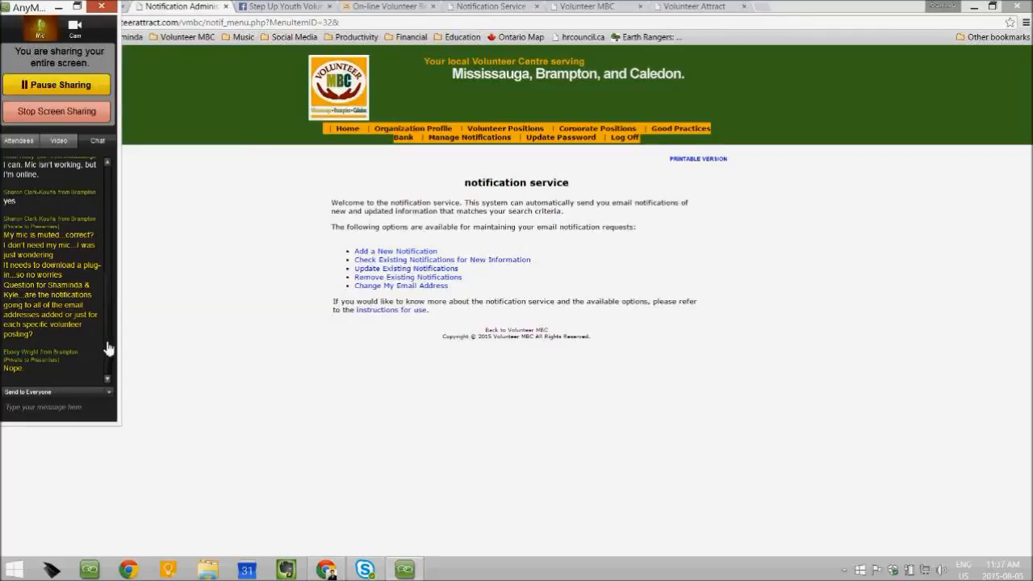
drag(108, 347, 111, 385)
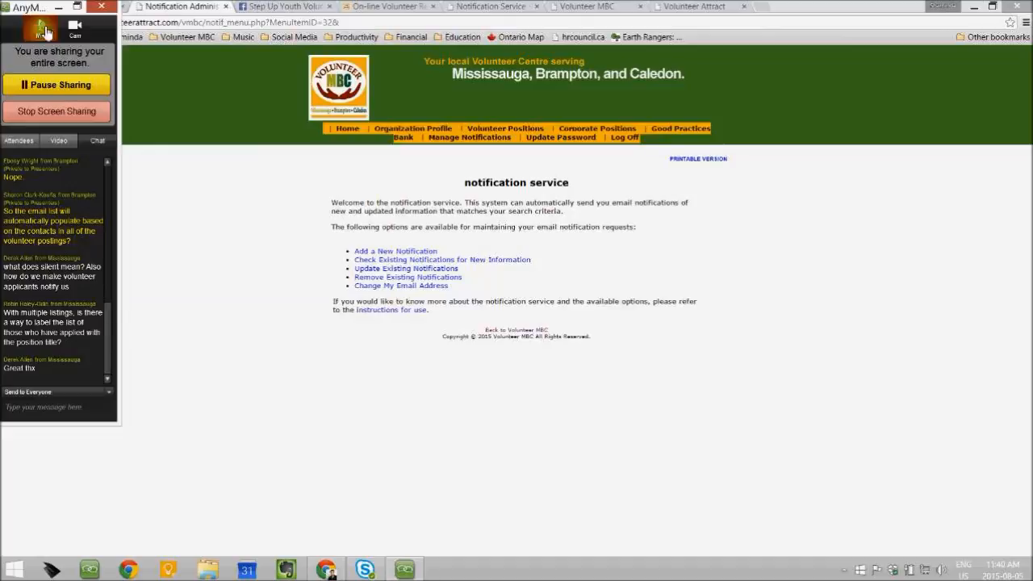
click(96, 111)
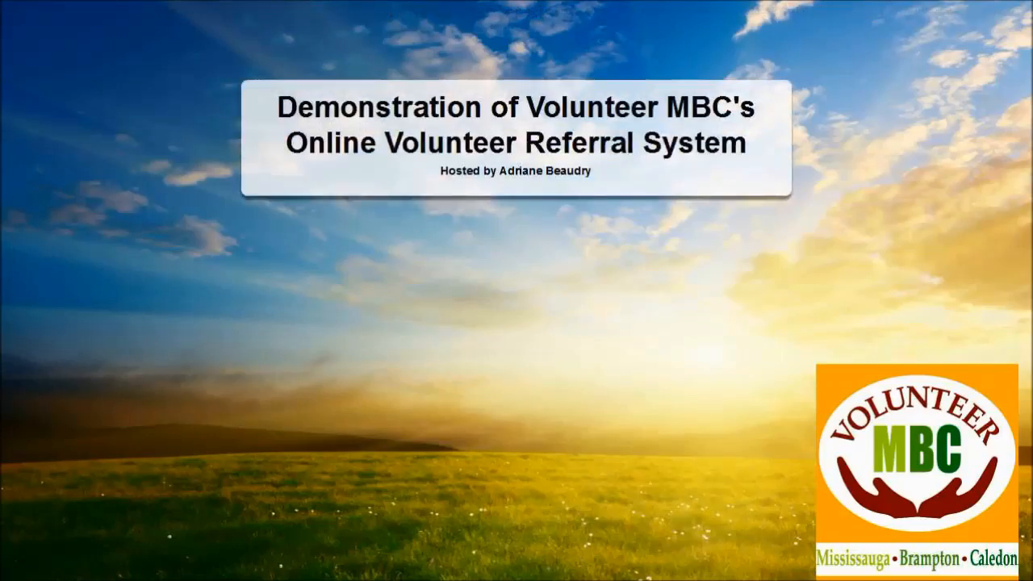